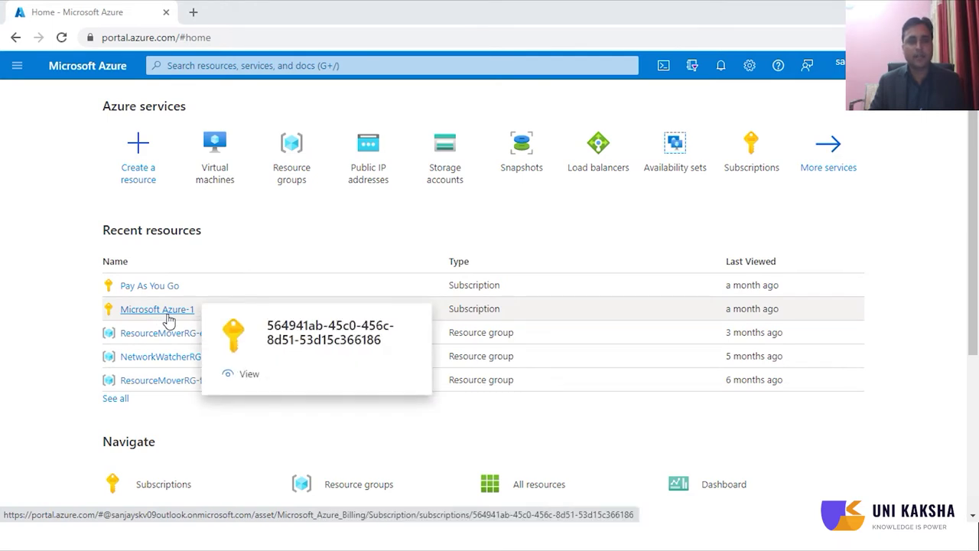
# - Create the resource group storage-group under subscription Microsoft Azure-1 through Review + create
pyautogui.click(303, 179)
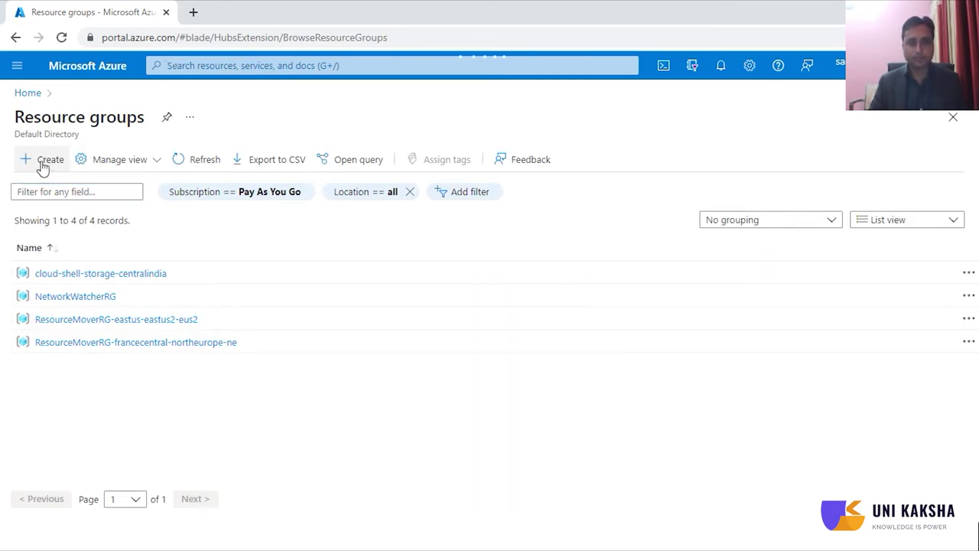
pyautogui.click(50, 164)
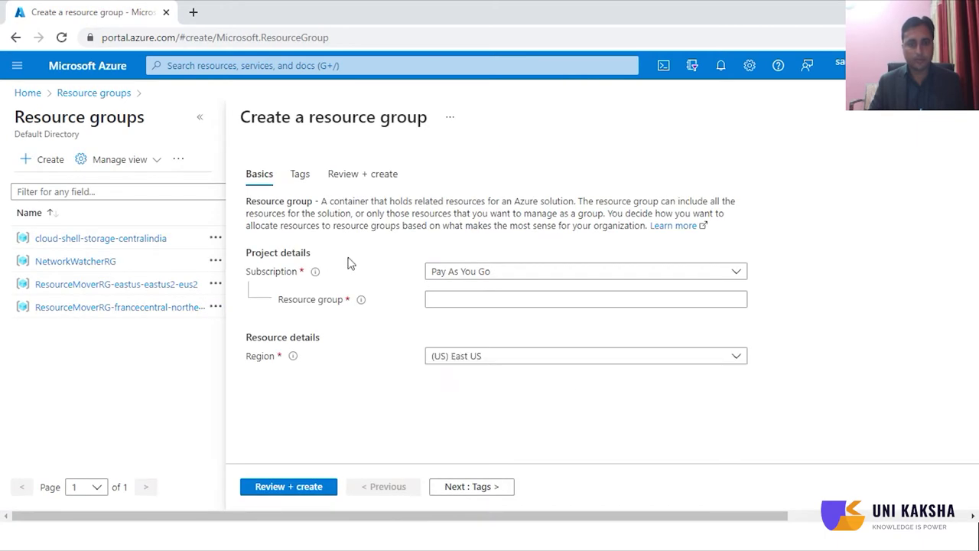
pyautogui.click(476, 276)
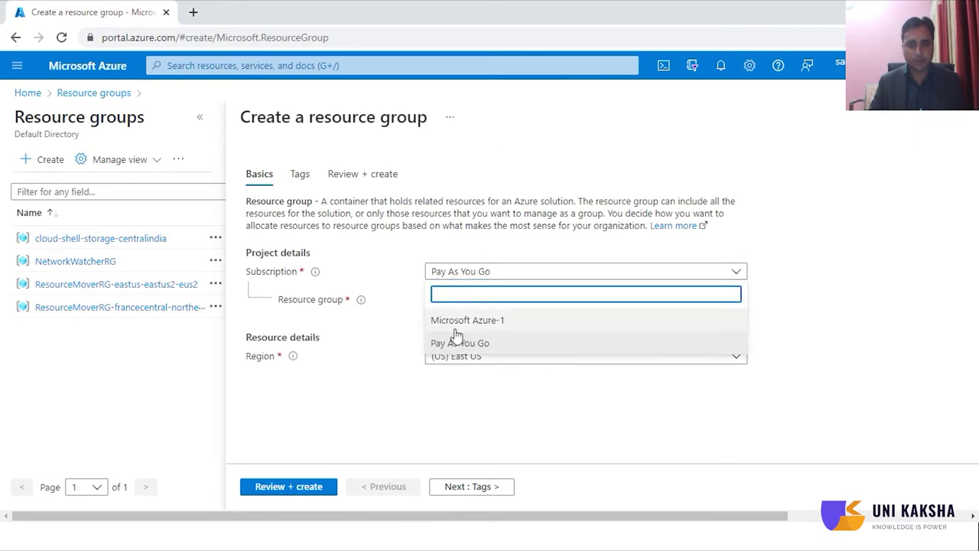
pyautogui.click(454, 321)
pyautogui.click(458, 298)
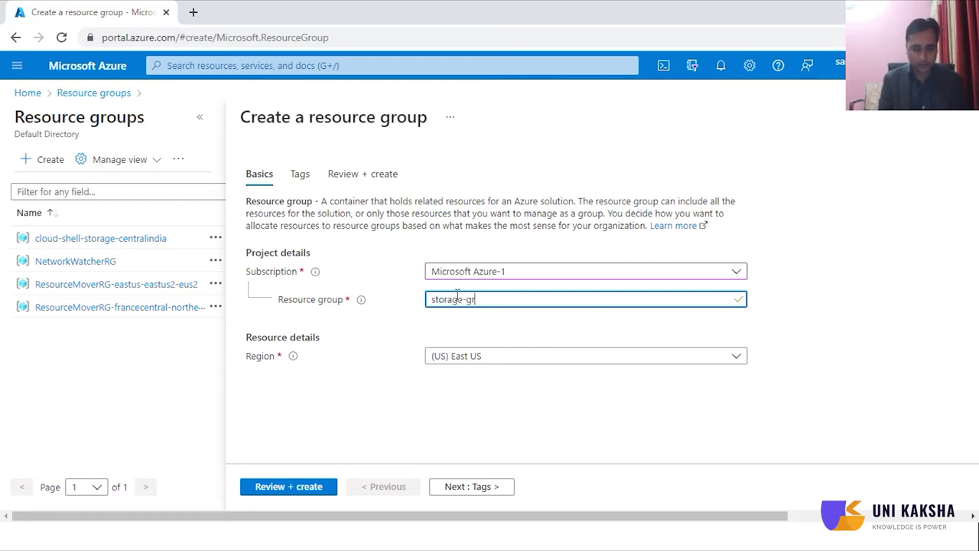
pyautogui.write('p')
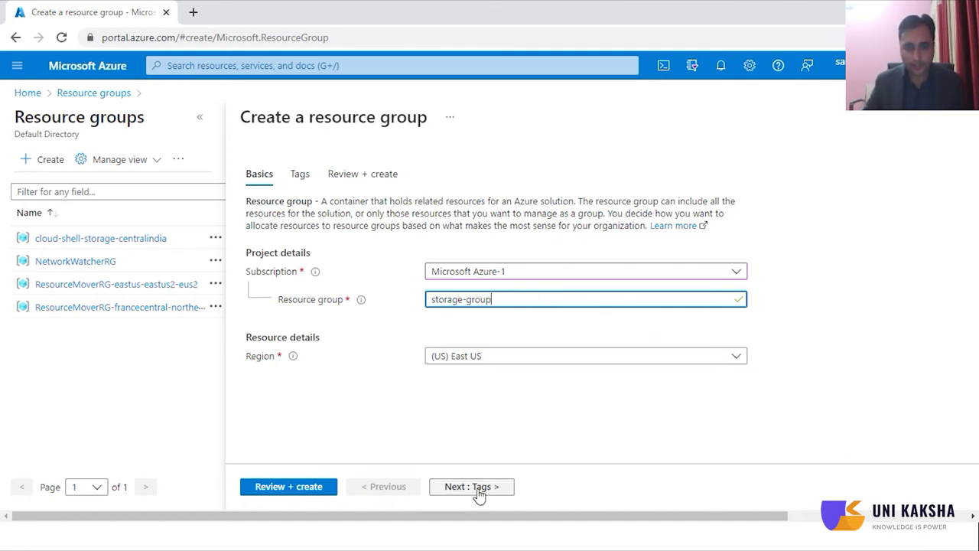
pyautogui.click(317, 495)
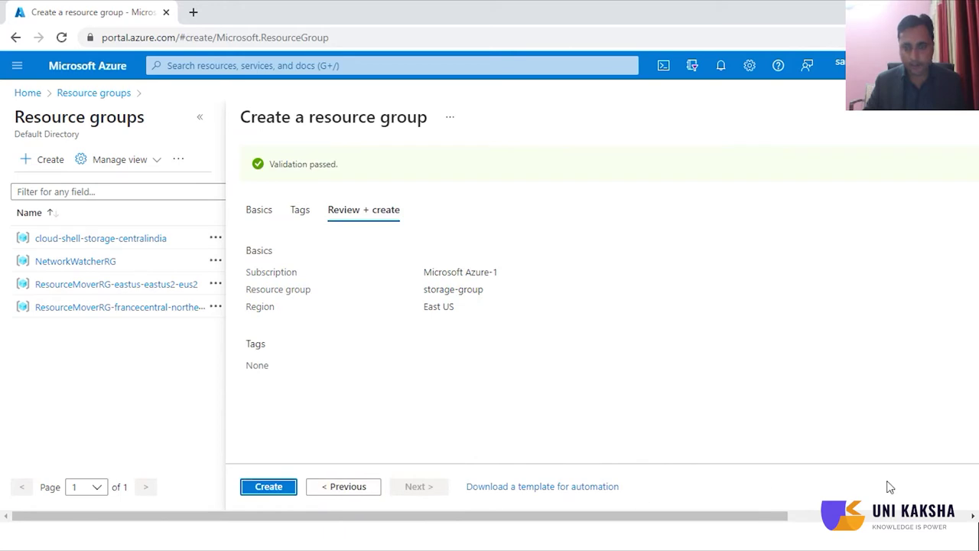
pyautogui.click(268, 488)
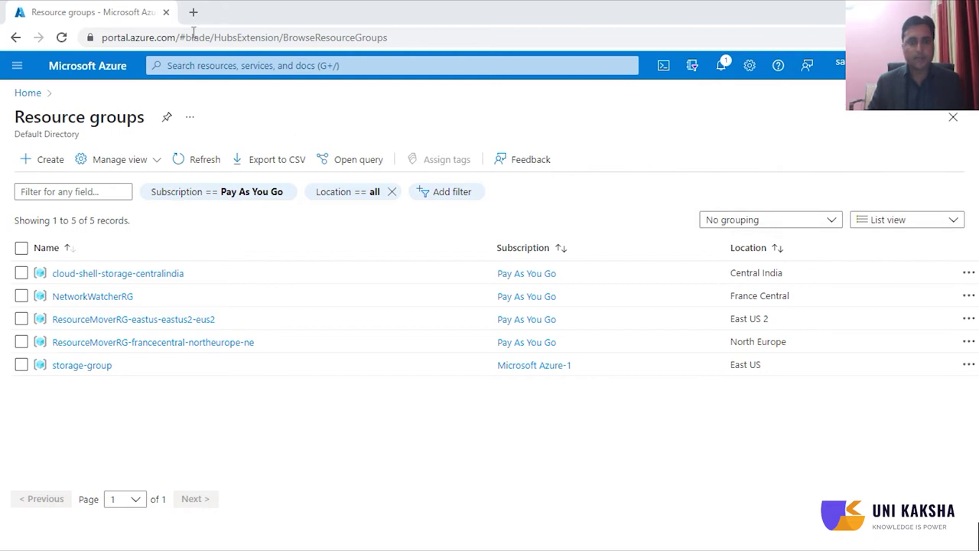
# - Find Storage accounts through the portal search for 'storage' and start a new storage account
pyautogui.click(245, 65)
pyautogui.write('st')
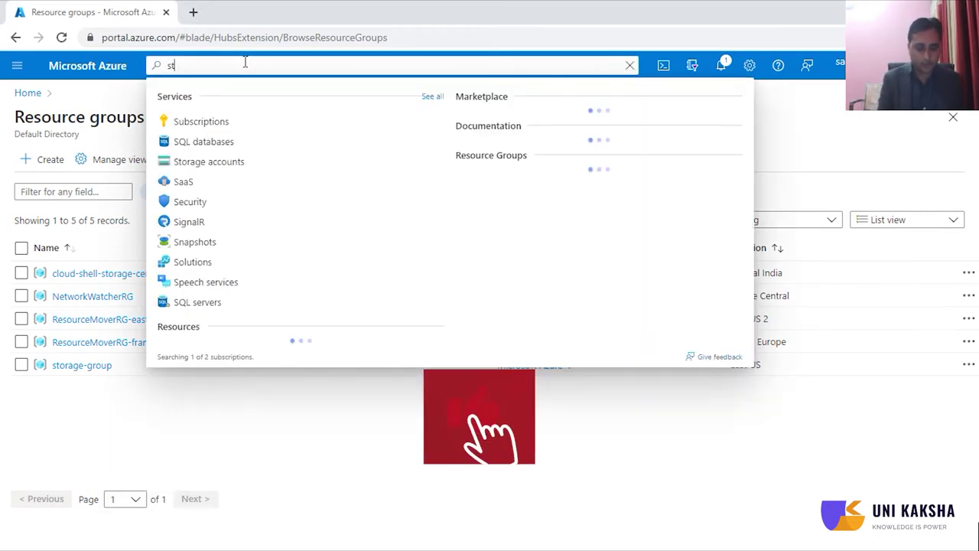
pyautogui.write('orage')
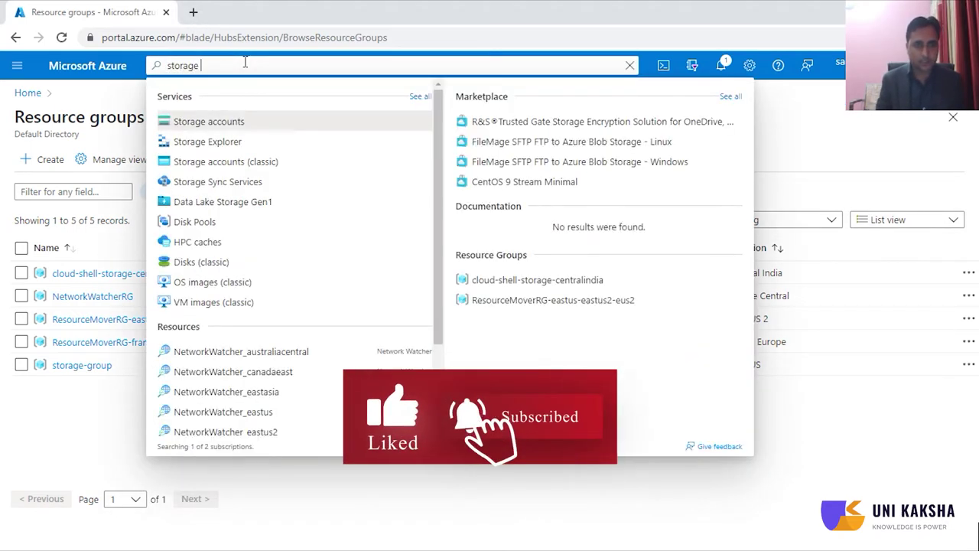
pyautogui.click(215, 127)
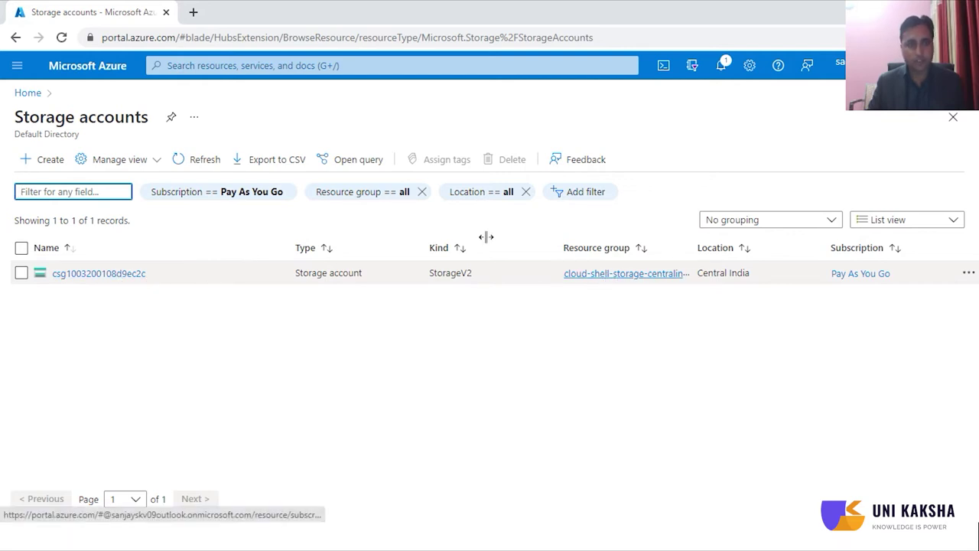
pyautogui.click(43, 167)
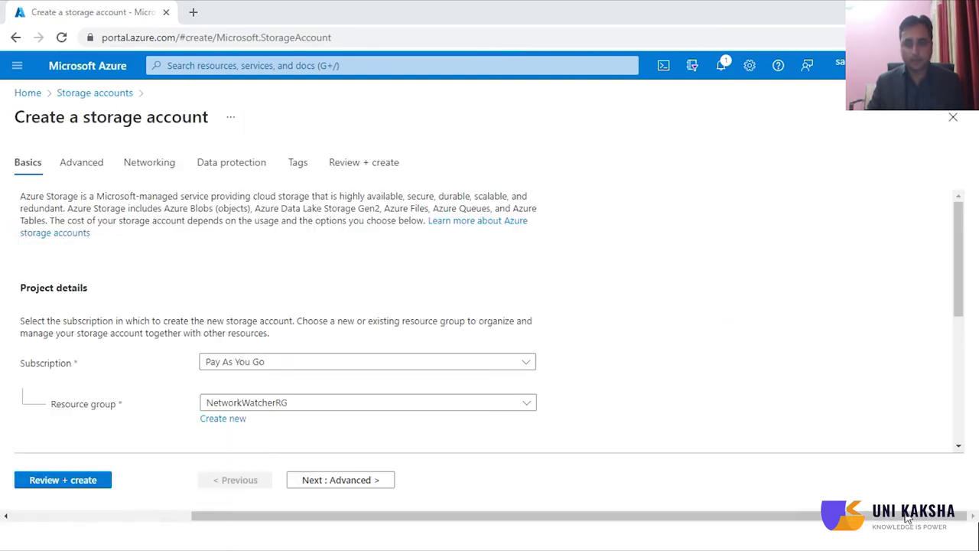
# - Set subscription Microsoft Azure-1, resource group storage-group and account name storageunikaksha123
pyautogui.click(275, 366)
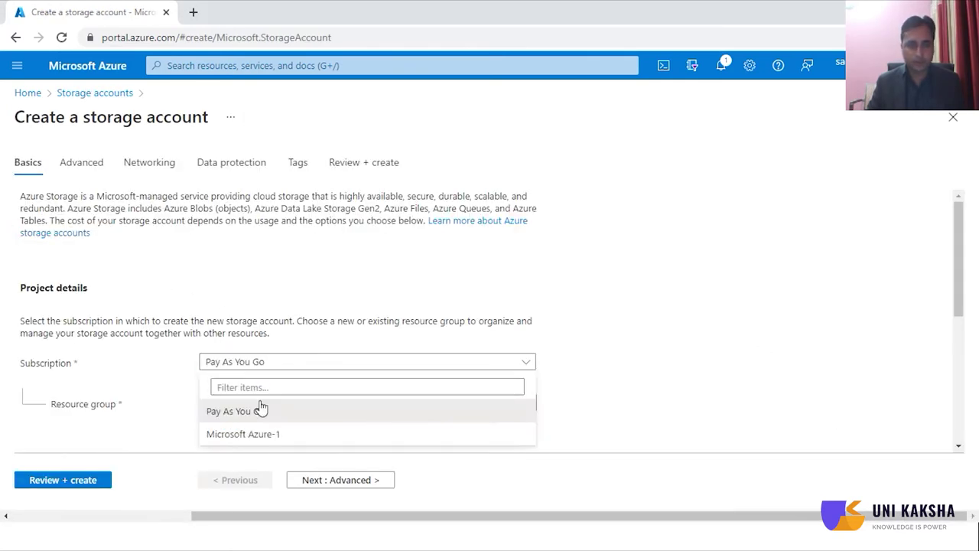
pyautogui.click(249, 435)
pyautogui.scroll(-2, 361, 398)
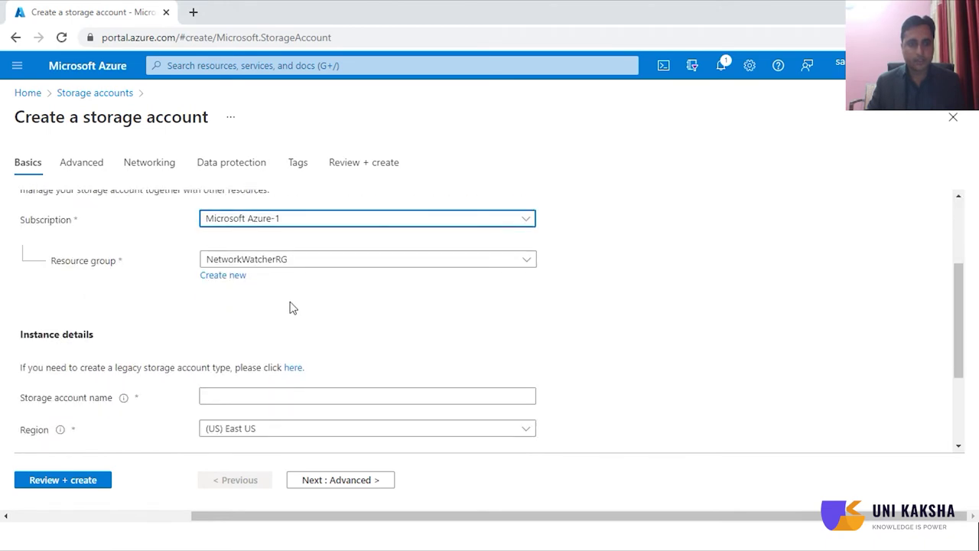
pyautogui.click(291, 259)
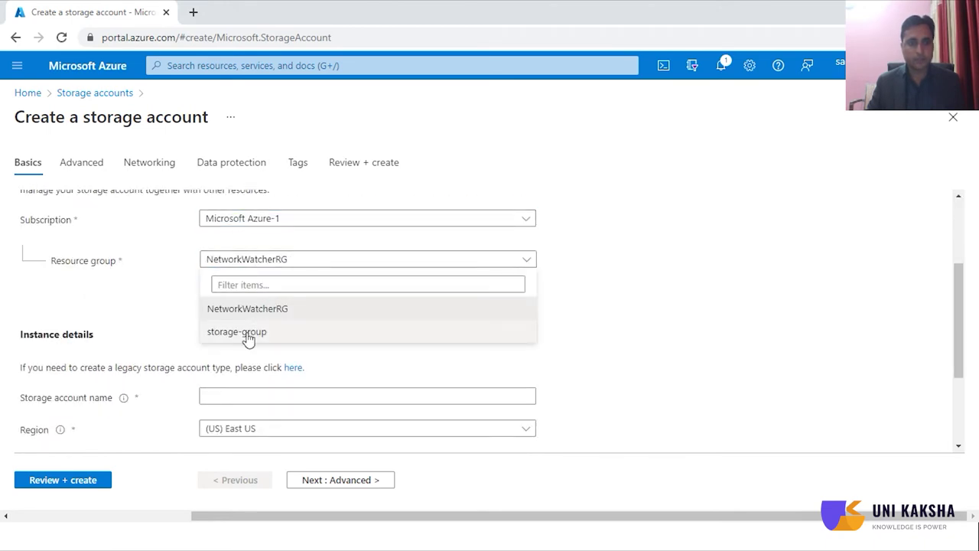
pyautogui.click(247, 338)
pyautogui.scroll(-2, 369, 321)
pyautogui.click(257, 253)
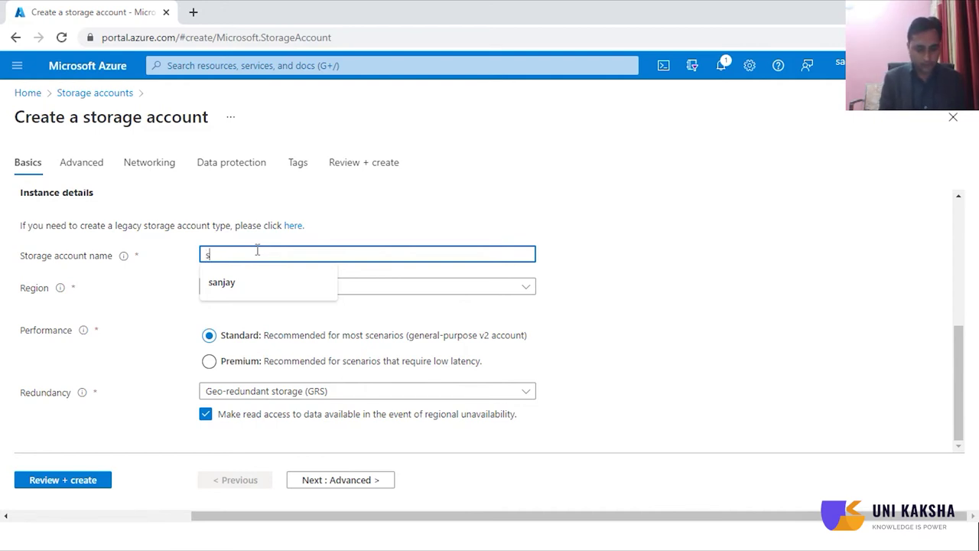
pyautogui.write('torage')
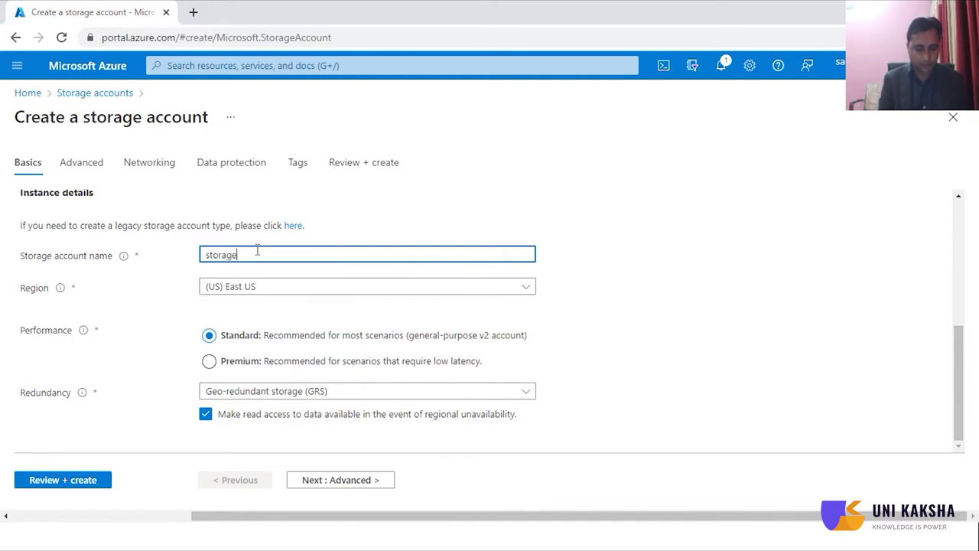
pyautogui.write('unikaksha')
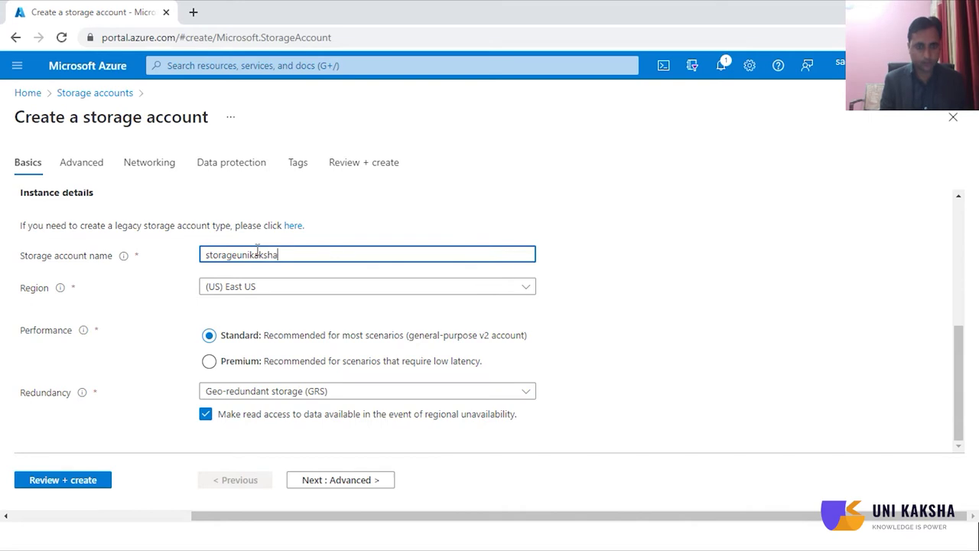
pyautogui.write('123')
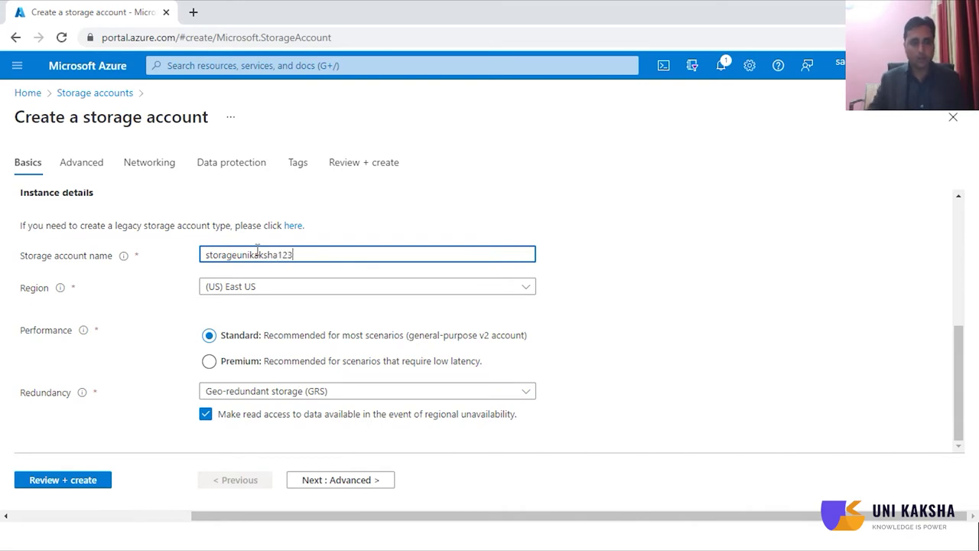
pyautogui.click(311, 291)
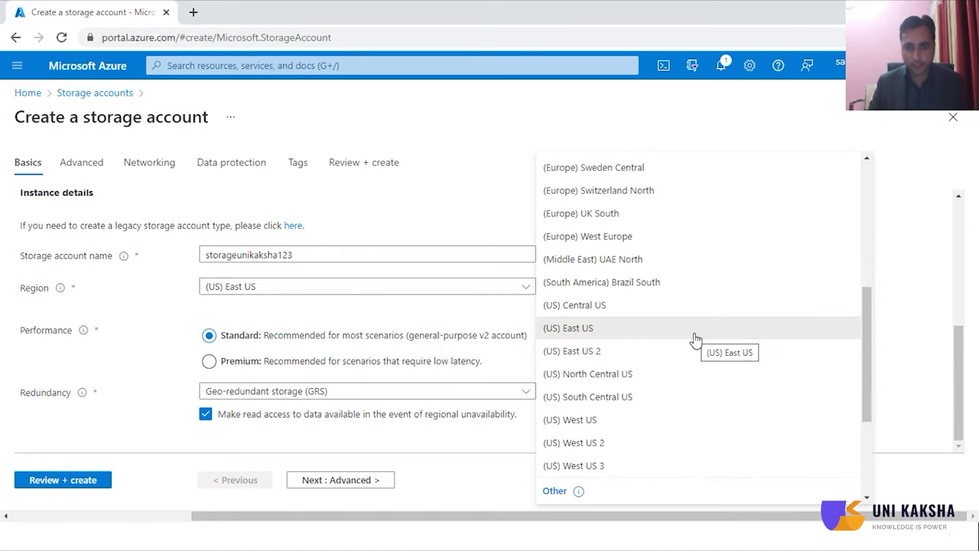
# - Set the storage account region to (Europe) France Central
pyautogui.scroll(-5, 695, 340)
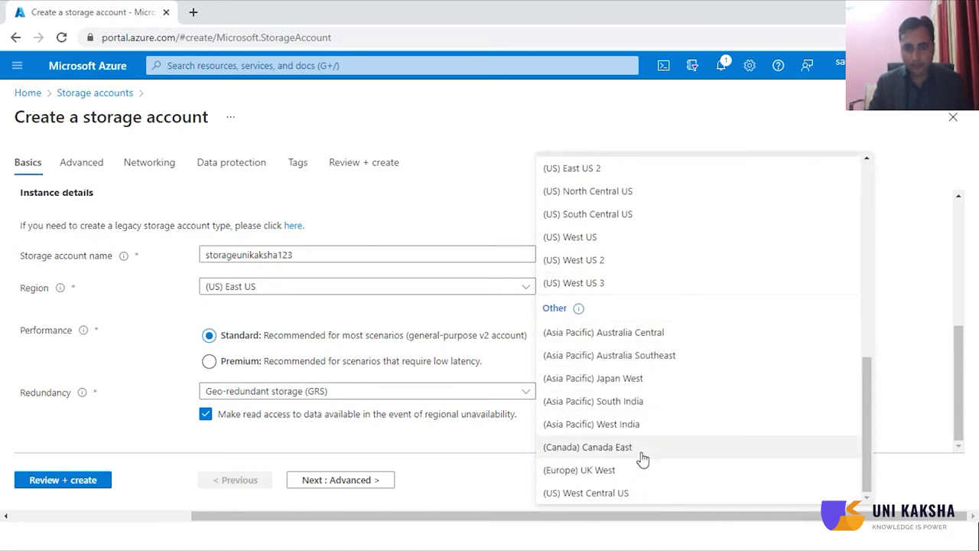
pyautogui.scroll(3, 642, 457)
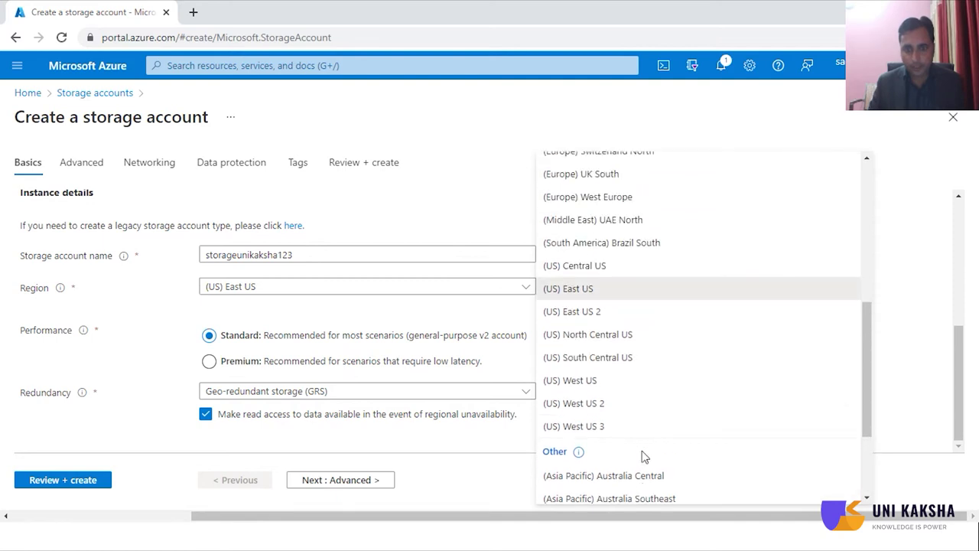
pyautogui.scroll(2, 643, 456)
pyautogui.scroll(2, 645, 453)
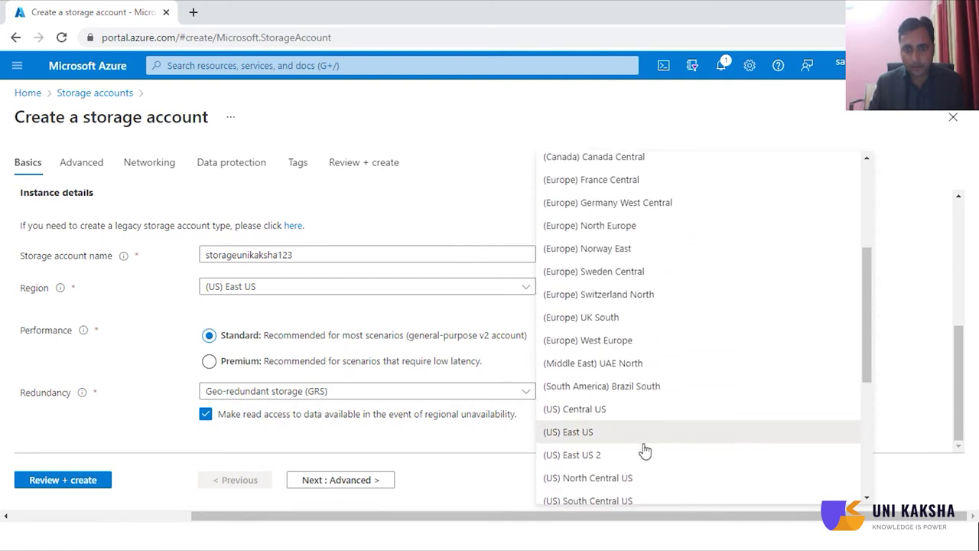
pyautogui.scroll(1, 650, 387)
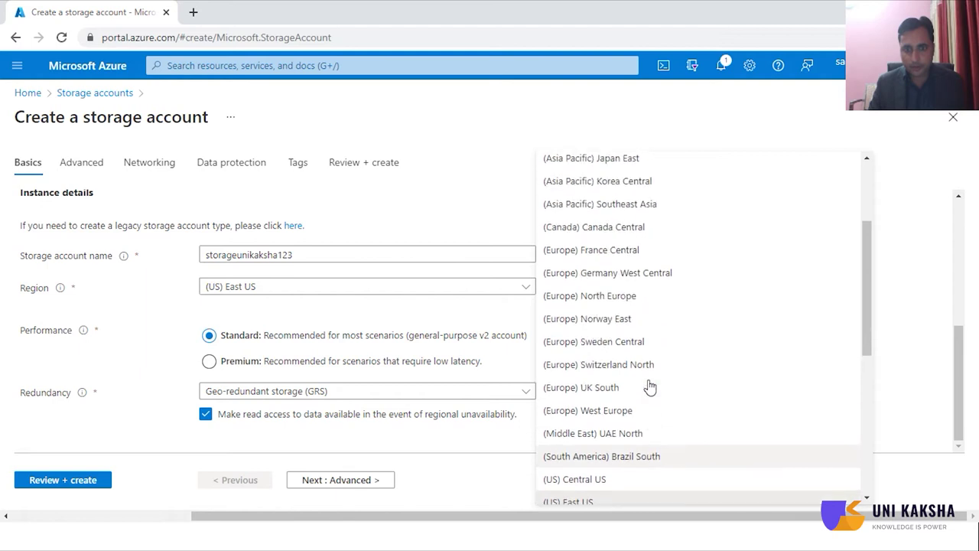
pyautogui.click(610, 260)
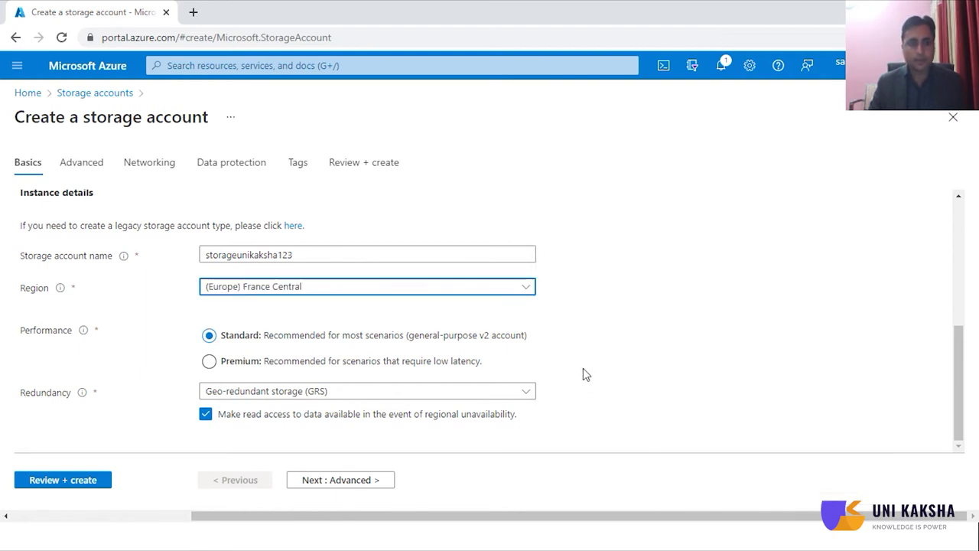
# - Keep Standard performance and locally-redundant storage (LRS), then continue to Advanced settings
pyautogui.click(257, 368)
pyautogui.click(471, 396)
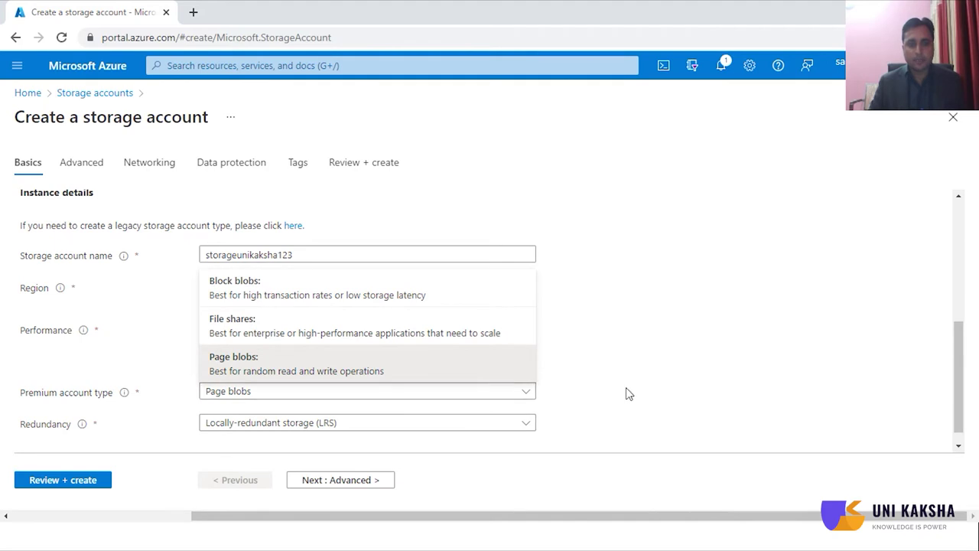
pyautogui.click(796, 378)
pyautogui.click(390, 336)
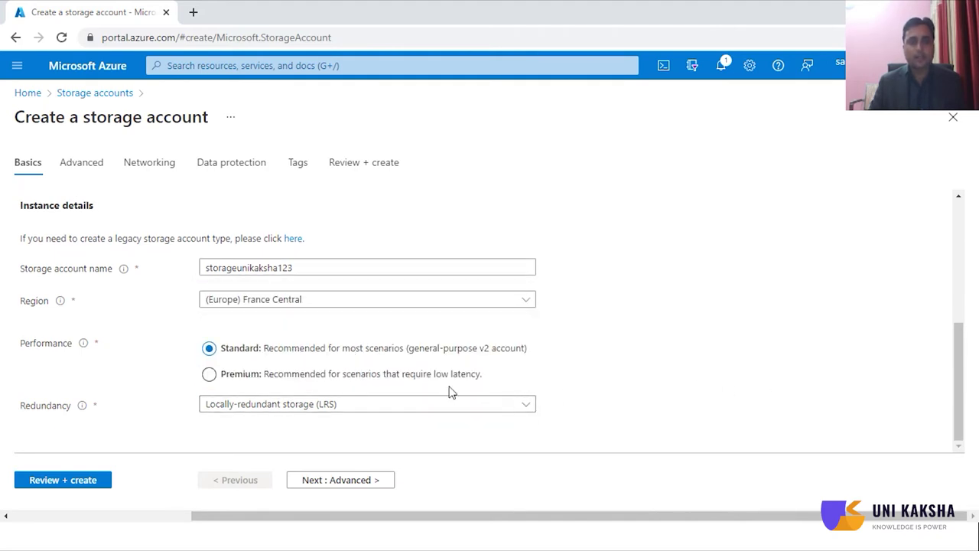
pyautogui.click(505, 408)
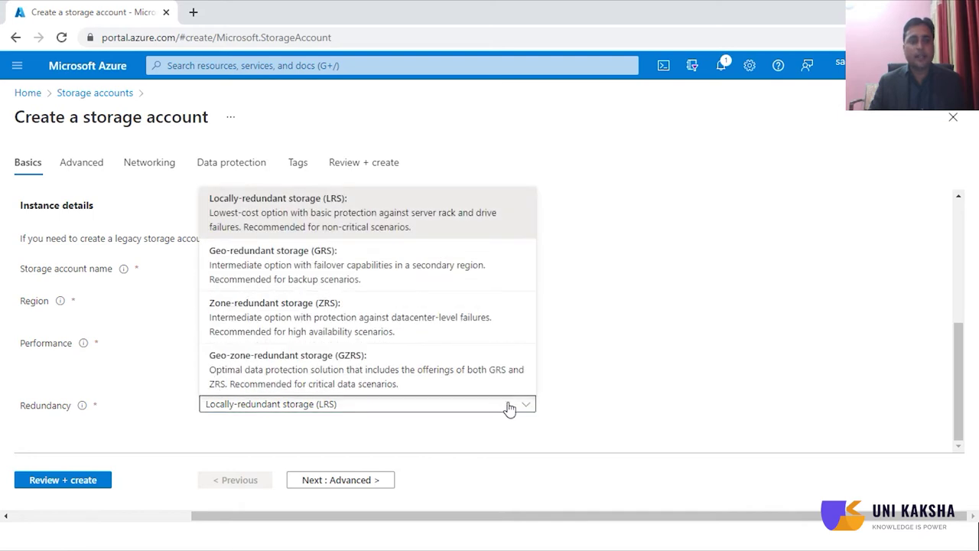
pyautogui.click(464, 240)
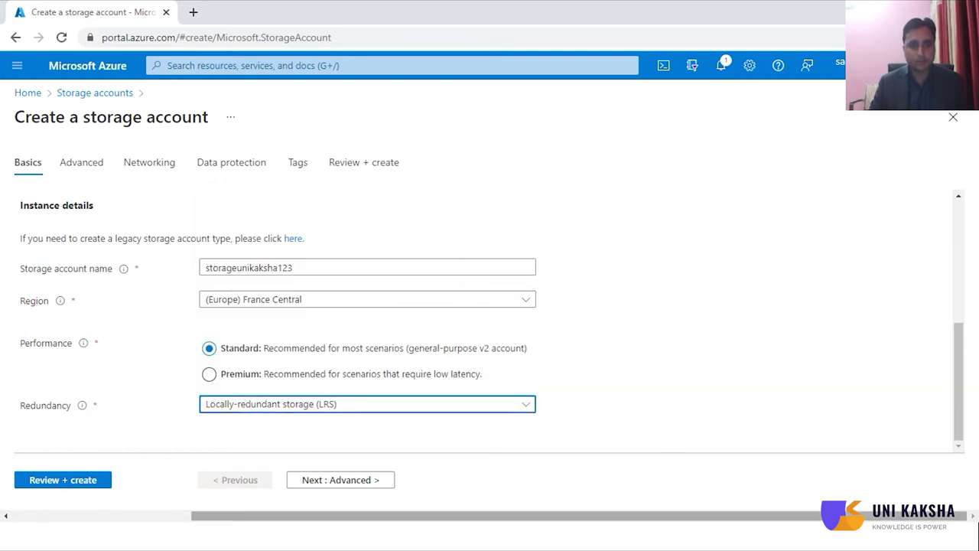
pyautogui.click(339, 481)
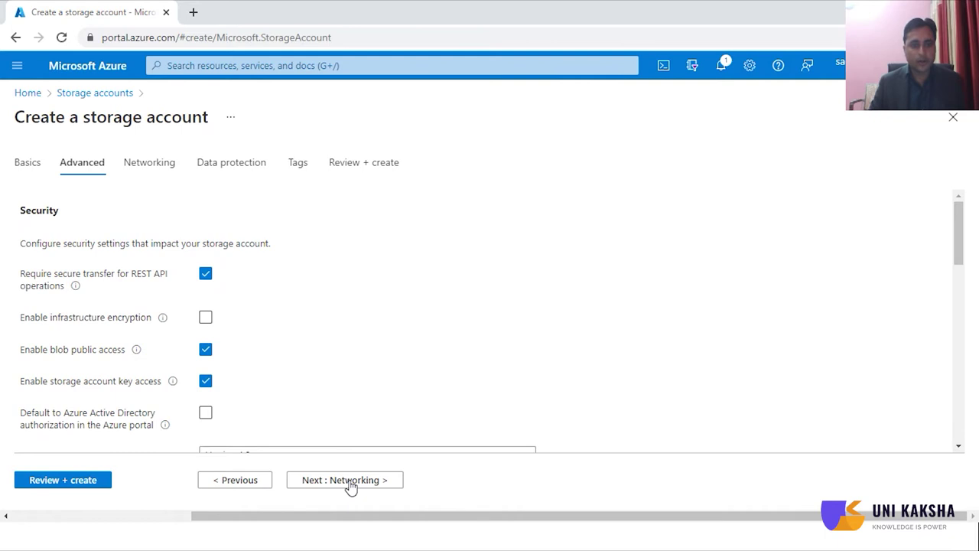
# - Pass through Networking, Data protection and Tags, then validate and create storageunikaksha123
pyautogui.click(351, 485)
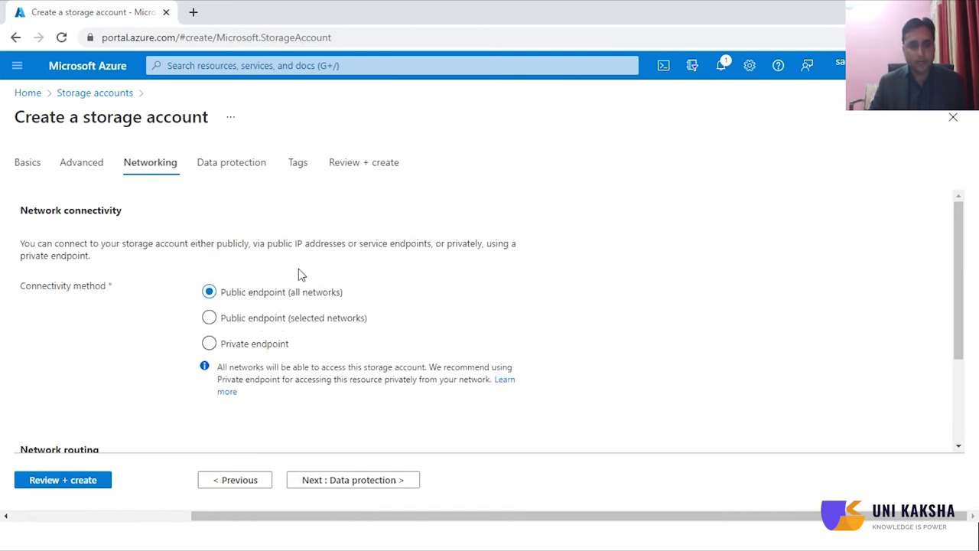
pyautogui.click(377, 488)
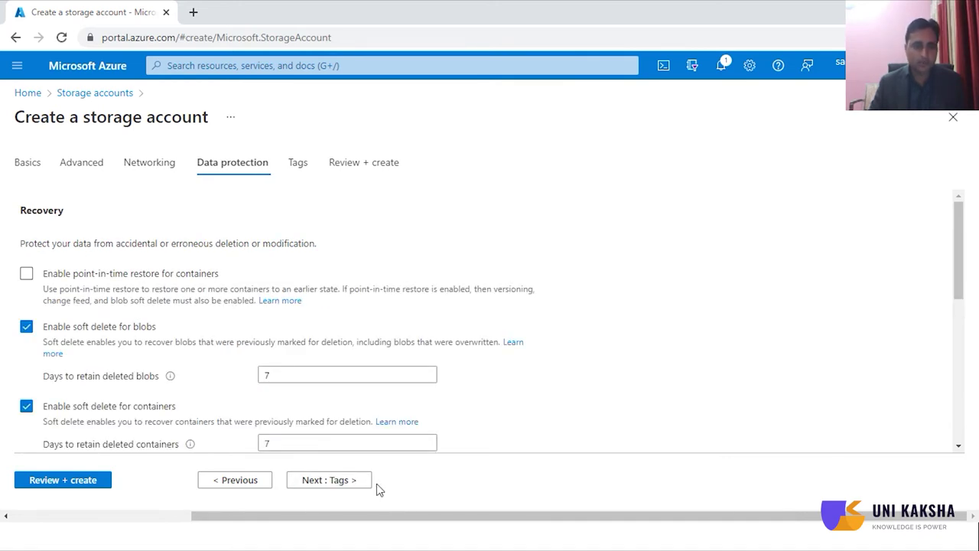
pyautogui.click(347, 490)
pyautogui.click(346, 491)
pyautogui.scroll(-3, 492, 375)
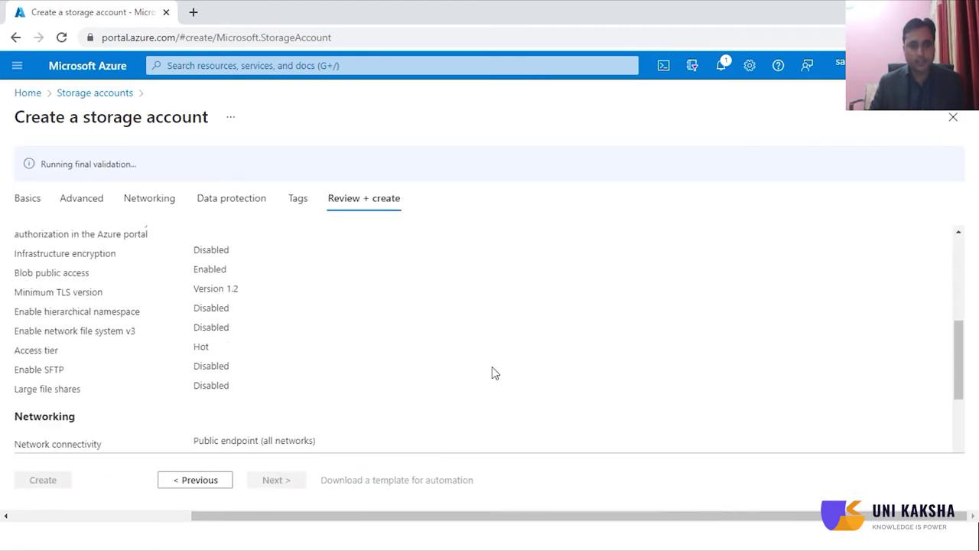
pyautogui.scroll(-5, 492, 373)
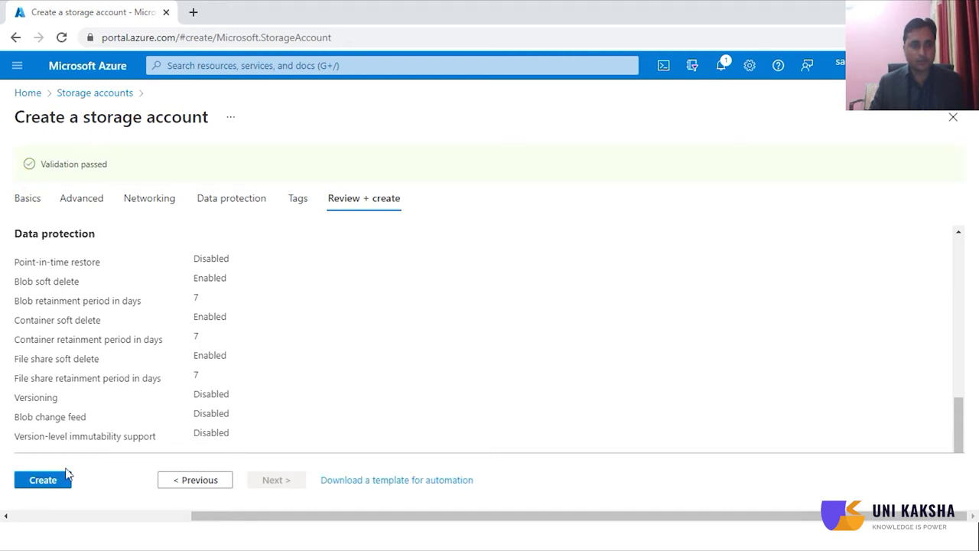
pyautogui.click(43, 481)
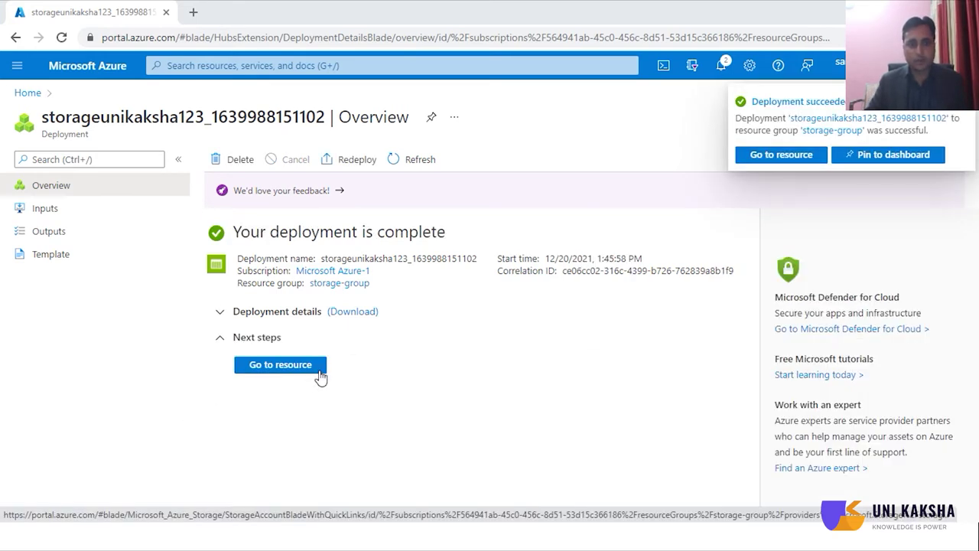
pyautogui.click(280, 365)
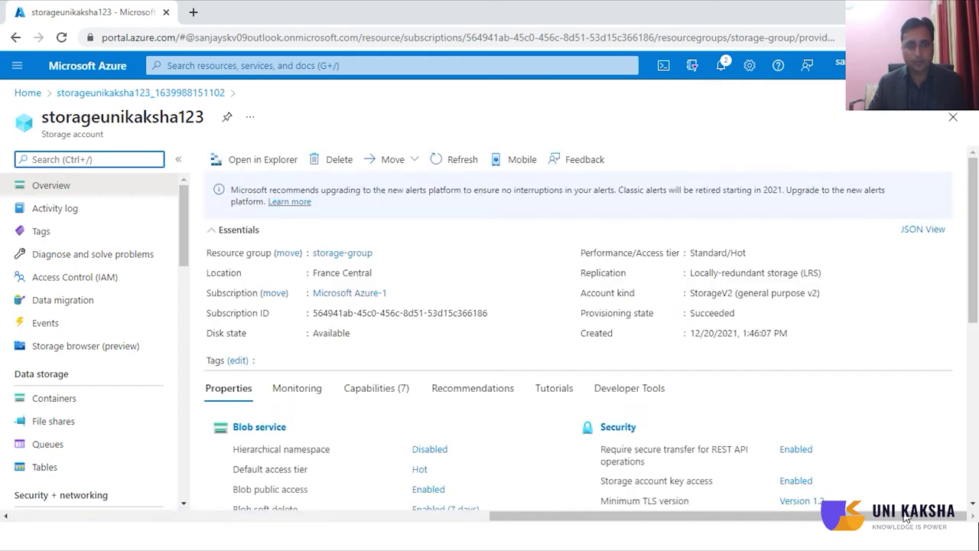
# - Review the storageunikaksha123 Overview properties and go to its Containers page
pyautogui.scroll(-2, 684, 417)
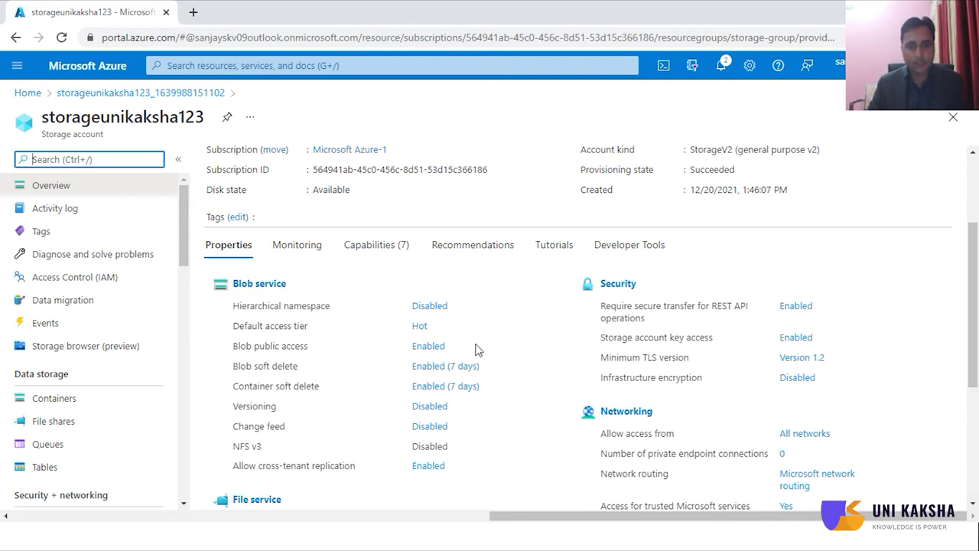
pyautogui.scroll(-2, 463, 351)
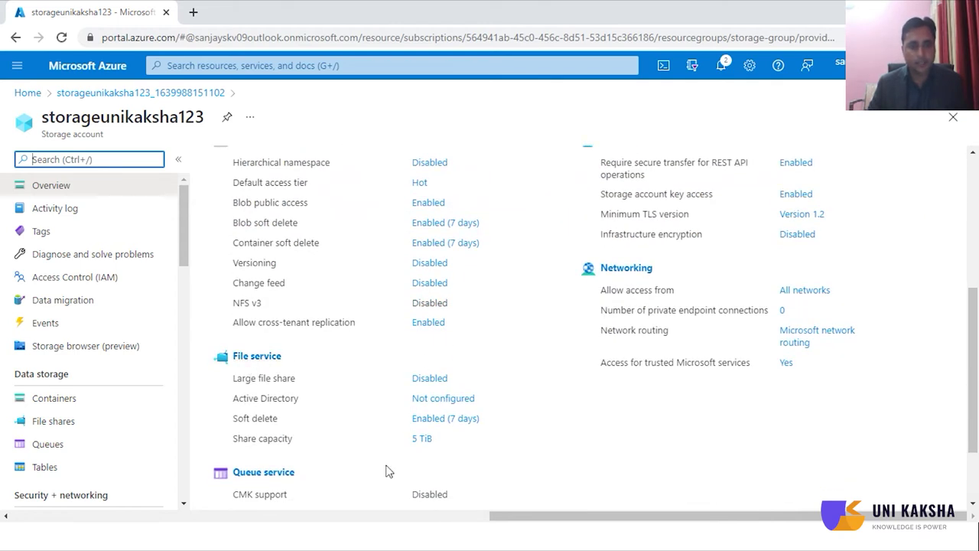
pyautogui.scroll(-1, 386, 470)
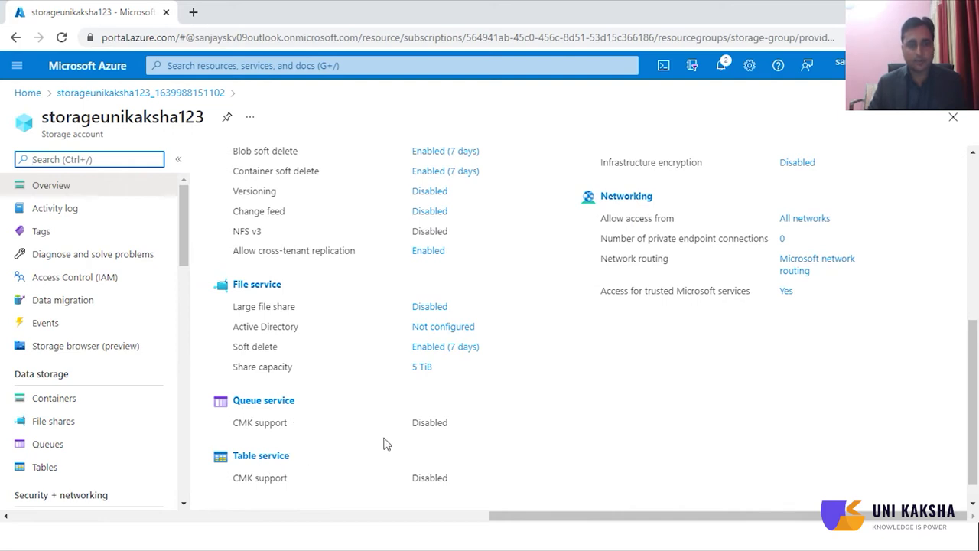
pyautogui.scroll(4, 386, 444)
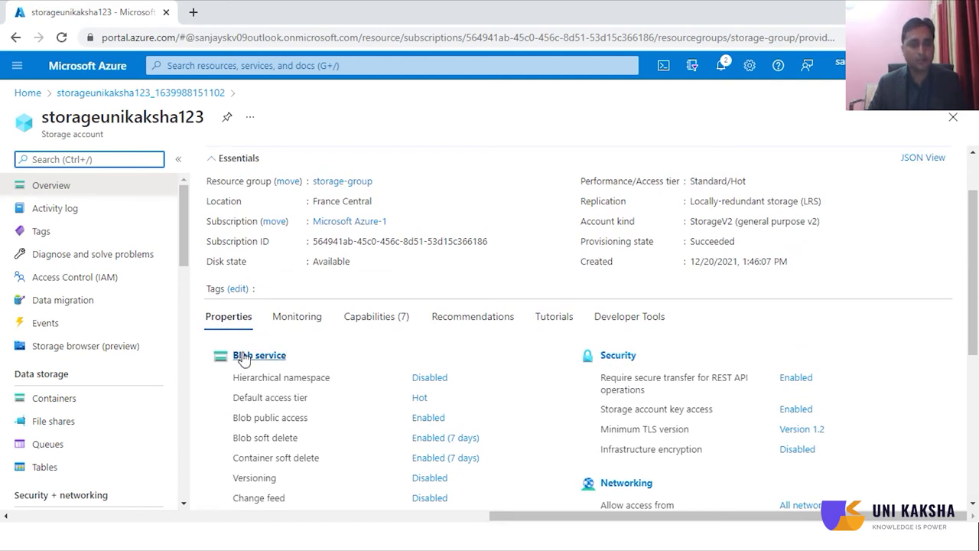
pyautogui.scroll(-2, 110, 385)
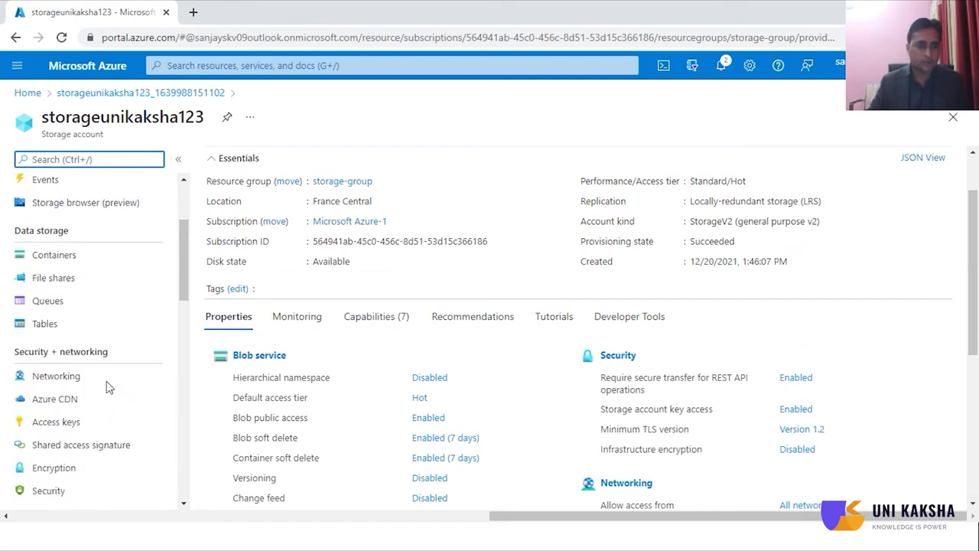
pyautogui.scroll(1, 53, 378)
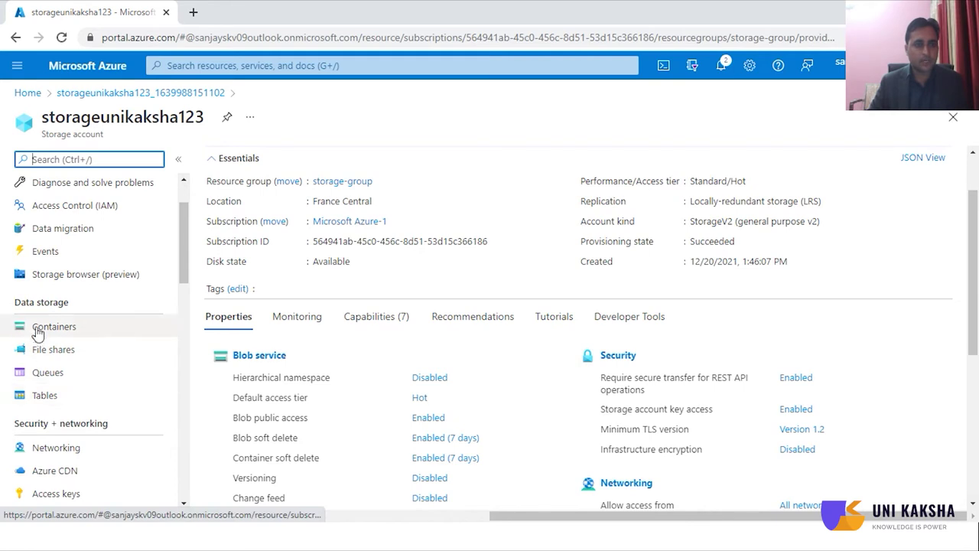
pyautogui.click(92, 334)
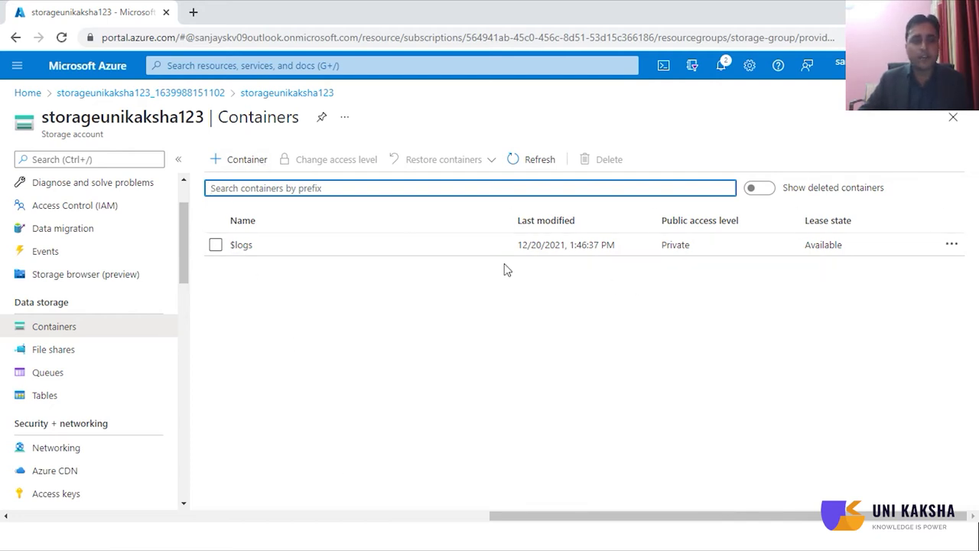
# - Create the container unikaksha-container with Private public access level
pyautogui.click(240, 162)
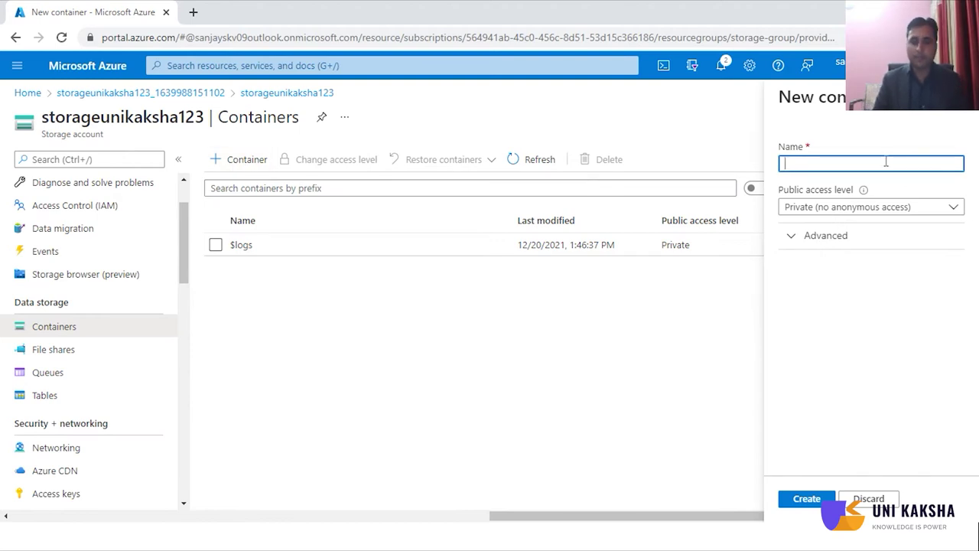
pyautogui.write('un')
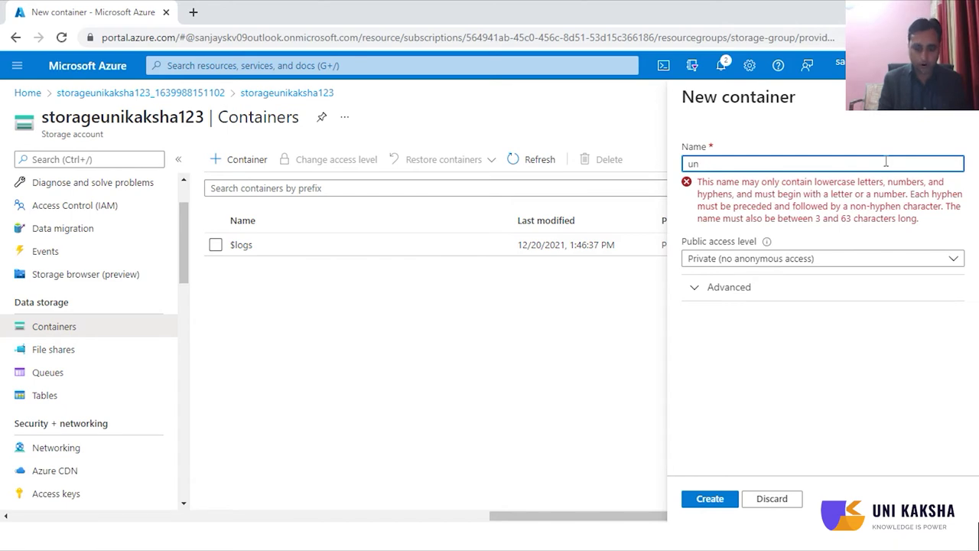
pyautogui.write('ikaksha-co')
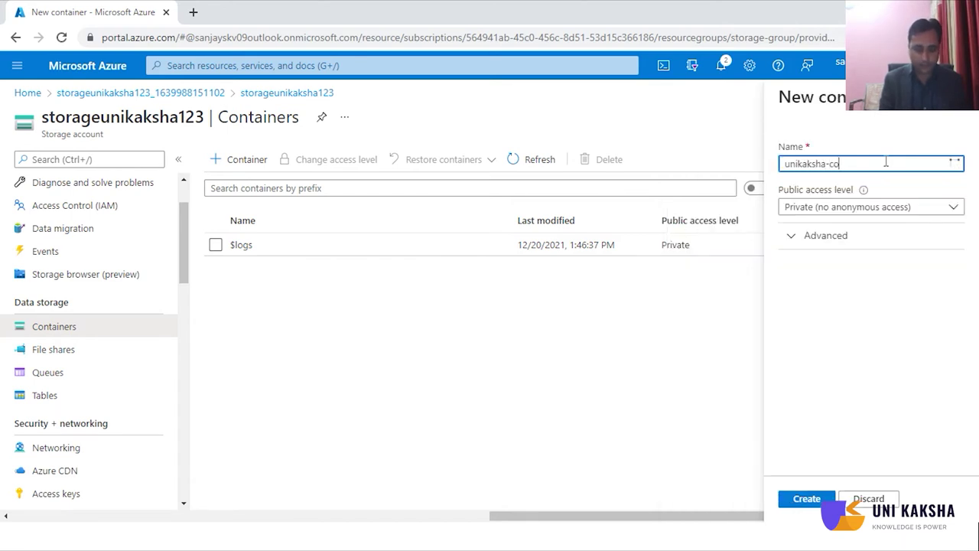
pyautogui.write('ntainer')
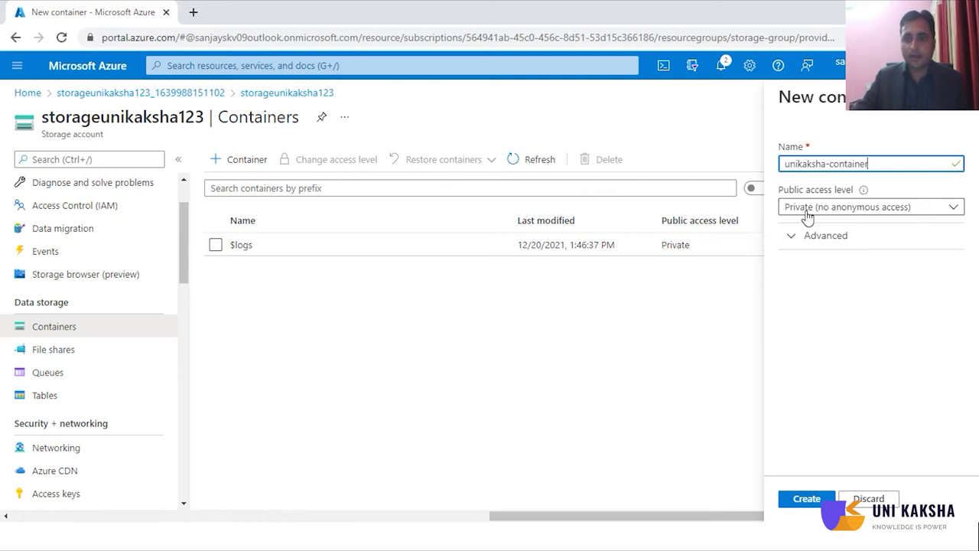
pyautogui.click(808, 217)
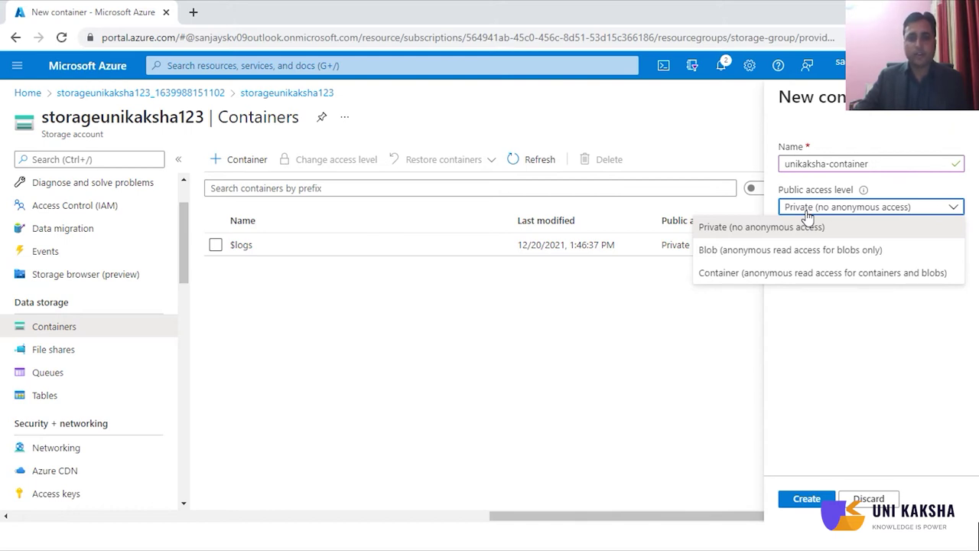
pyautogui.click(664, 365)
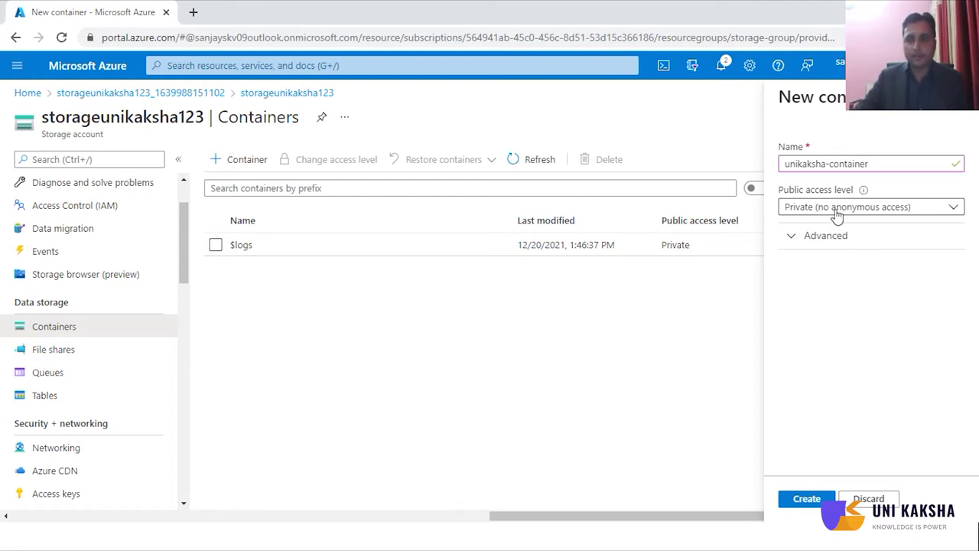
pyautogui.click(784, 505)
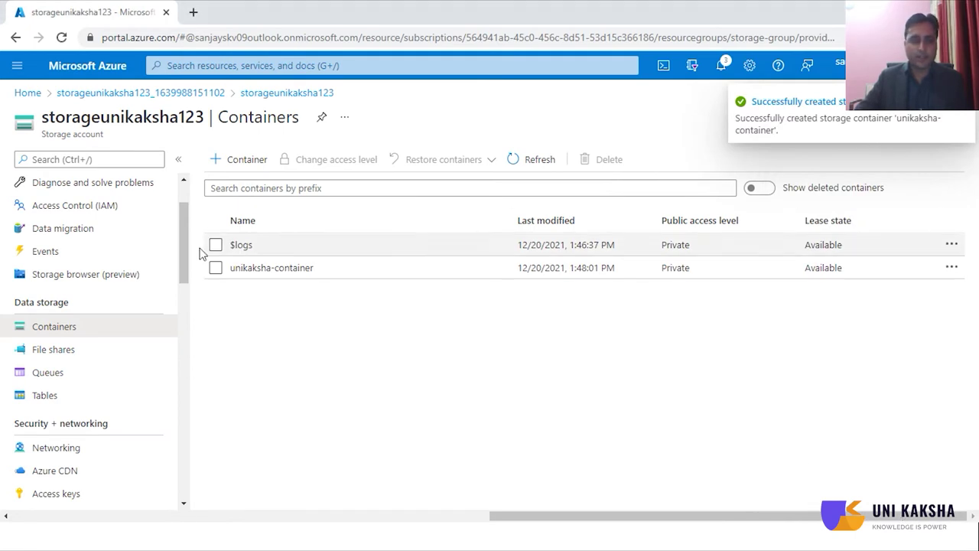
# - Change unikaksha-container's public access level to Container (anonymous read for containers and blobs)
pyautogui.click(216, 268)
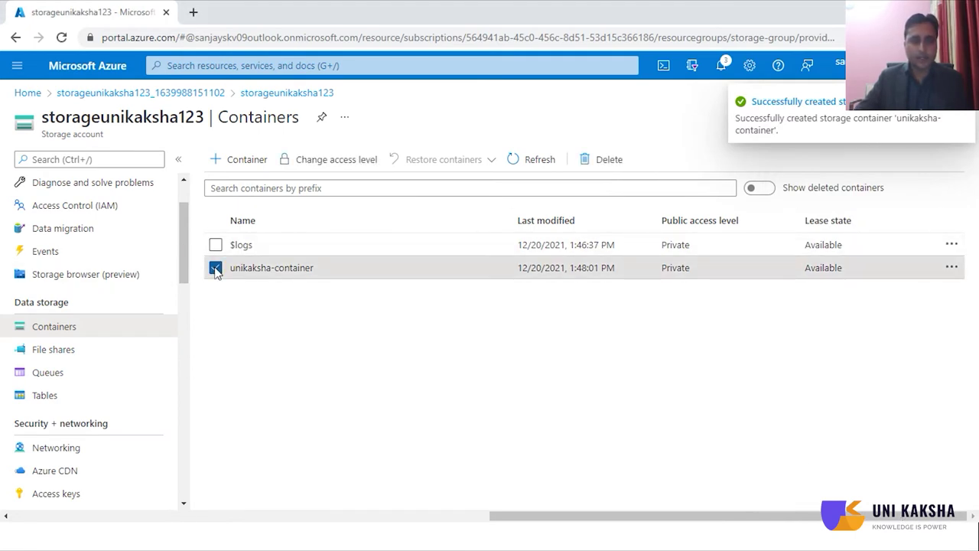
pyautogui.click(318, 162)
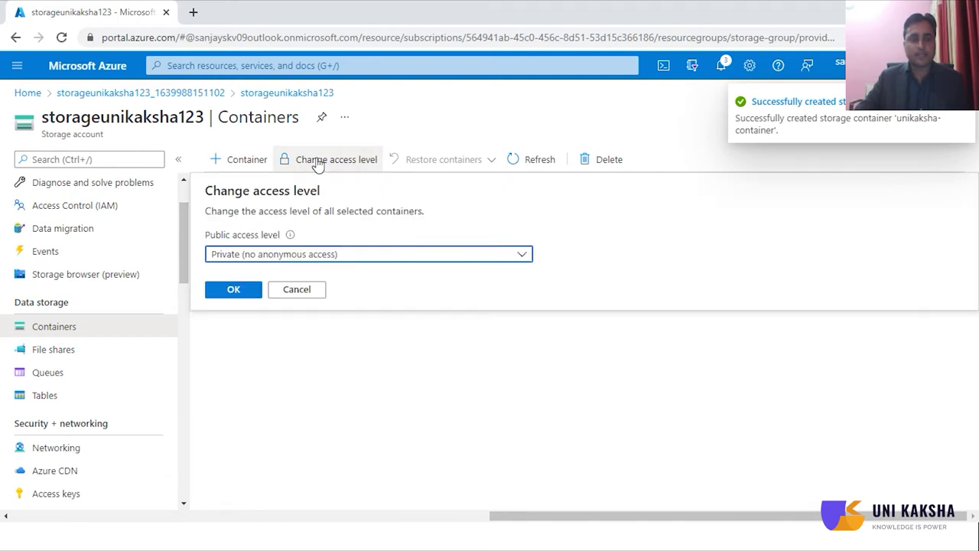
pyautogui.click(405, 260)
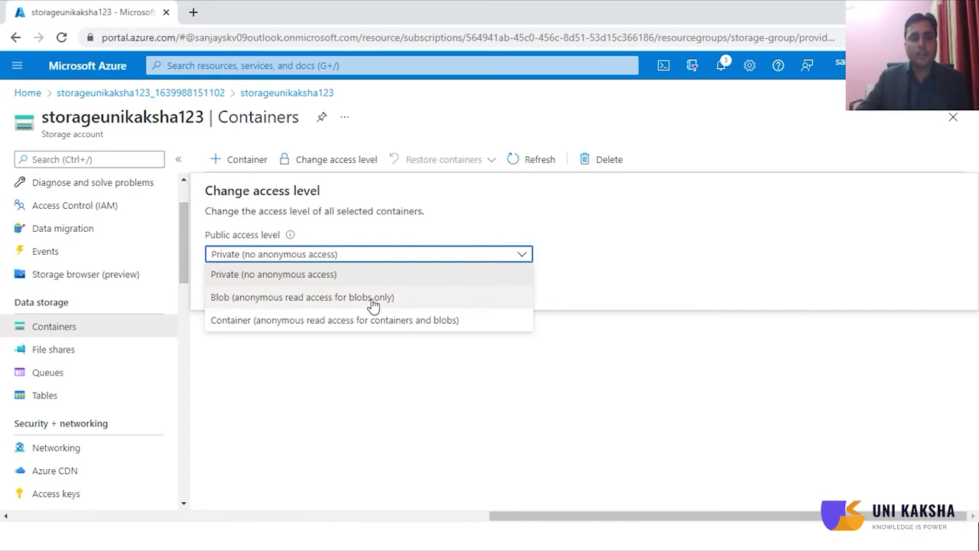
pyautogui.click(259, 328)
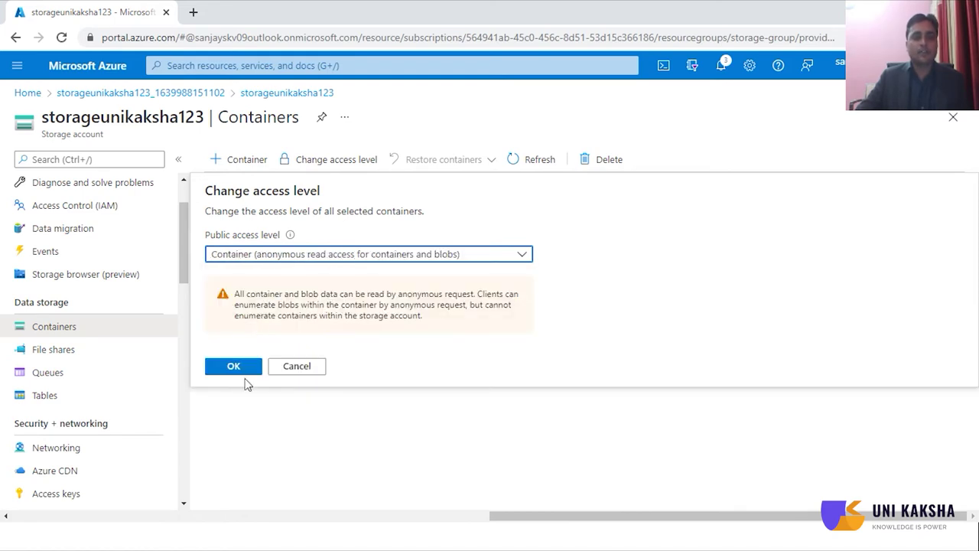
pyautogui.click(235, 367)
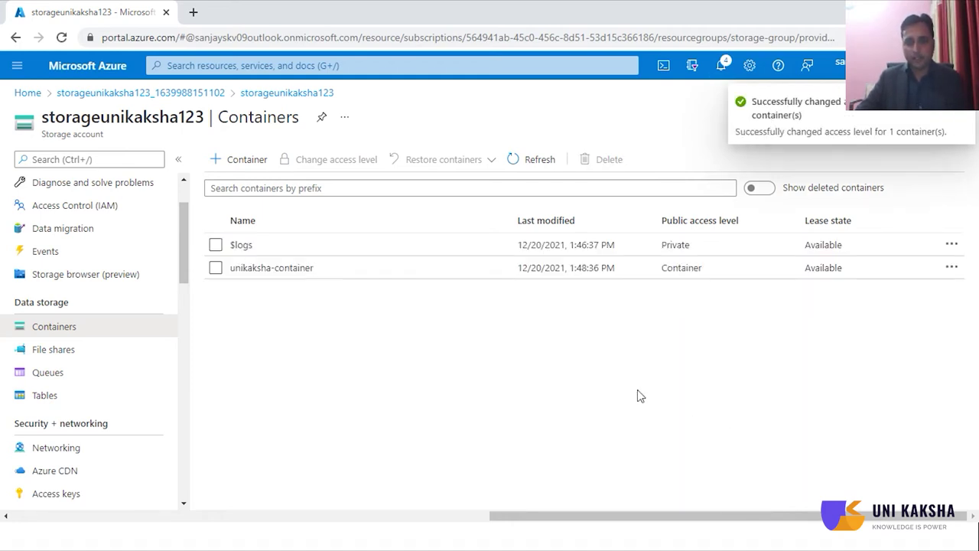
# - Upload unikaksha.png from the Downloads folder into unikaksha-container
pyautogui.click(281, 268)
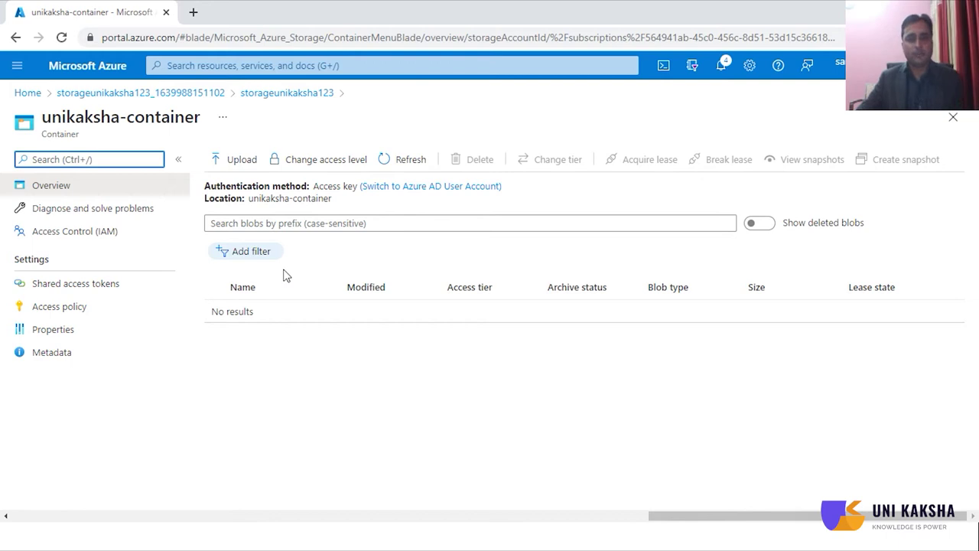
pyautogui.click(249, 167)
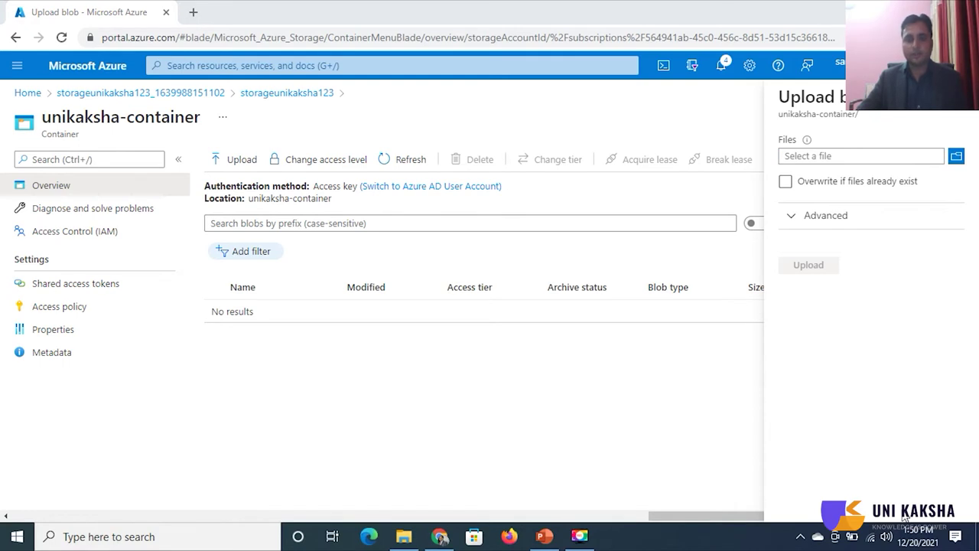
pyautogui.click(958, 156)
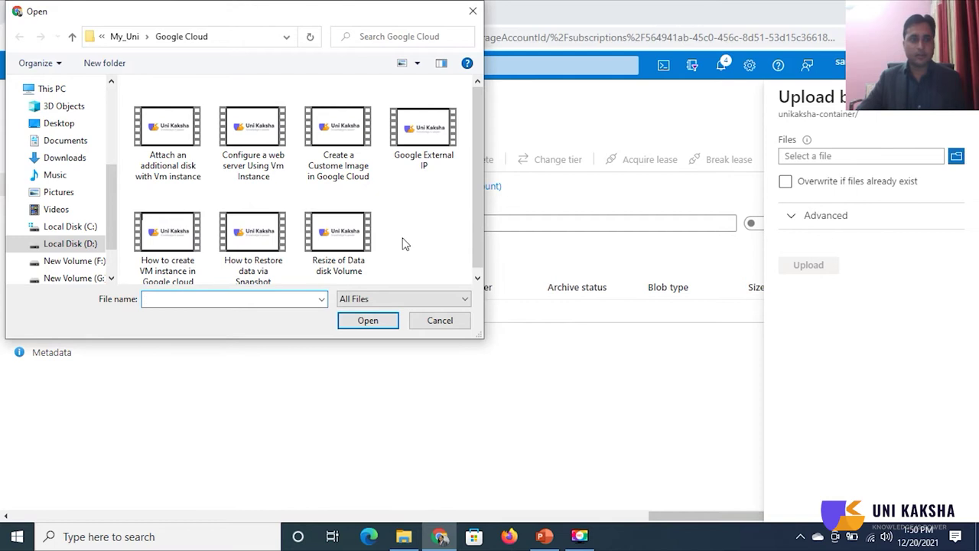
pyautogui.click(72, 158)
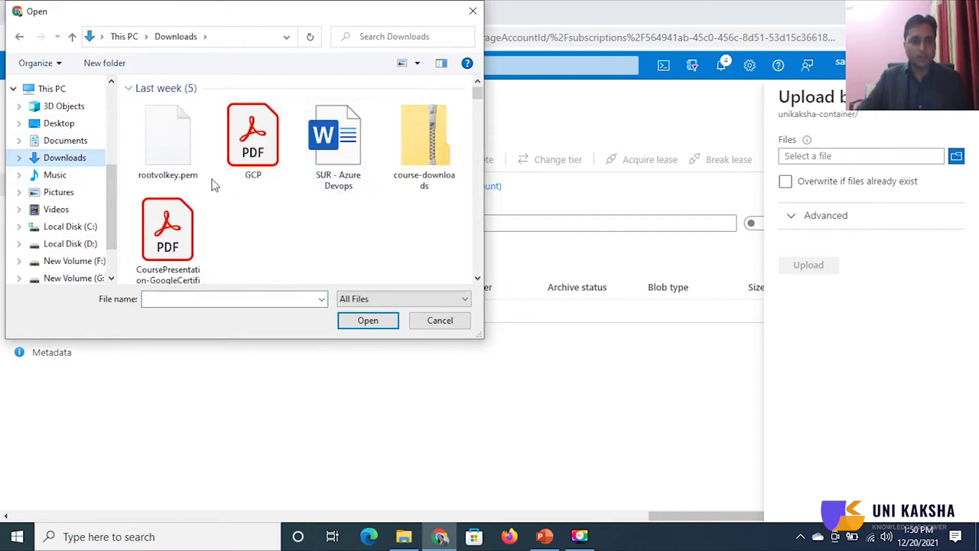
pyautogui.scroll(-3, 378, 219)
pyautogui.scroll(-15, 378, 219)
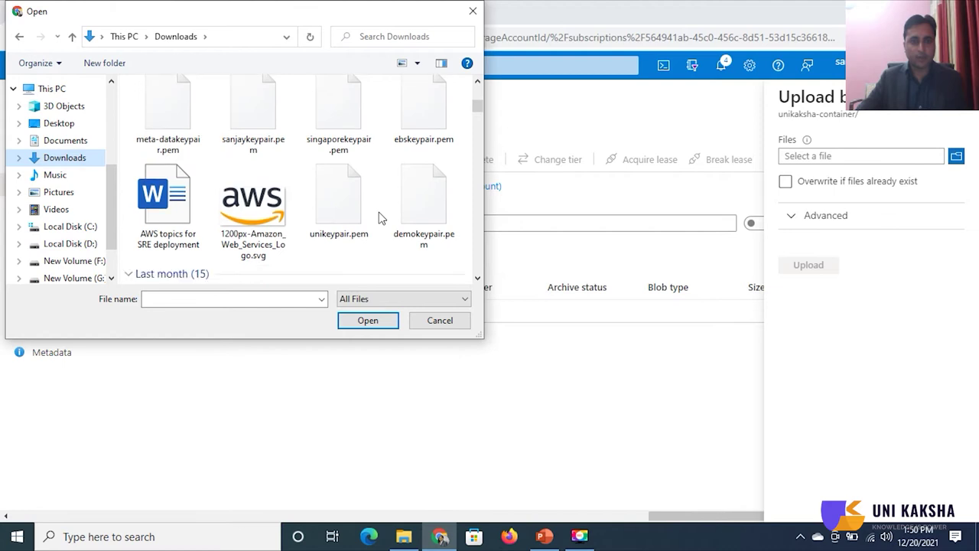
pyautogui.scroll(-6, 378, 219)
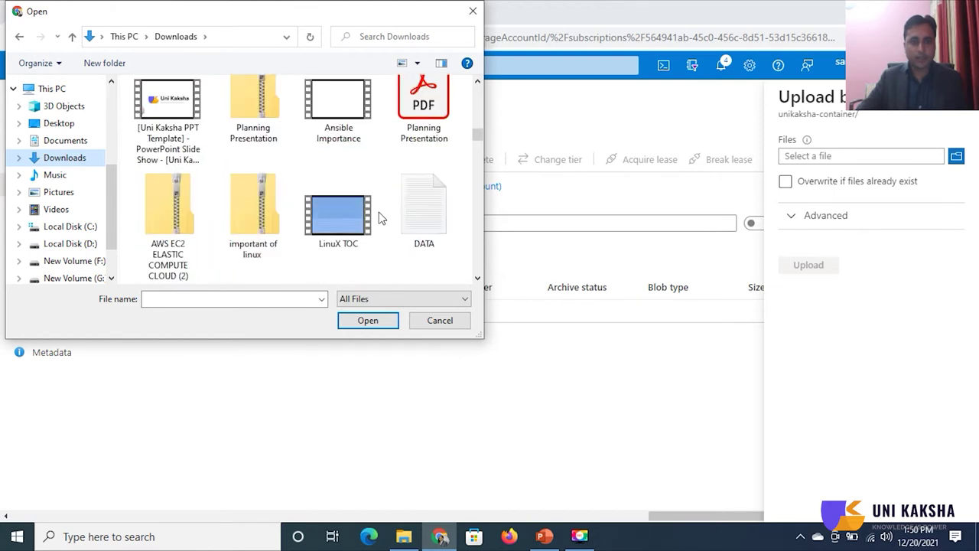
pyautogui.scroll(-12, 377, 218)
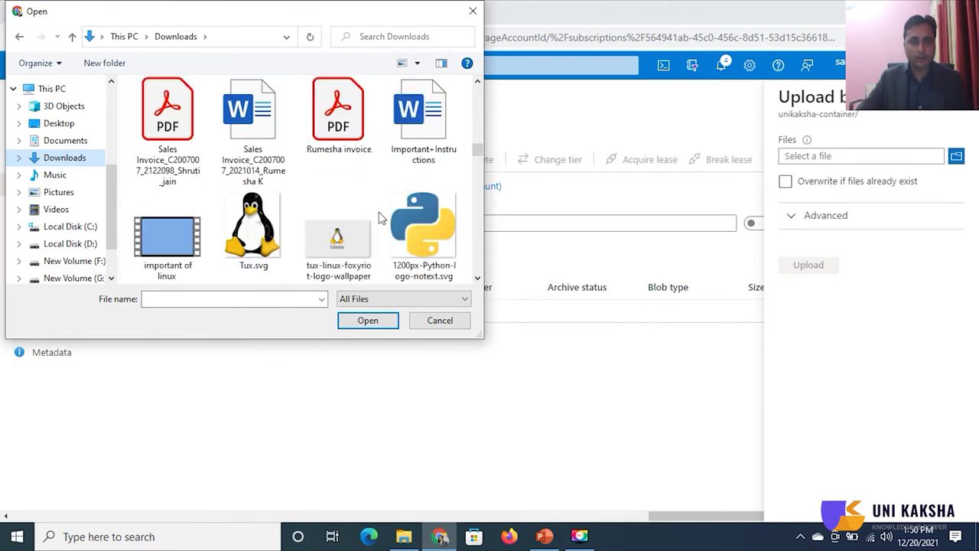
pyautogui.scroll(-8, 378, 219)
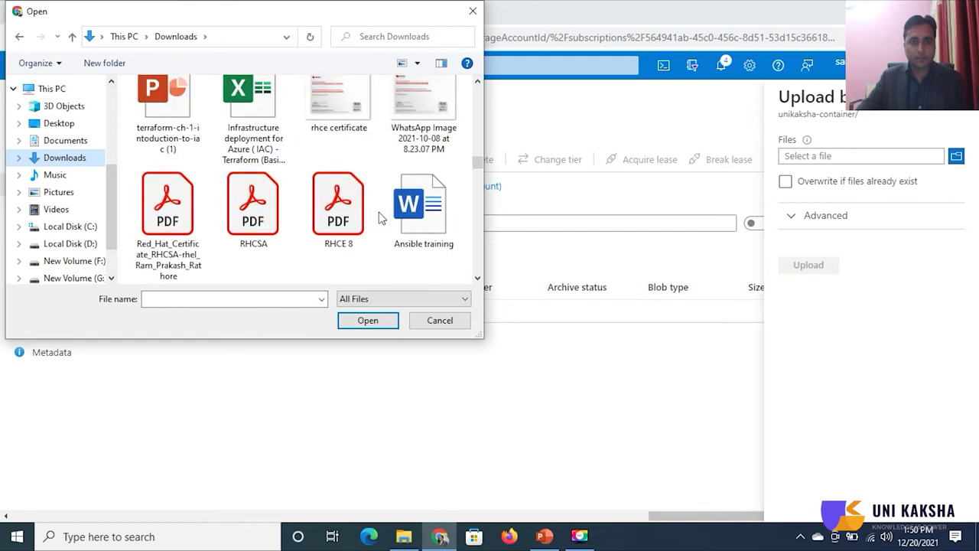
pyautogui.click(270, 246)
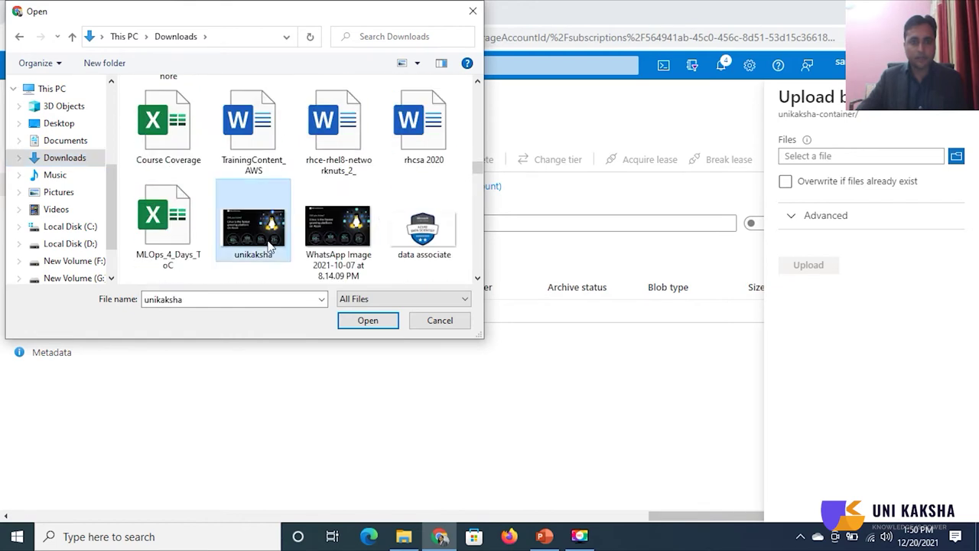
pyautogui.click(371, 322)
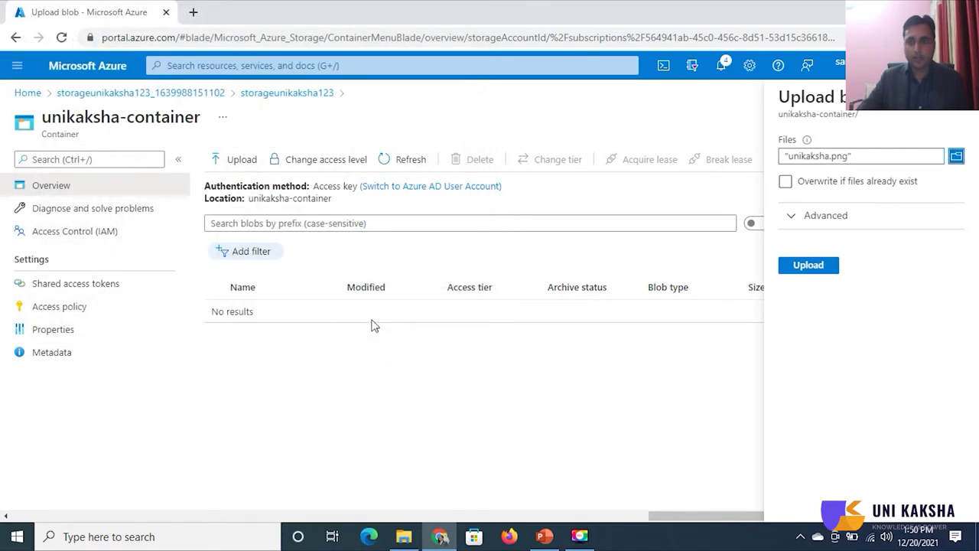
pyautogui.click(827, 268)
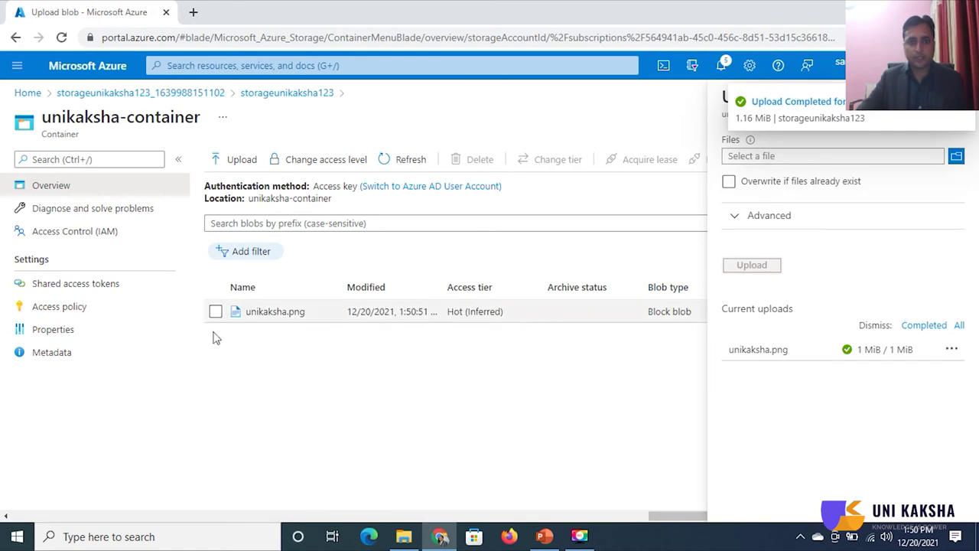
# - Upload 1.png from the Desktop into unikaksha-container
pyautogui.click(957, 158)
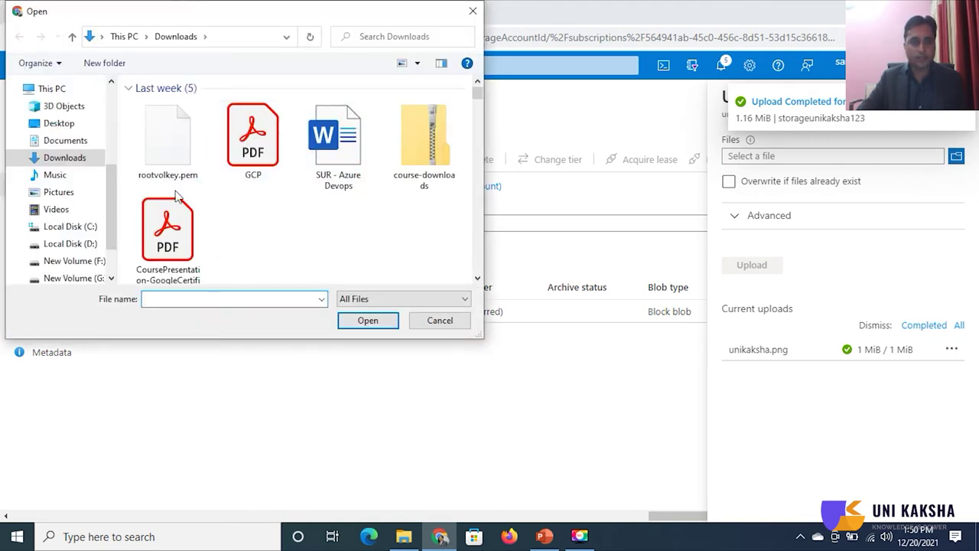
pyautogui.scroll(5, 115, 107)
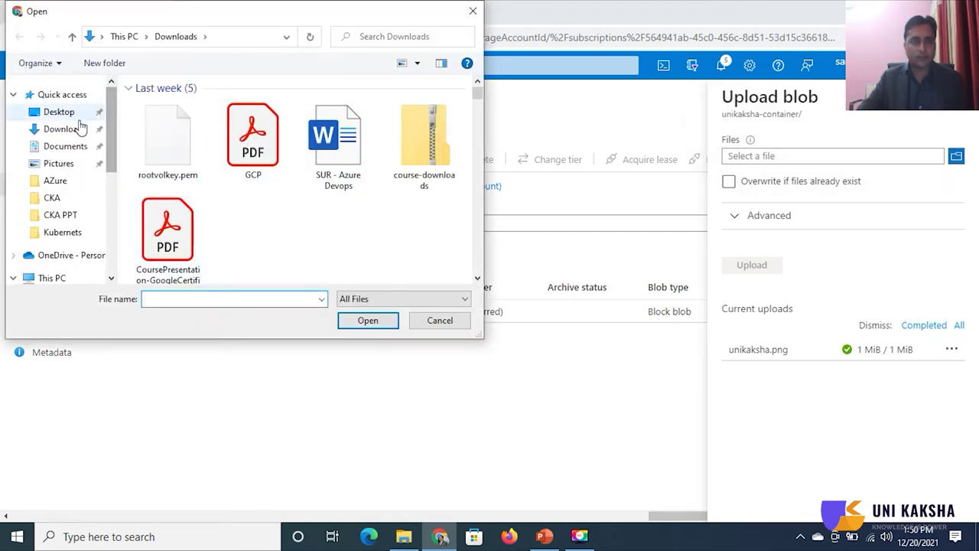
pyautogui.click(59, 112)
pyautogui.click(254, 122)
pyautogui.click(368, 320)
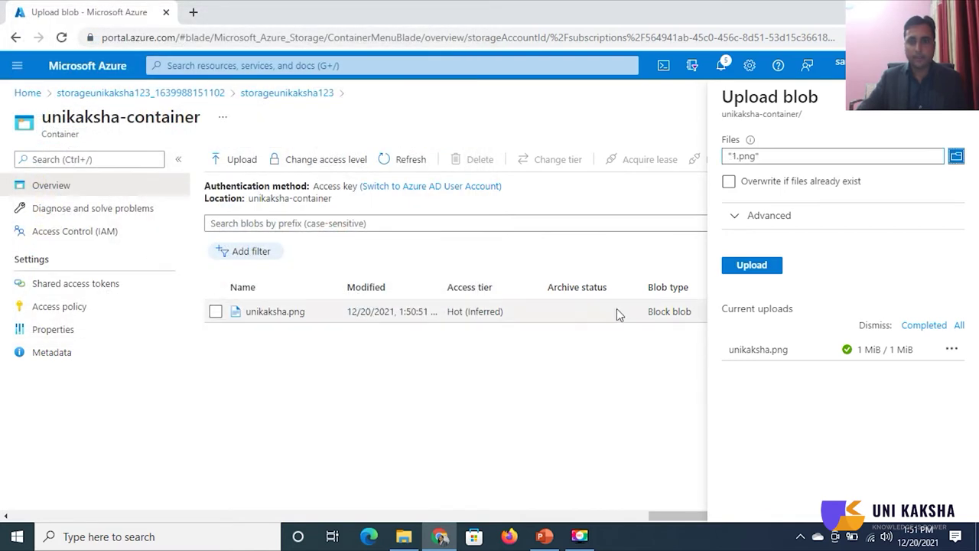
pyautogui.click(774, 272)
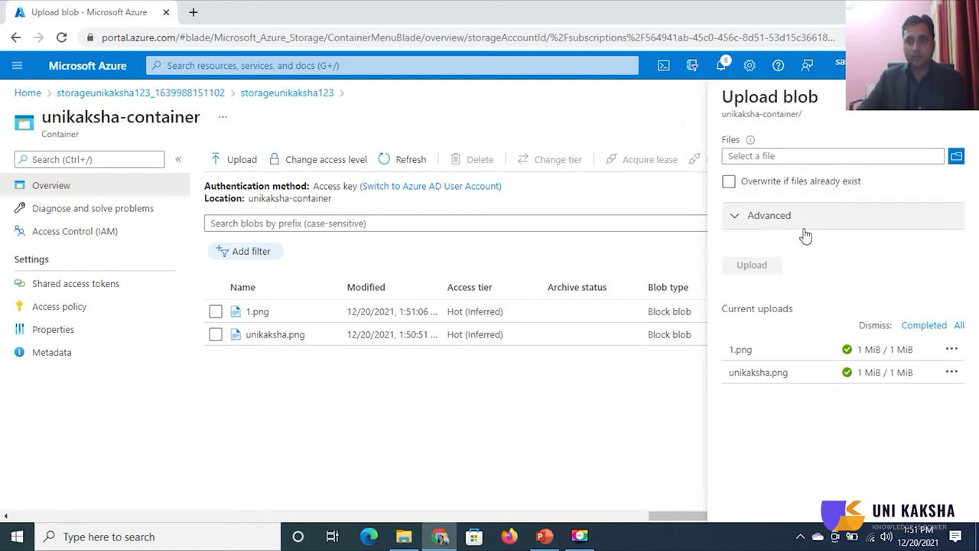
# - Show the unikaksha.png blob properties and copy its URL
pyautogui.click(966, 96)
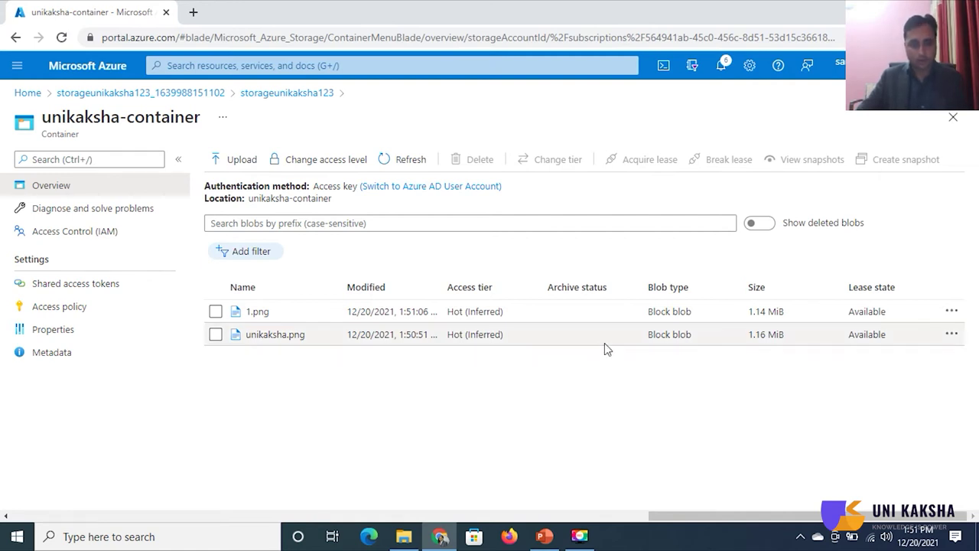
pyautogui.click(296, 336)
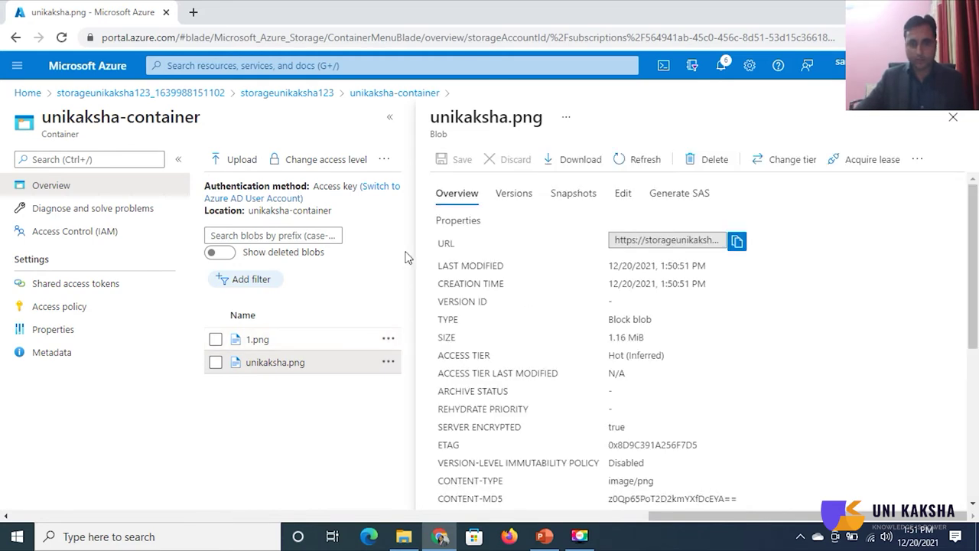
pyautogui.click(738, 242)
# - View unikaksha.png in a new Chrome tab from its copied blob URL, then close that tab
pyautogui.click(200, 12)
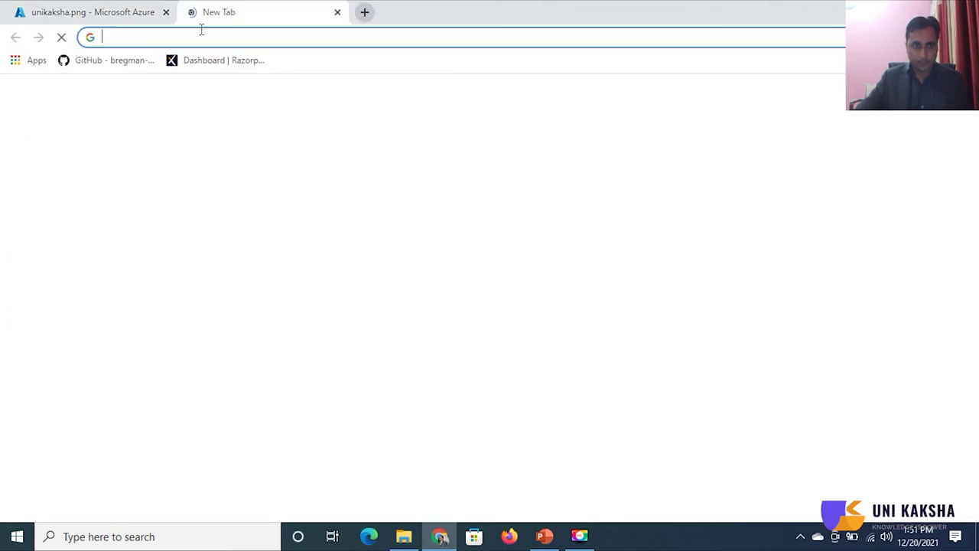
pyautogui.rightClick(201, 36)
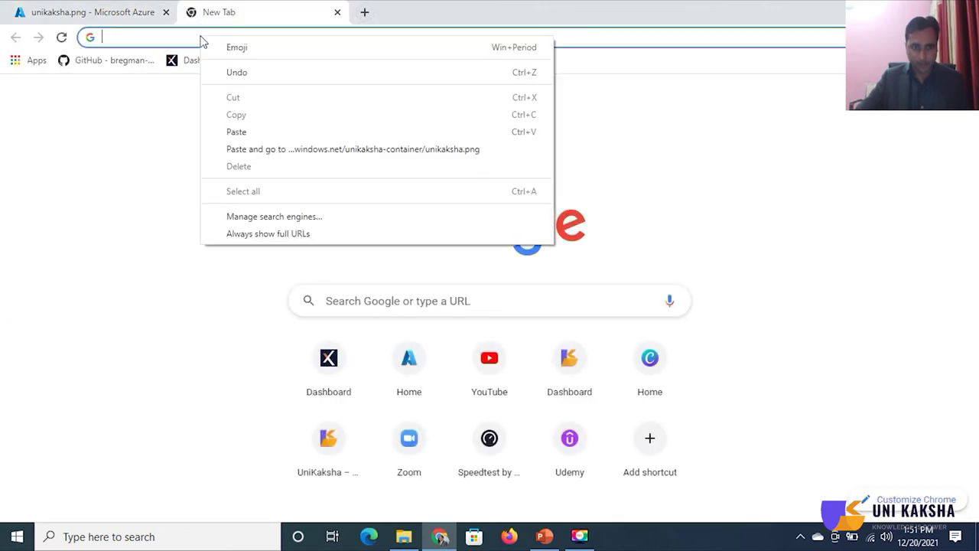
pyautogui.click(262, 149)
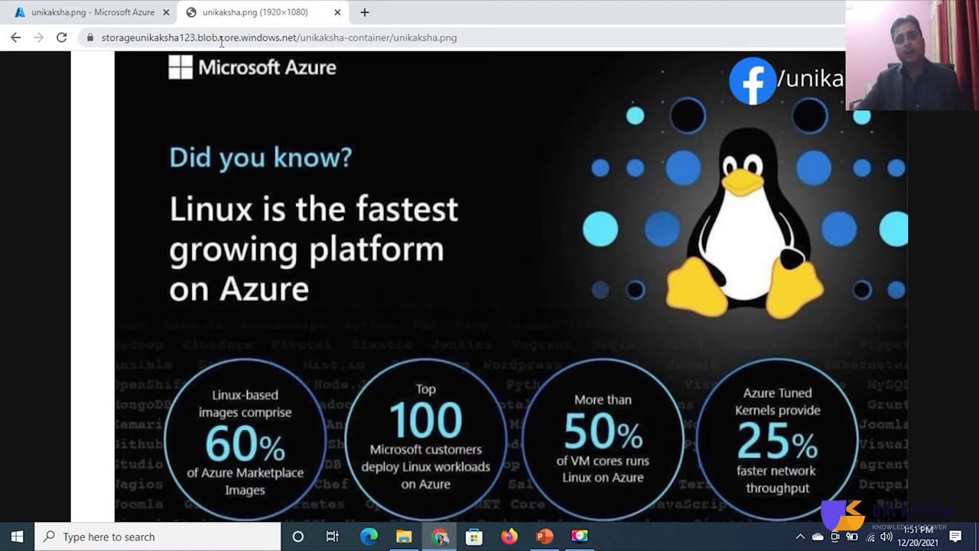
pyautogui.click(108, 37)
pyautogui.moveTo(137, 37); pyautogui.dragTo(192, 37)
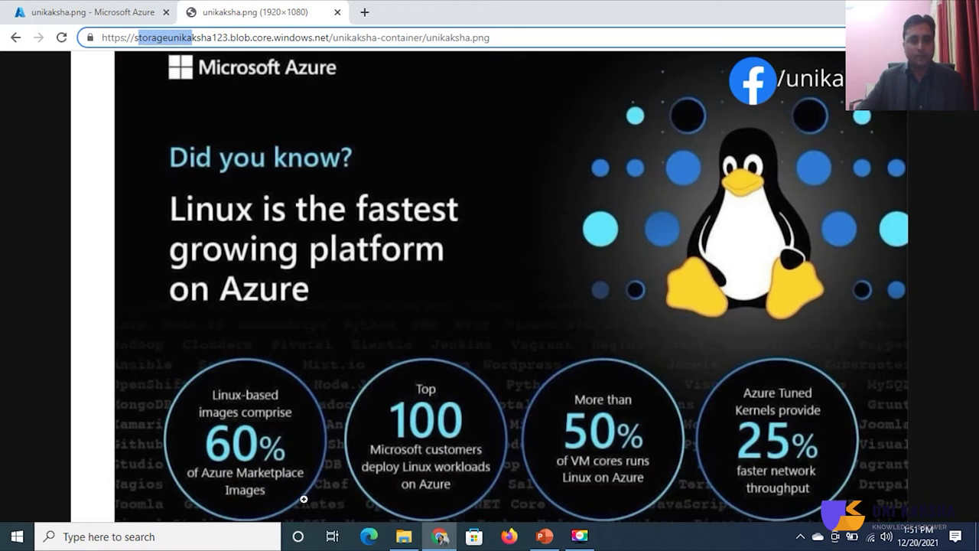
pyautogui.click(336, 12)
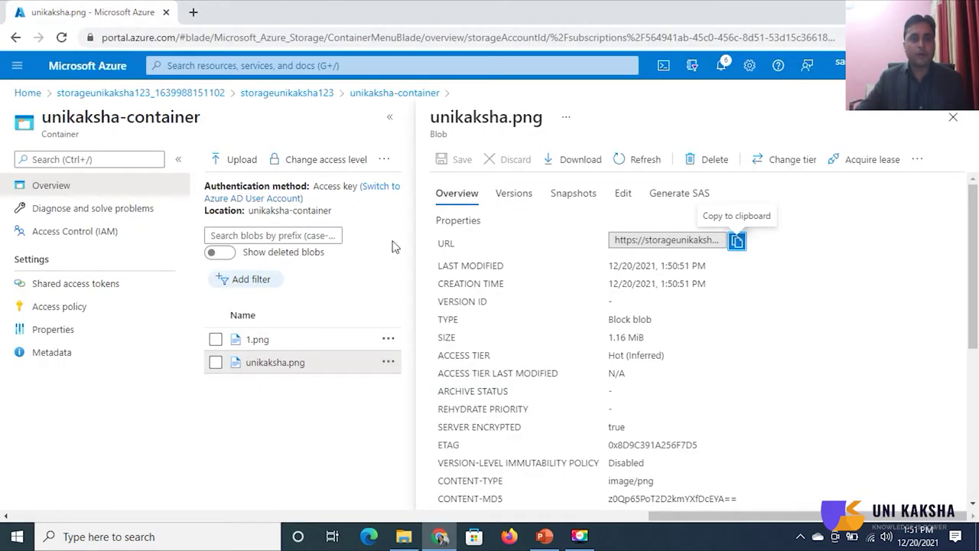
# - Copy the 1.png blob URL, open it in a new browser tab, then close its properties panel
pyautogui.click(952, 117)
pyautogui.click(266, 322)
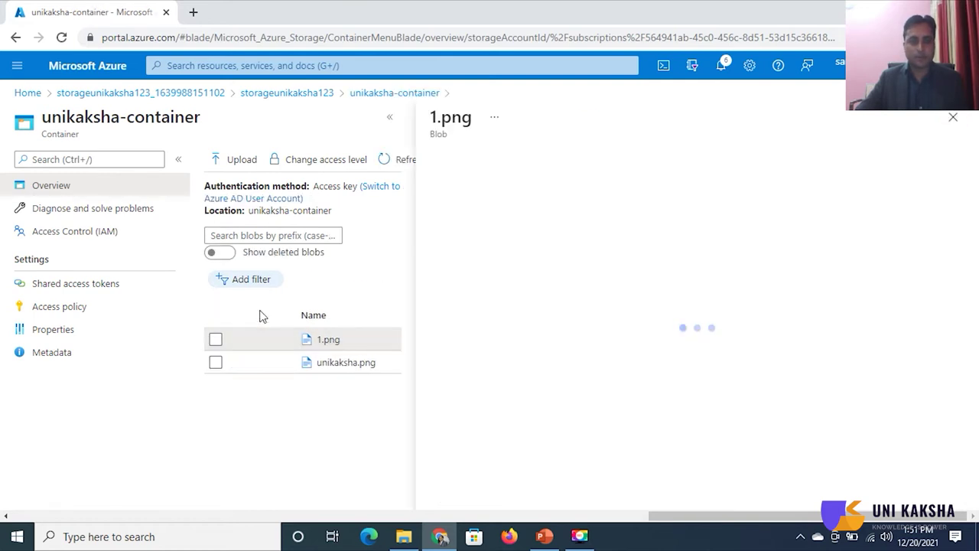
pyautogui.click(737, 241)
pyautogui.click(193, 13)
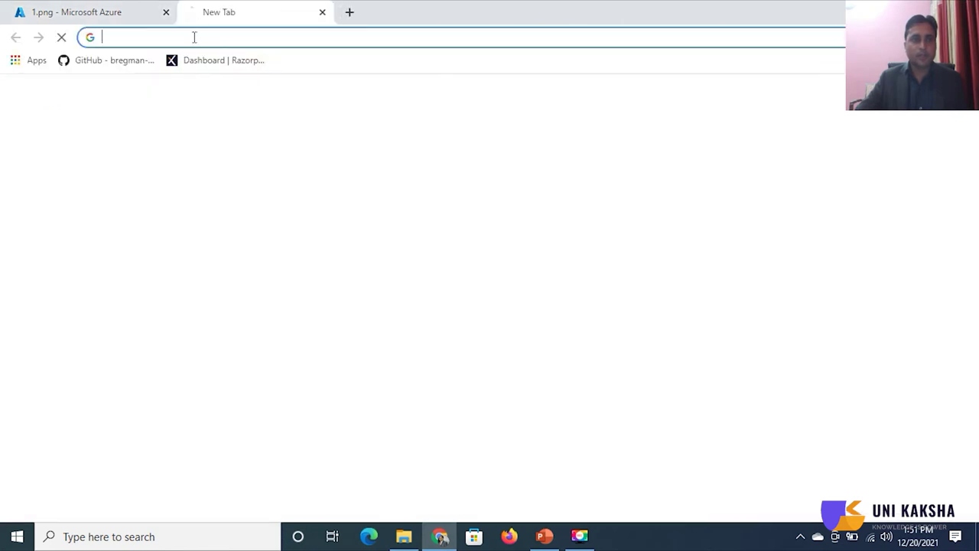
pyautogui.rightClick(212, 35)
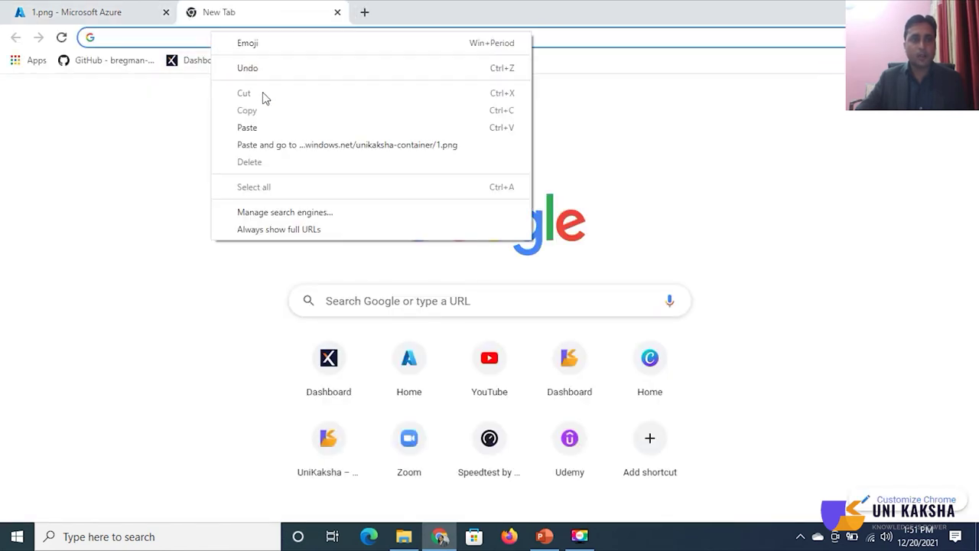
pyautogui.click(260, 146)
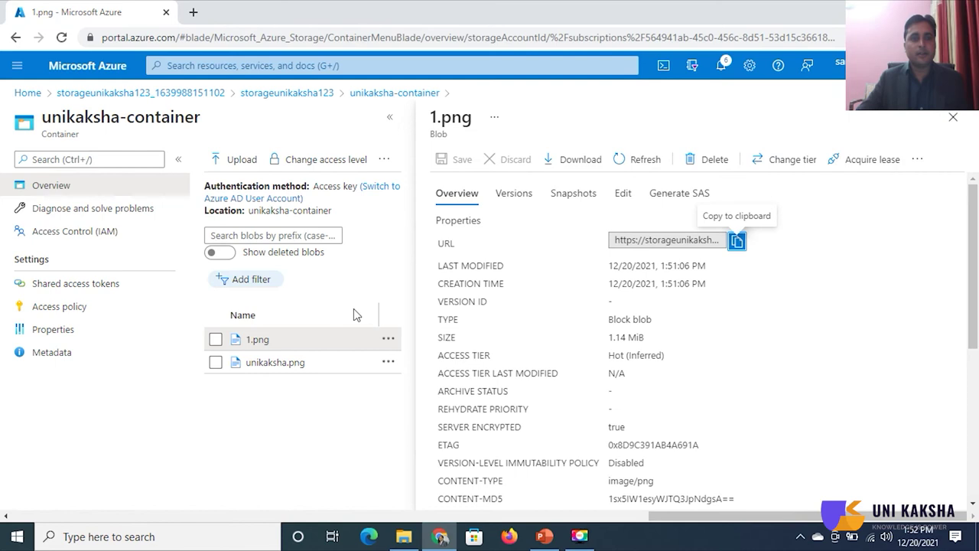
pyautogui.click(953, 117)
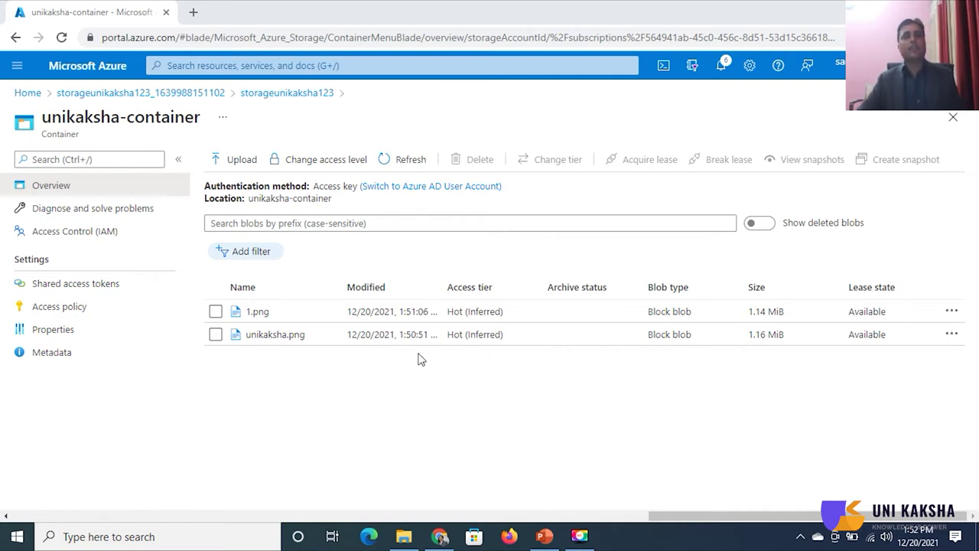
# - Launch VMware Workstation Pro from Windows search by typing vm
pyautogui.click(173, 538)
pyautogui.write('vm')
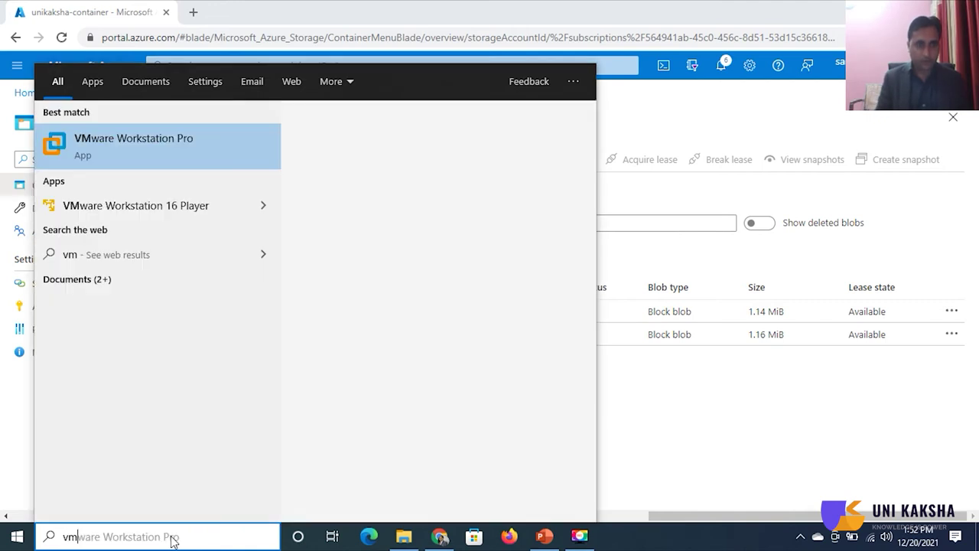
pyautogui.click(145, 137)
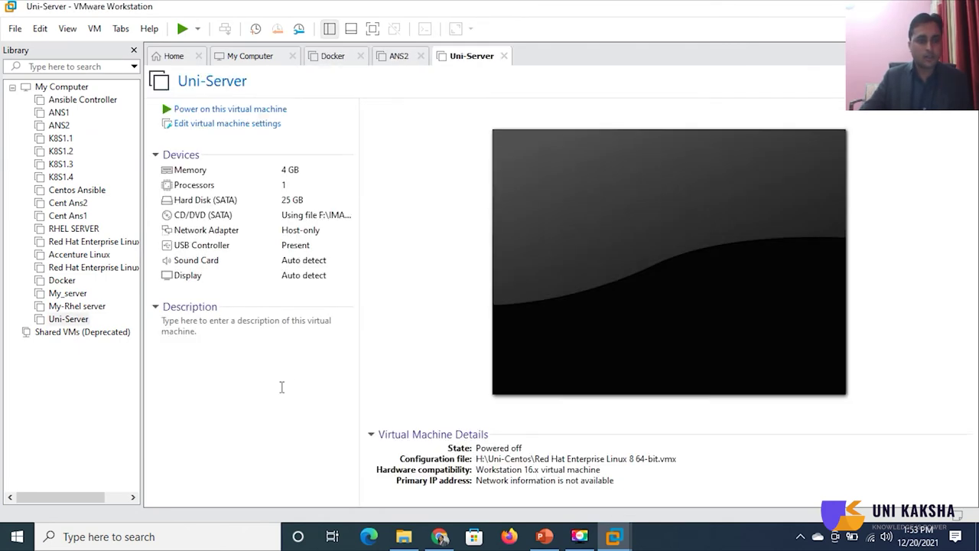
# - Power on the Uni-Server virtual machine and boot its default CentOS Linux entry
pyautogui.click(67, 323)
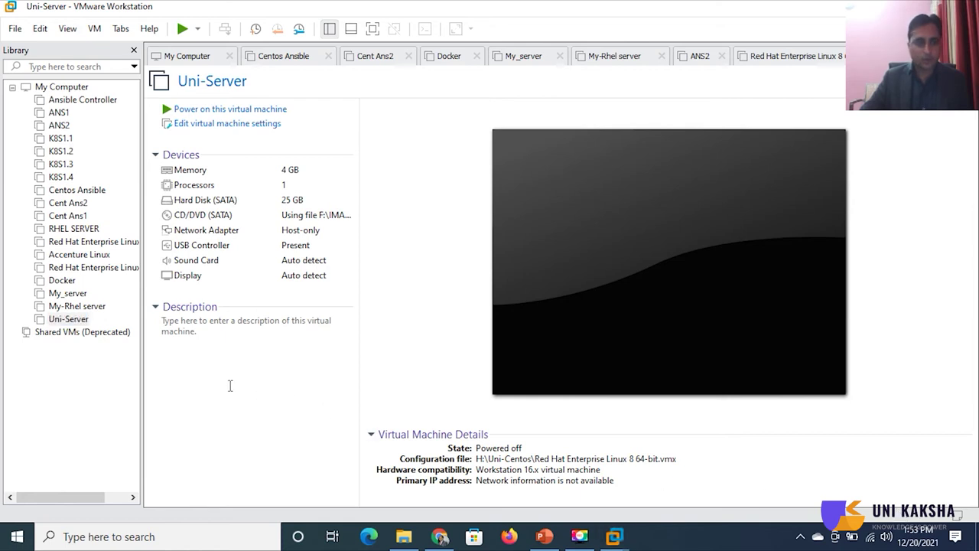
pyautogui.click(62, 321)
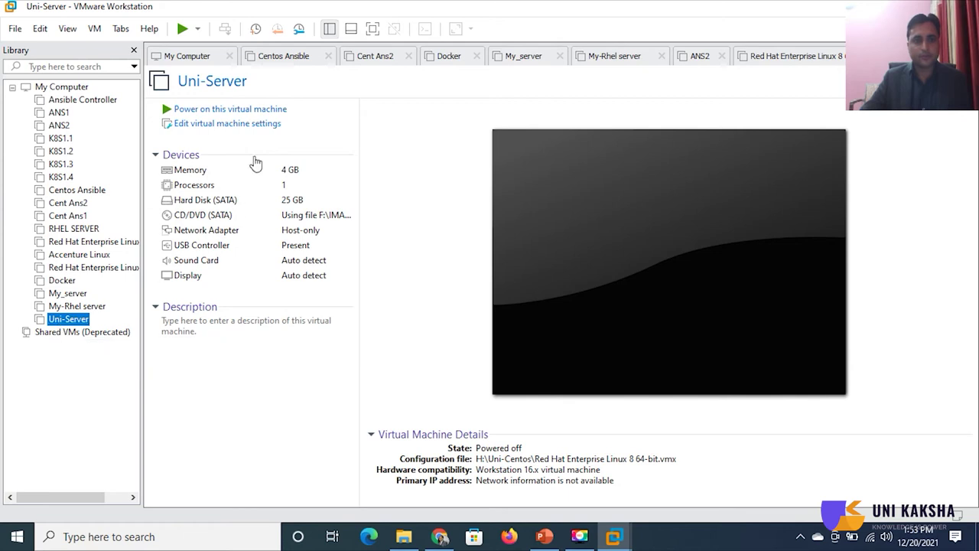
pyautogui.click(266, 111)
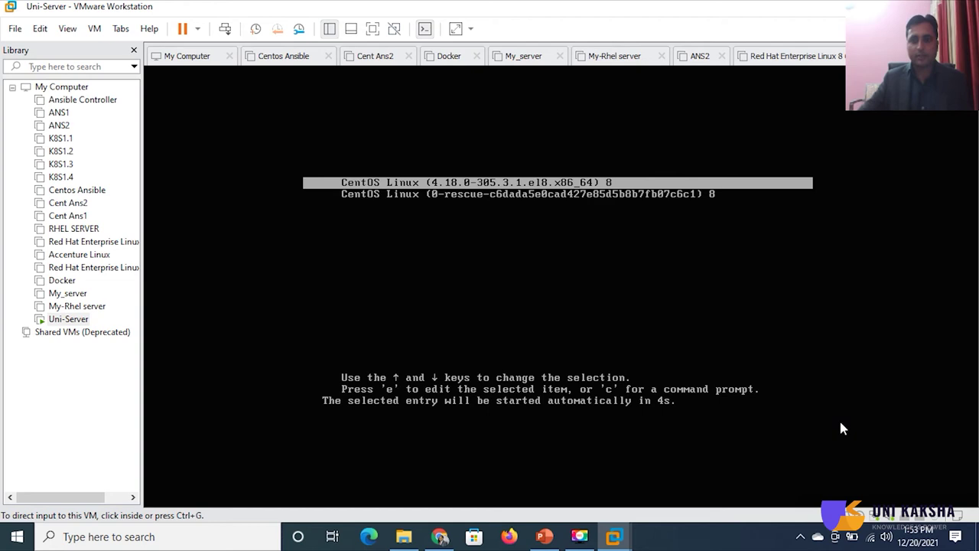
pyautogui.click(763, 356)
pyautogui.press('Return')
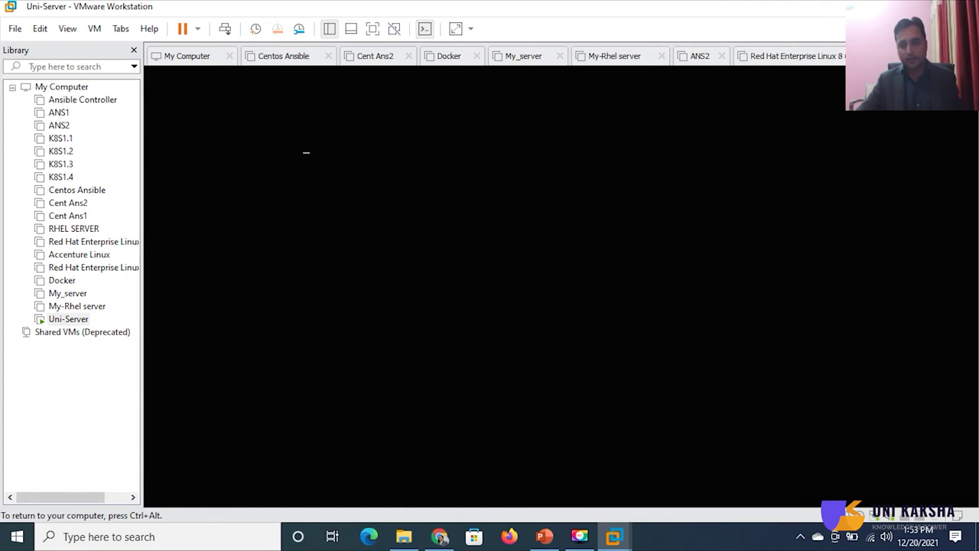
pyautogui.hotkey('ctrl', 'alt')
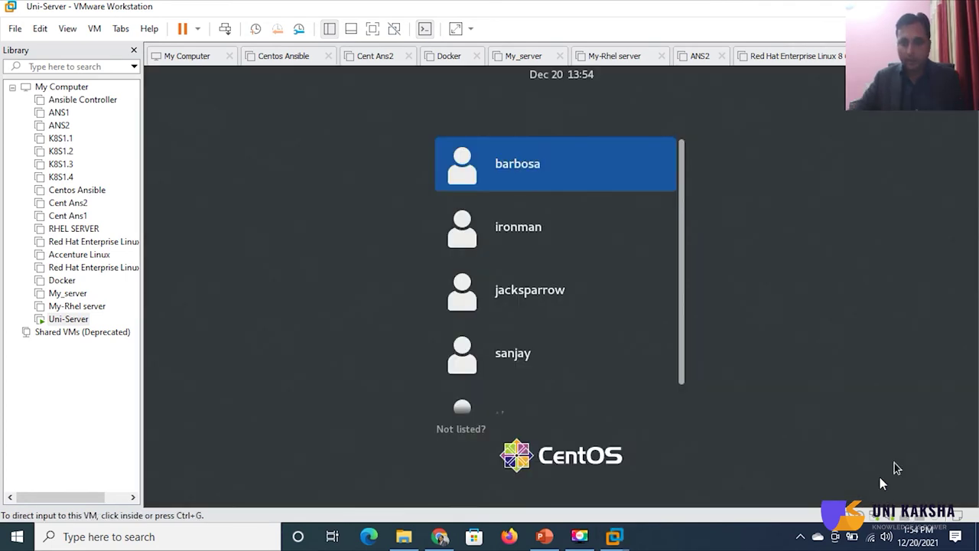
# - Sign in to CentOS as root through 'Not listed?' with the account password
pyautogui.click(806, 380)
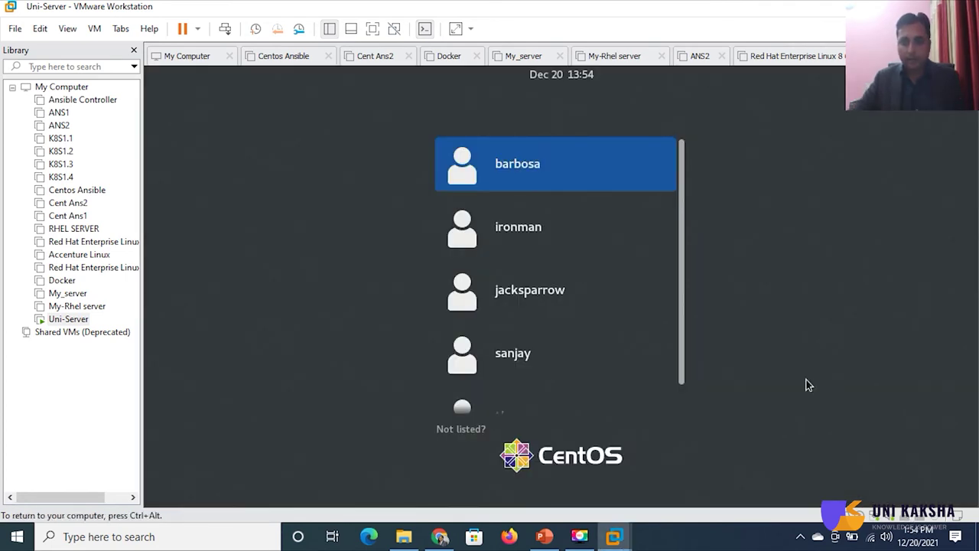
pyautogui.scroll(-2, 540, 398)
pyautogui.click(473, 433)
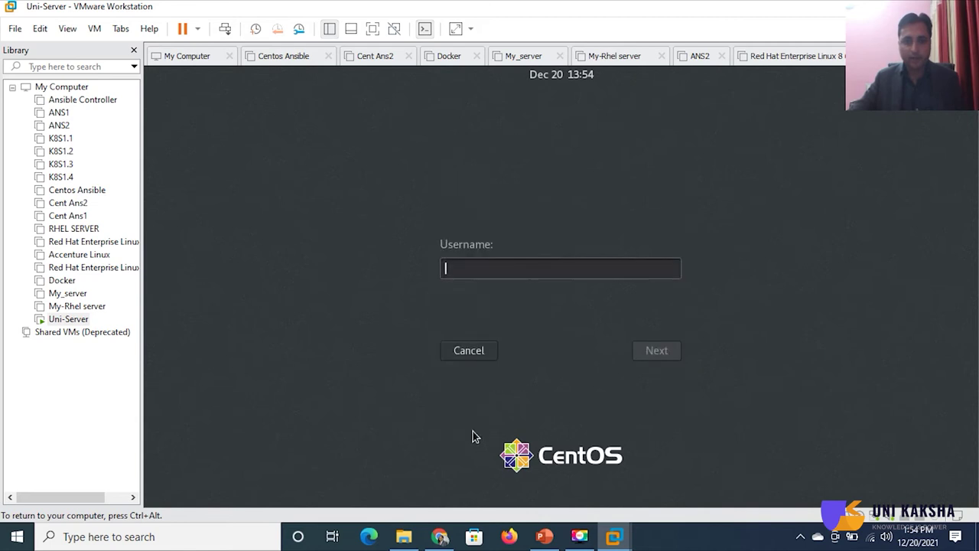
pyautogui.write('root')
pyautogui.press('Return')
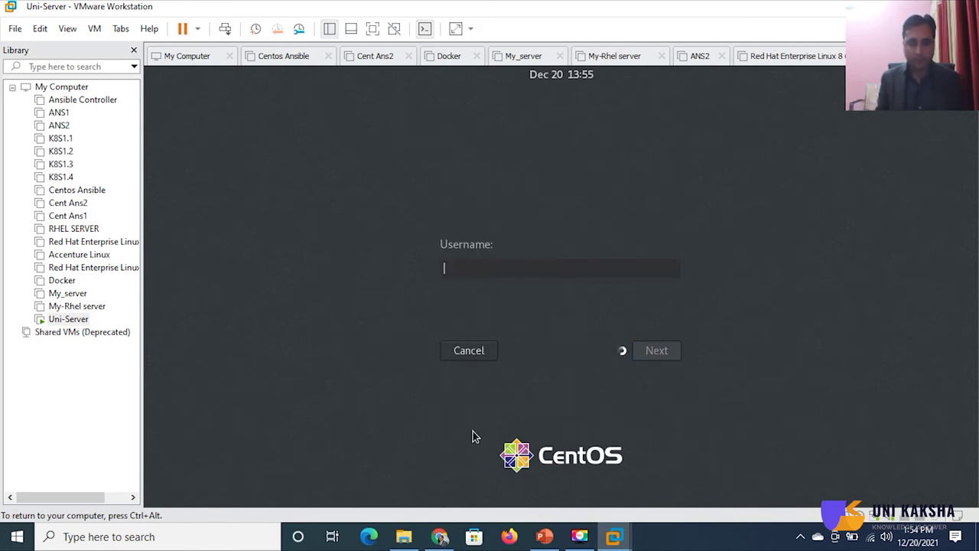
pyautogui.write('*******')
pyautogui.press('Return')
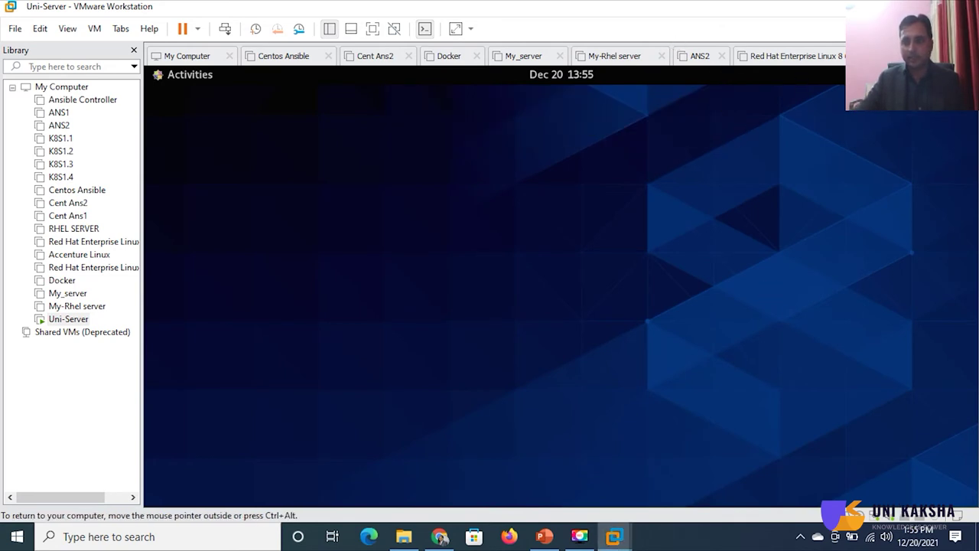
# - Connect the guest's wired network, then open the Uni-Server virtual machine settings
pyautogui.click(945, 74)
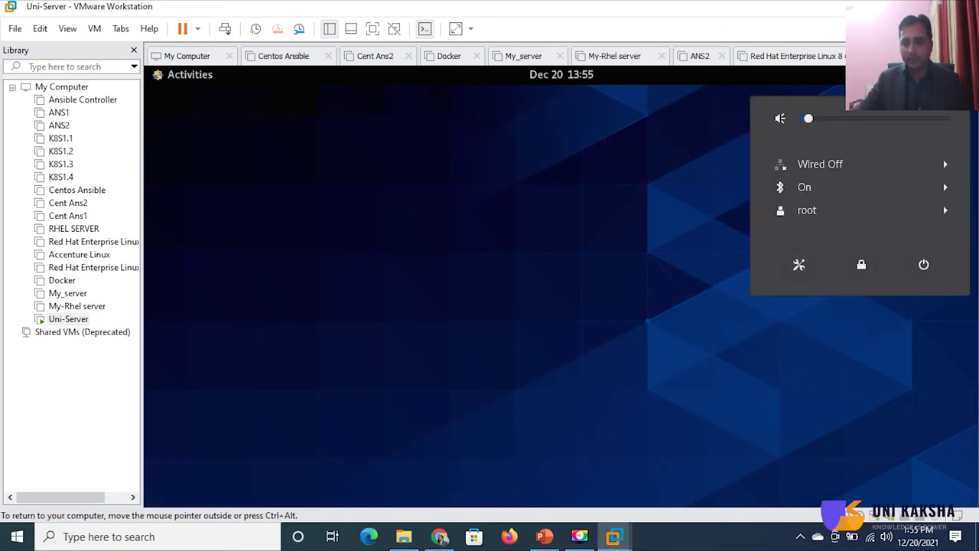
pyautogui.click(832, 175)
pyautogui.click(831, 189)
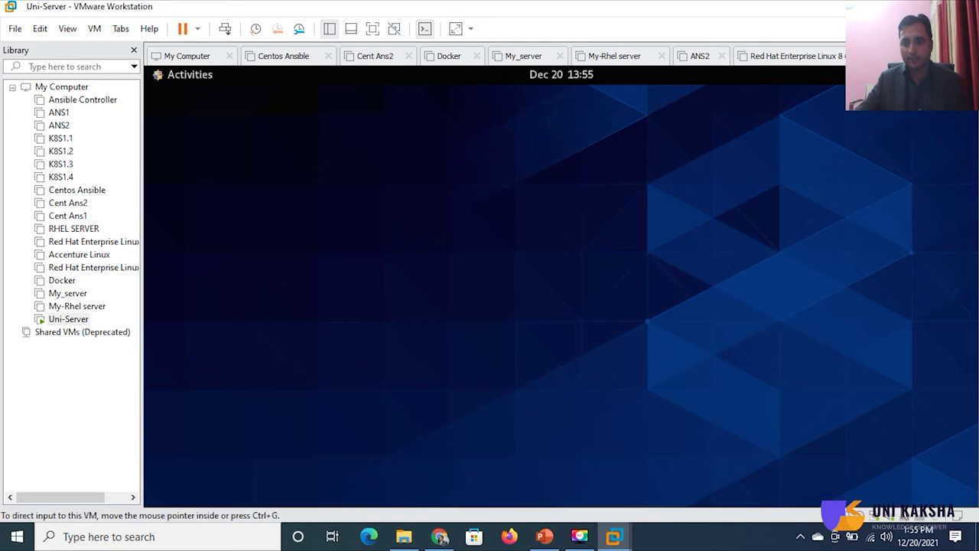
pyautogui.click(92, 30)
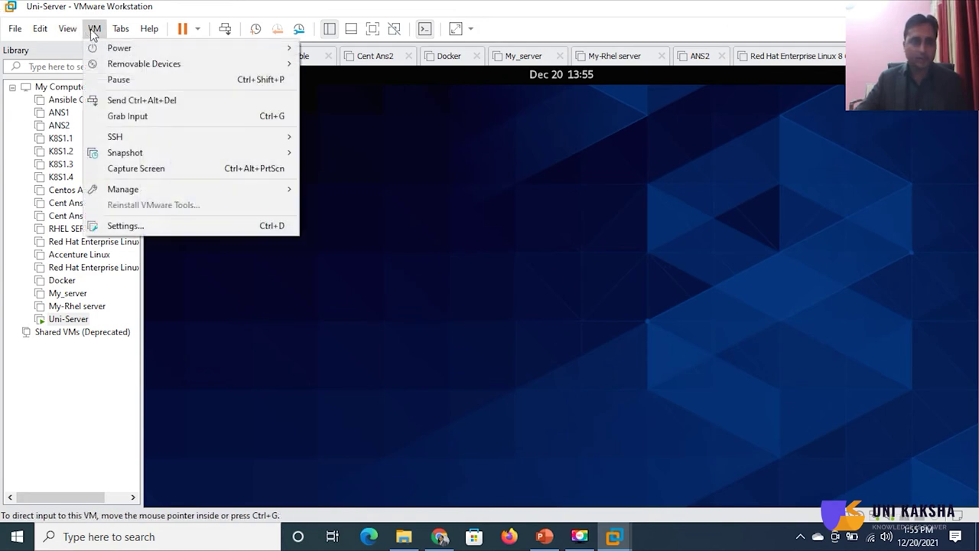
pyautogui.click(137, 230)
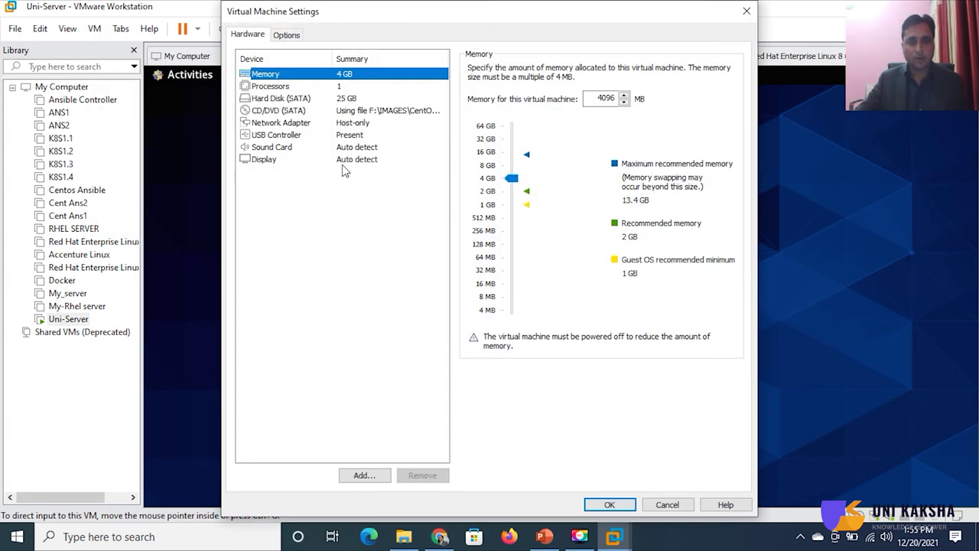
# - Check the Host-only adapter settings, close them, and turn the guest's wired connection off
pyautogui.click(331, 123)
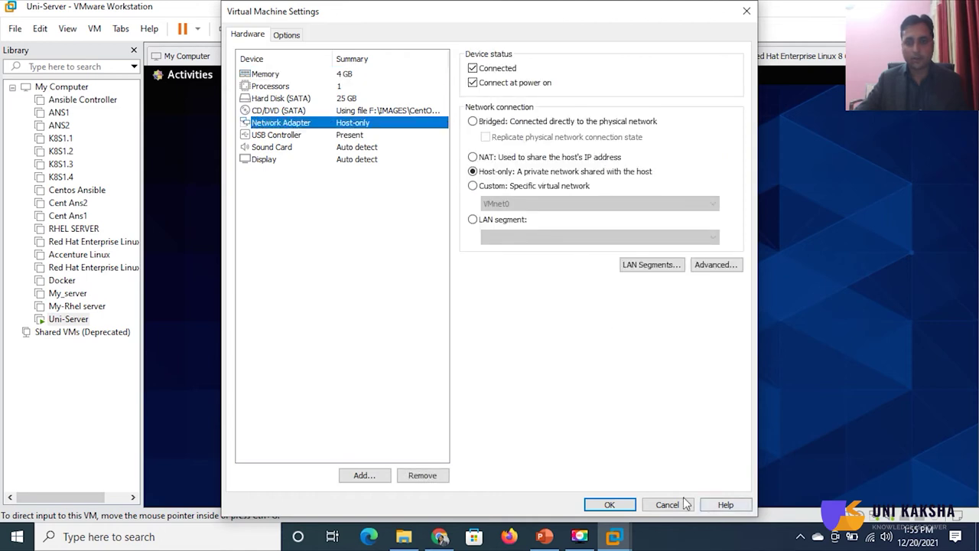
pyautogui.click(747, 11)
pyautogui.click(949, 74)
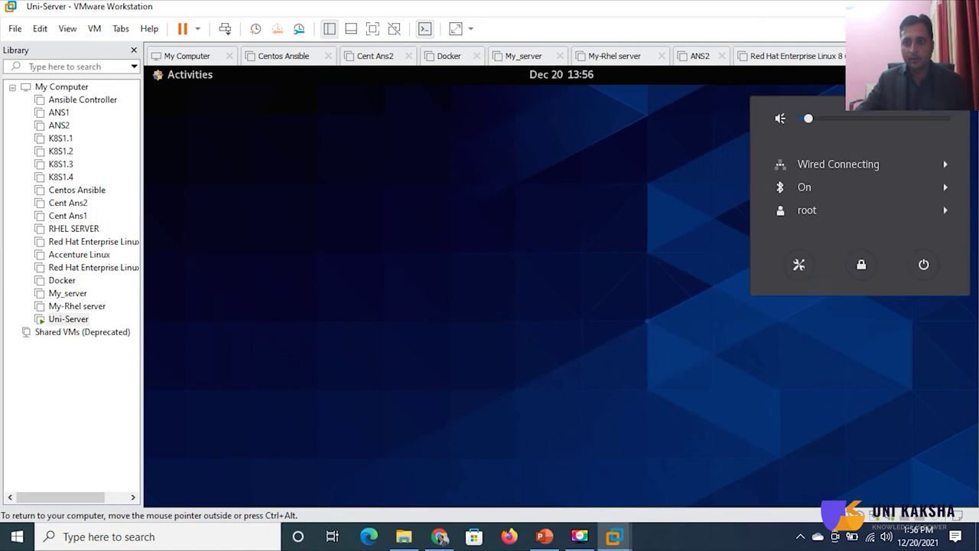
pyautogui.click(825, 172)
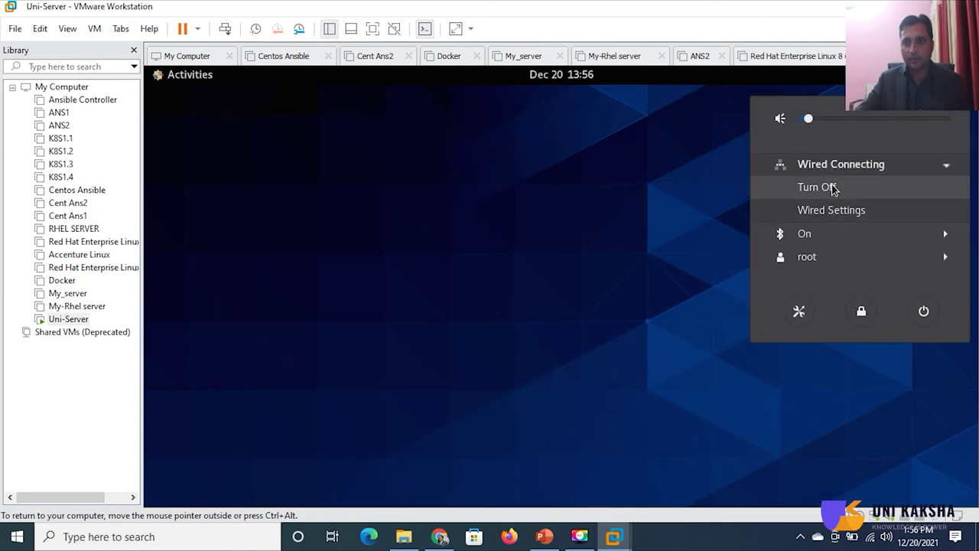
pyautogui.click(833, 189)
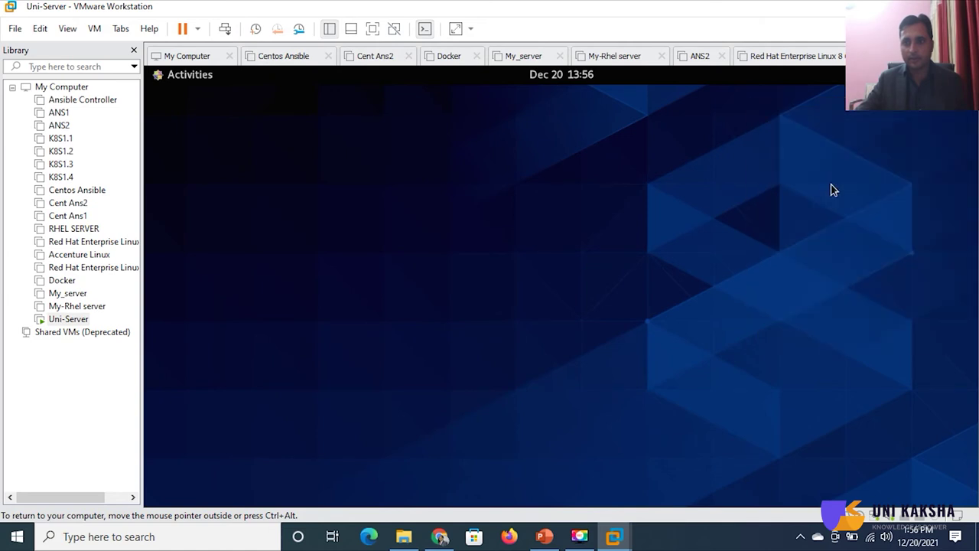
# - Add a second network adapter set to NAT in the Uni-Server VM settings
pyautogui.click(94, 28)
pyautogui.click(149, 225)
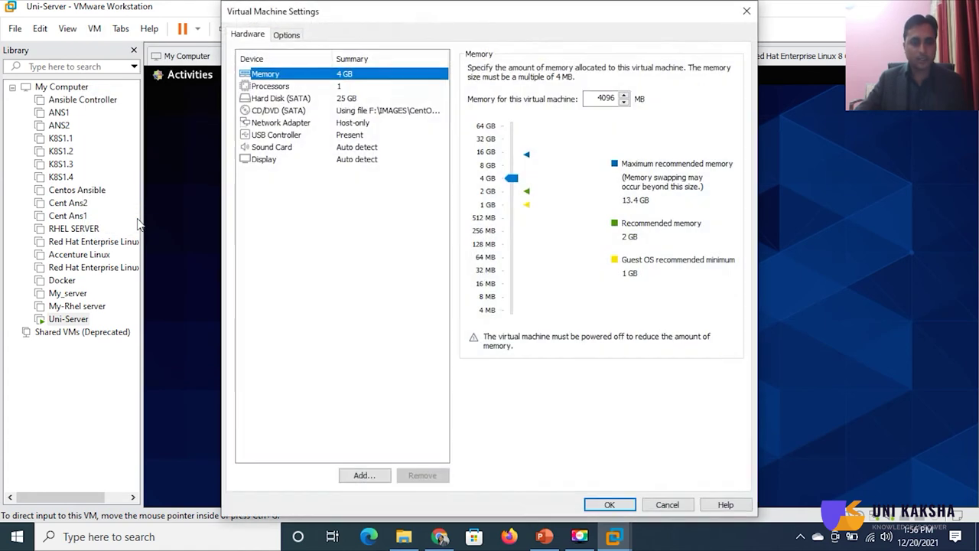
pyautogui.click(318, 125)
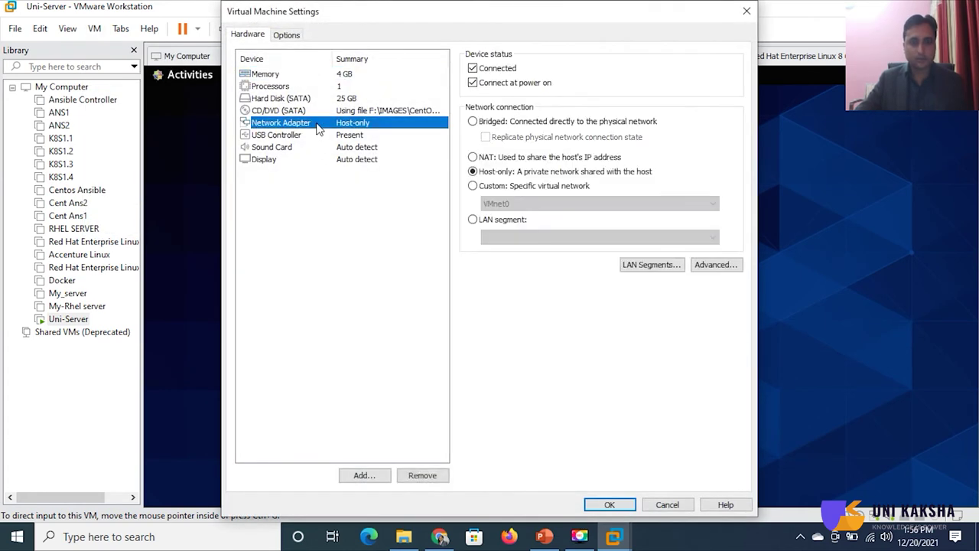
pyautogui.click(383, 477)
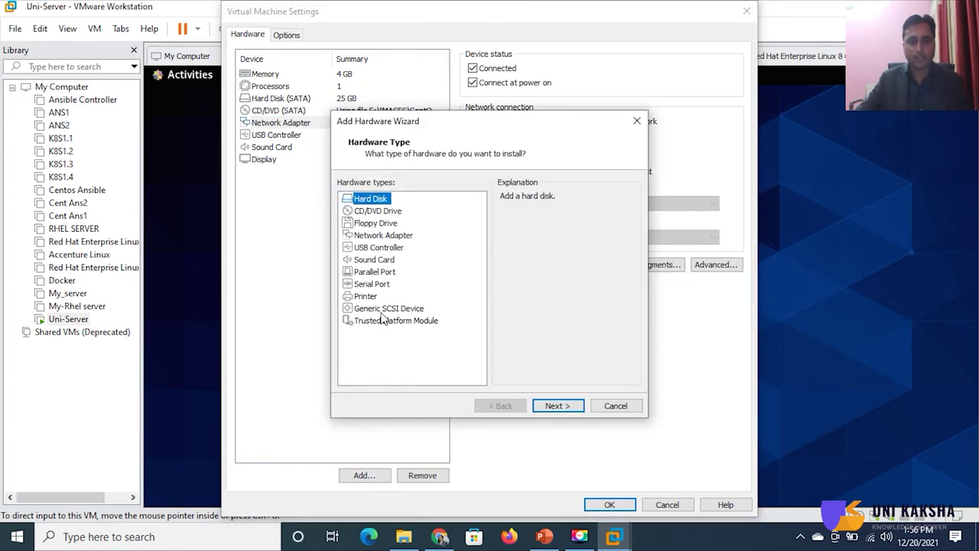
pyautogui.click(401, 235)
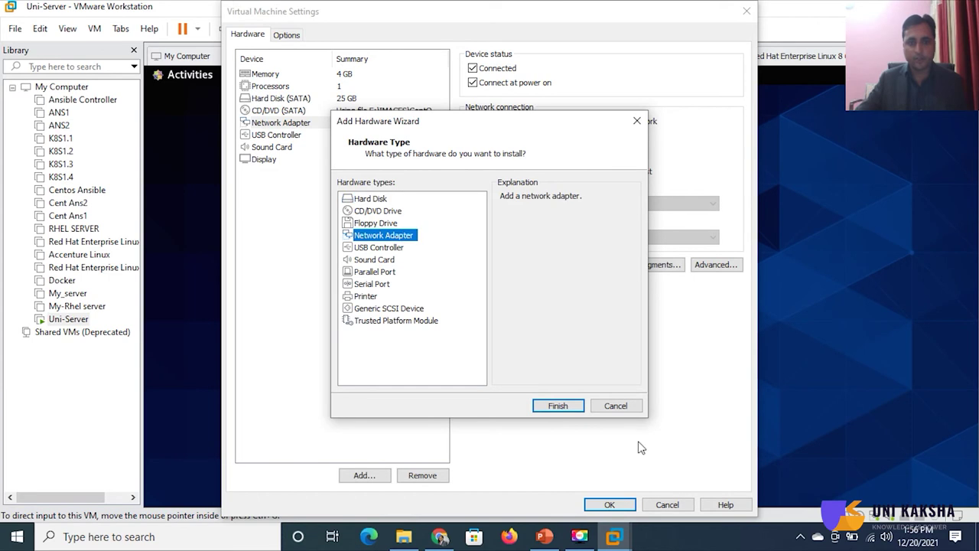
pyautogui.click(577, 410)
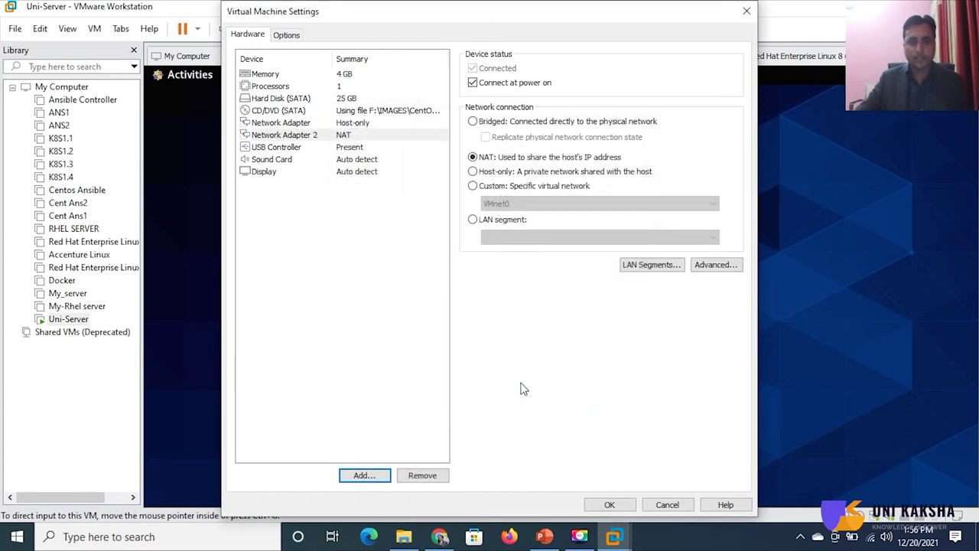
# - Save the NAT adapter to the VM and connect the guest's PCI Ethernet network
pyautogui.click(624, 508)
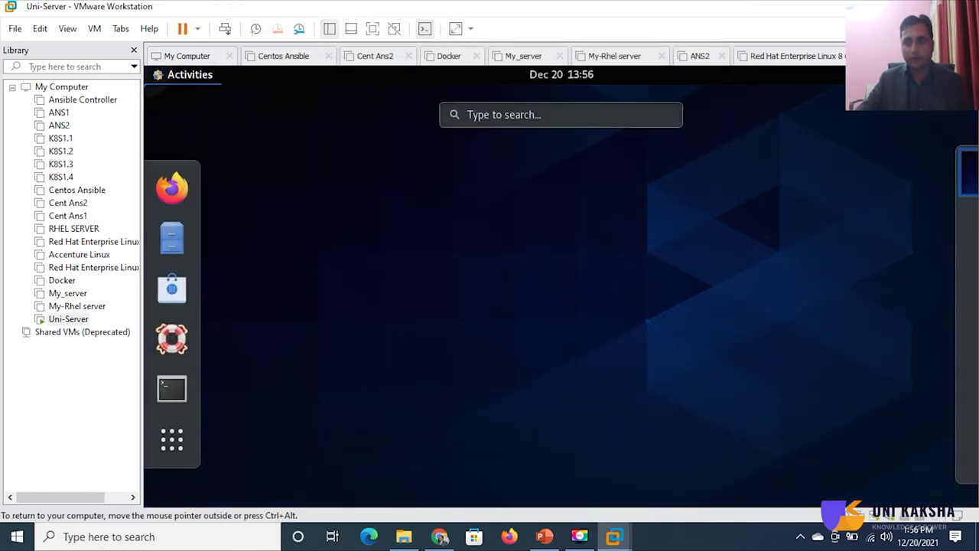
pyautogui.click(164, 75)
pyautogui.press('Escape')
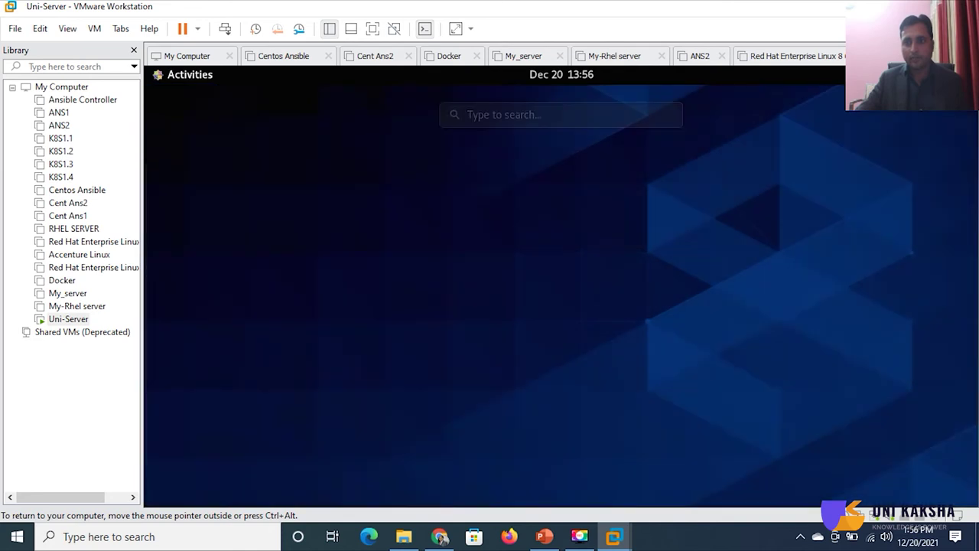
pyautogui.click(949, 74)
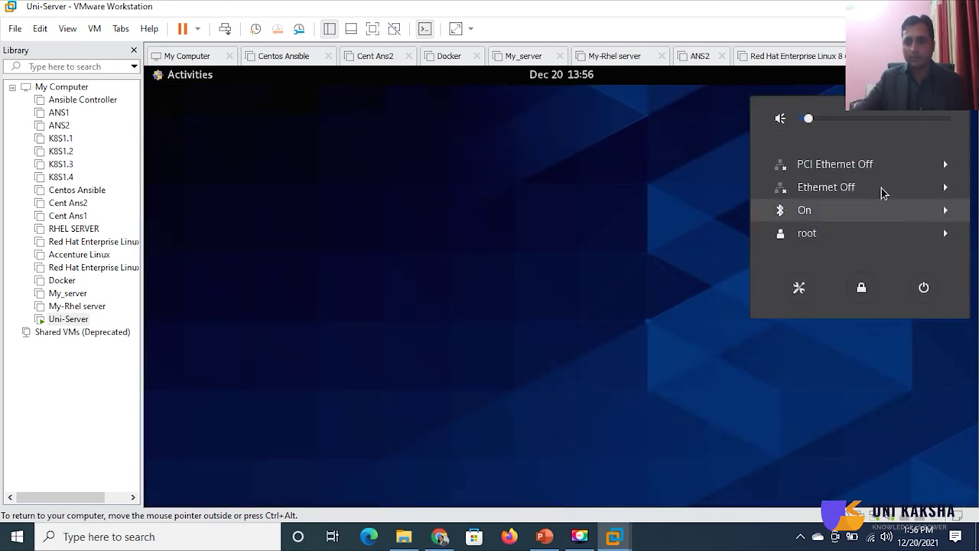
pyautogui.click(880, 164)
pyautogui.click(817, 188)
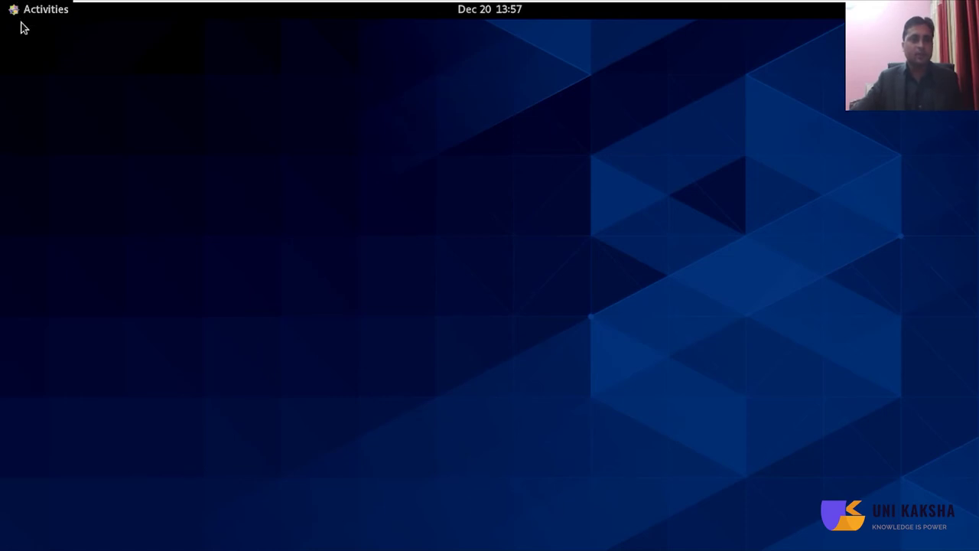
# - Open a terminal with enlarged text and run dig google.com to check DNS
pyautogui.rightClick(245, 150)
pyautogui.click(194, 135)
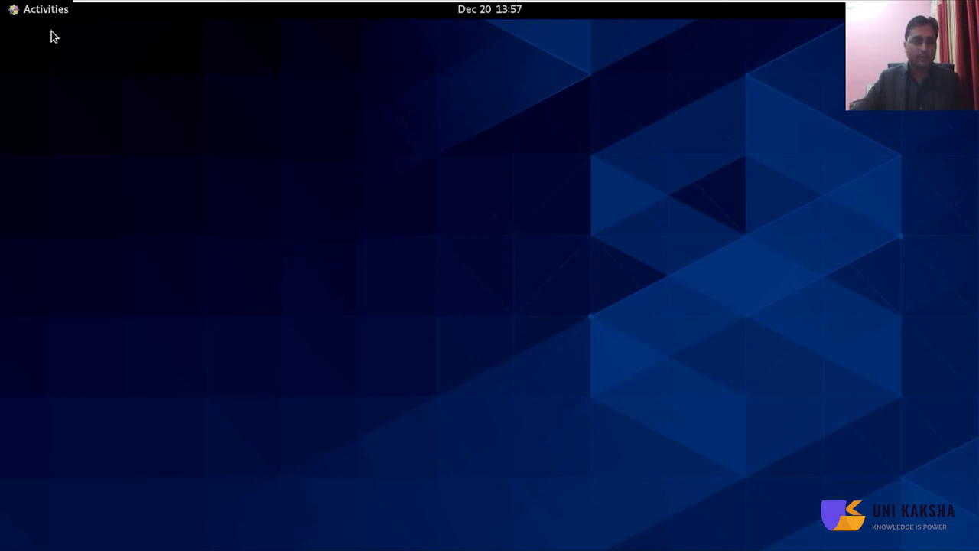
pyautogui.click(46, 11)
pyautogui.click(35, 399)
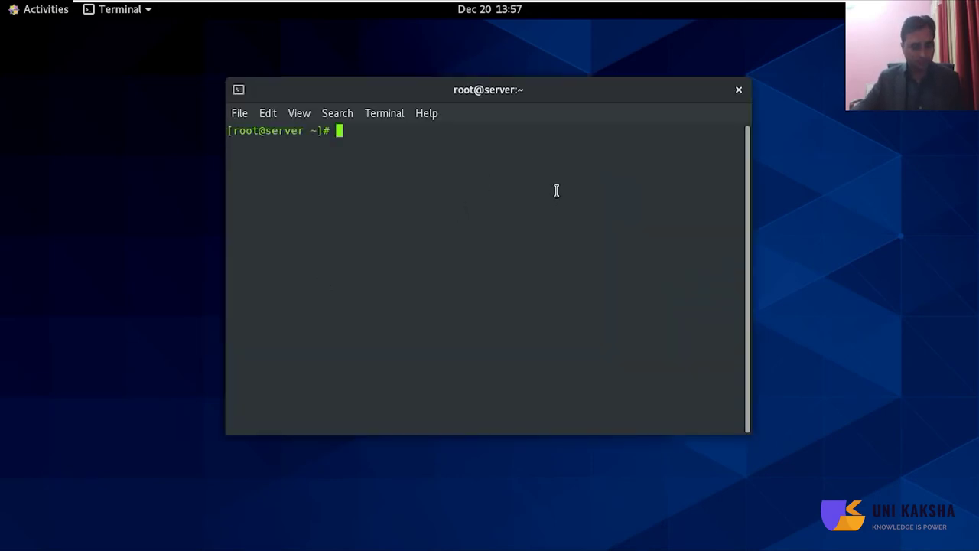
pyautogui.hotkey('ctrl', '+')
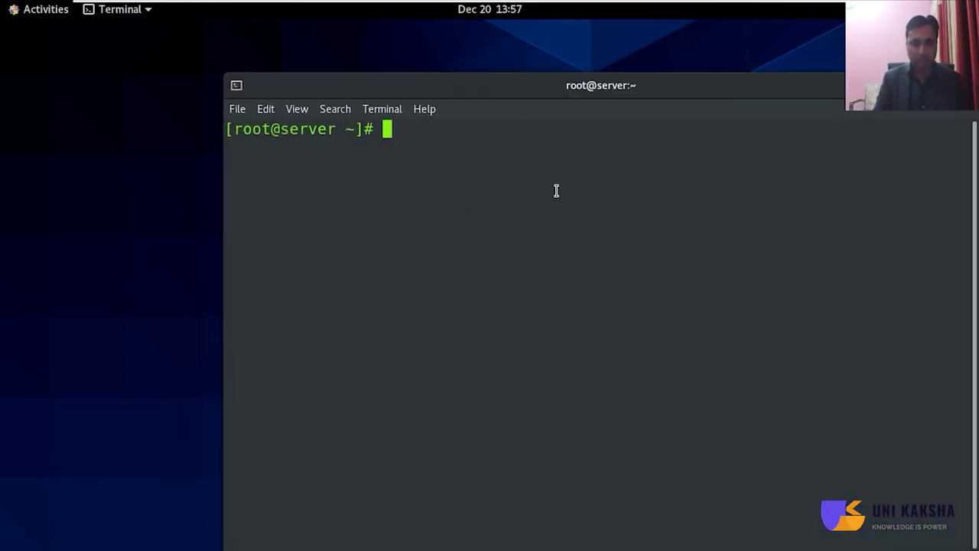
pyautogui.write('dig ')
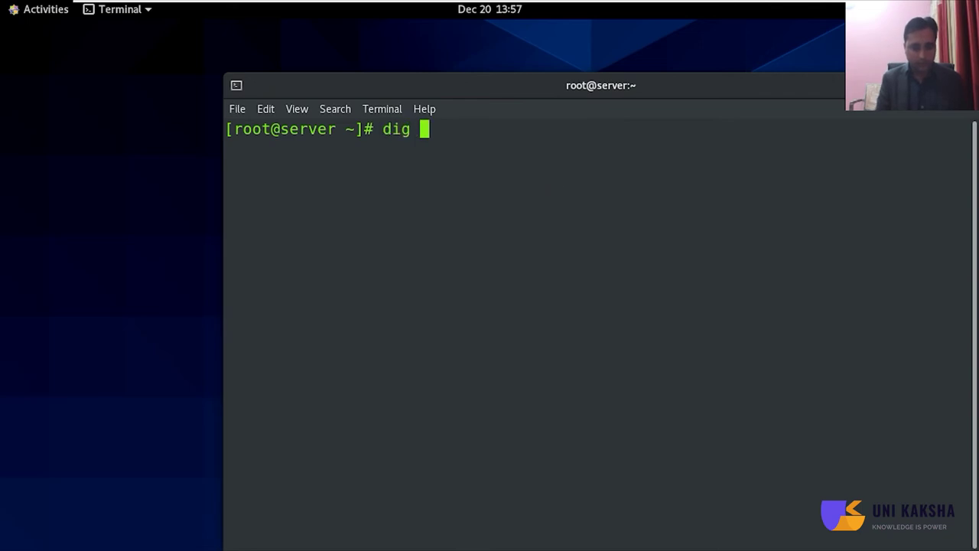
pyautogui.write('google.com')
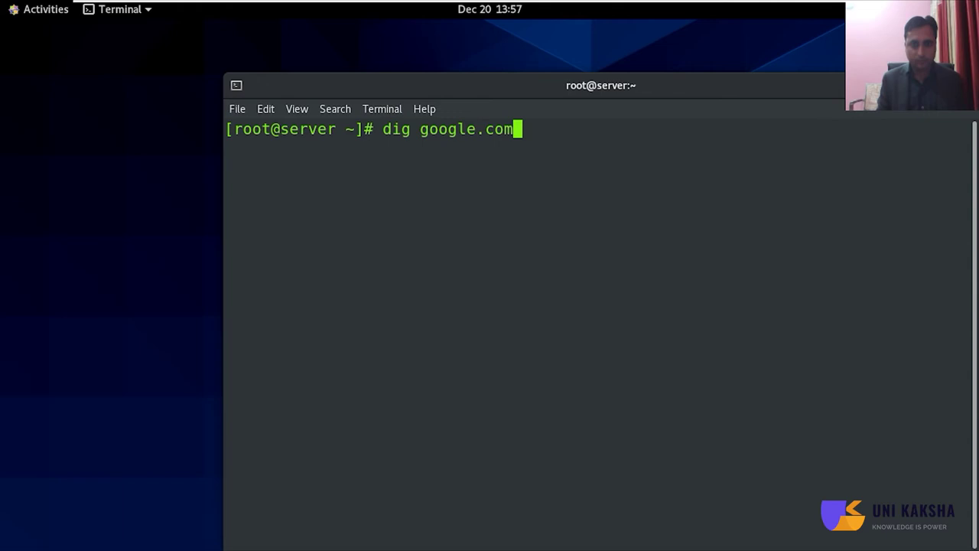
pyautogui.press('Return')
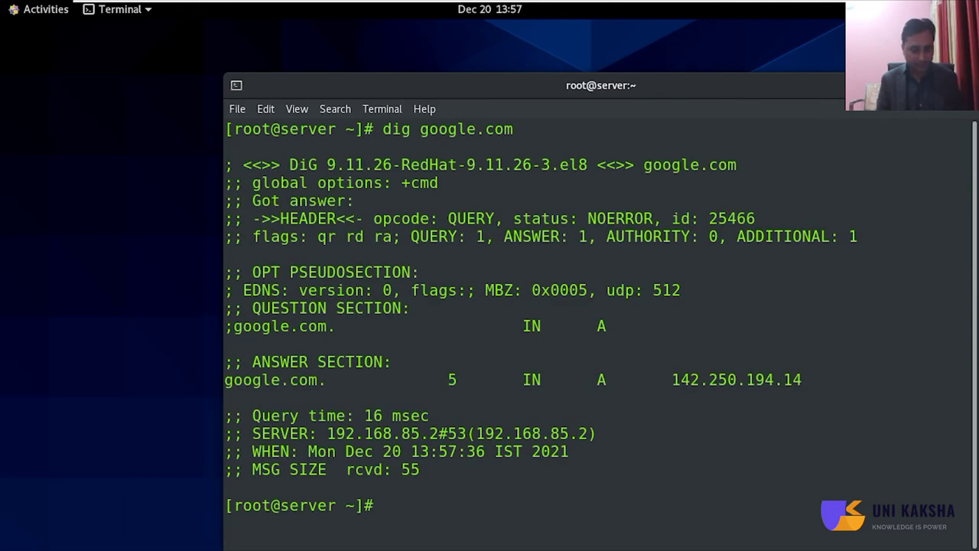
# - Ping google.com until 7 packets return with 0% loss, then clear the screen and type df -hT
pyautogui.hotkey('ctrl', 'l')
pyautogui.write('pi')
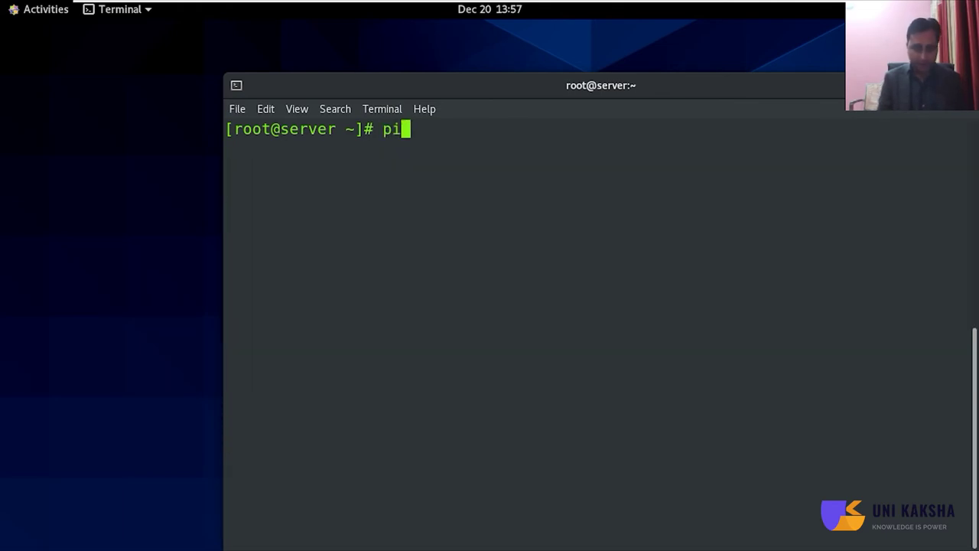
pyautogui.write('ng google.com')
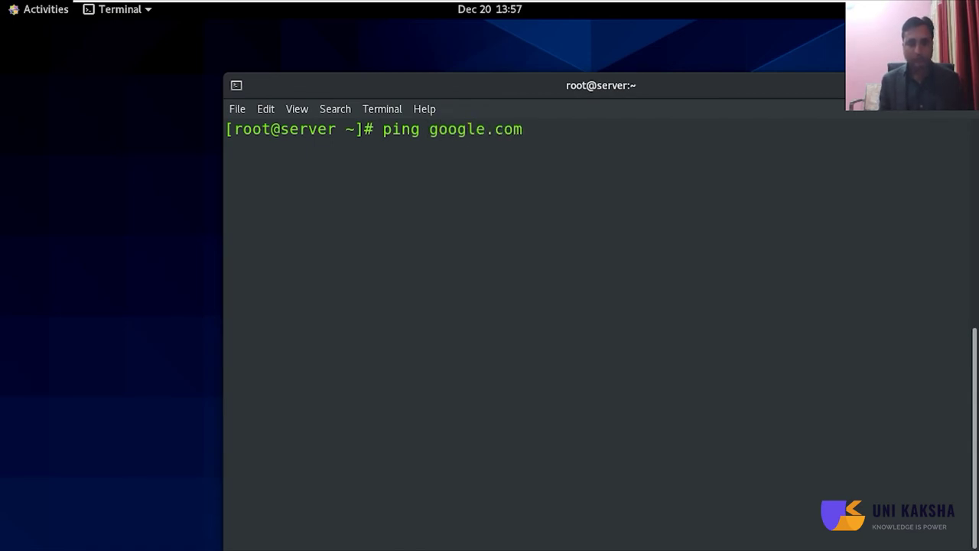
pyautogui.press('Return')
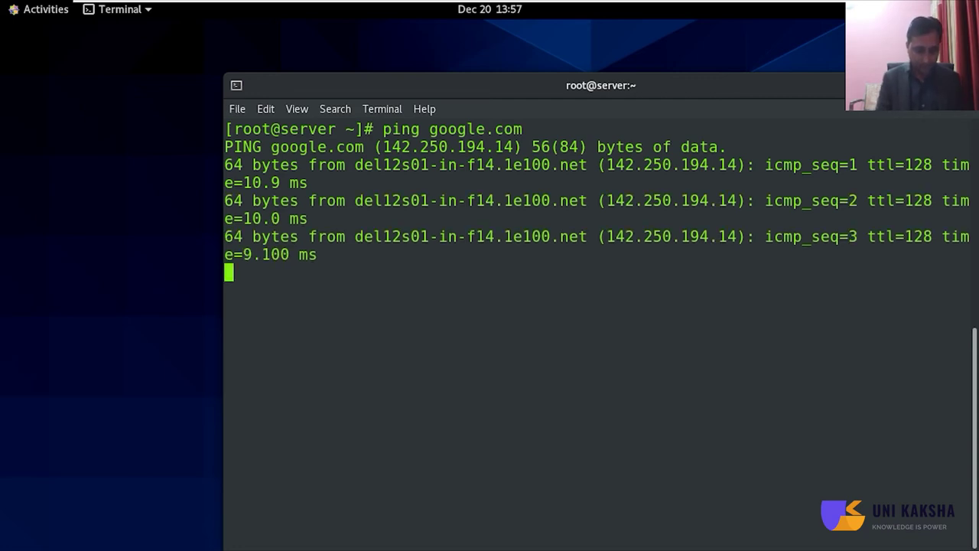
pyautogui.hotkey('ctrl', 'v')
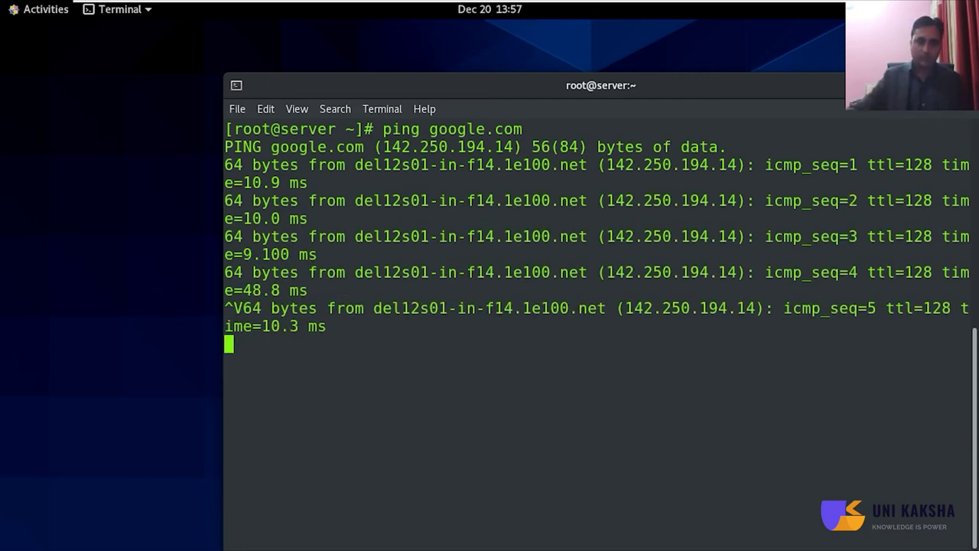
pyautogui.hotkey('ctrl', 'c')
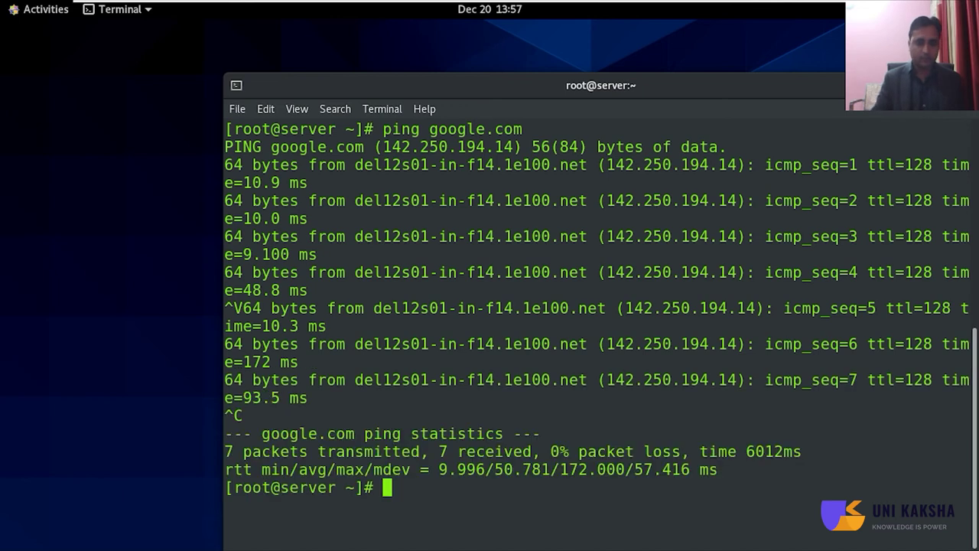
pyautogui.scroll(1, 635, 249)
pyautogui.moveTo(541, 85); pyautogui.dragTo(657, 53)
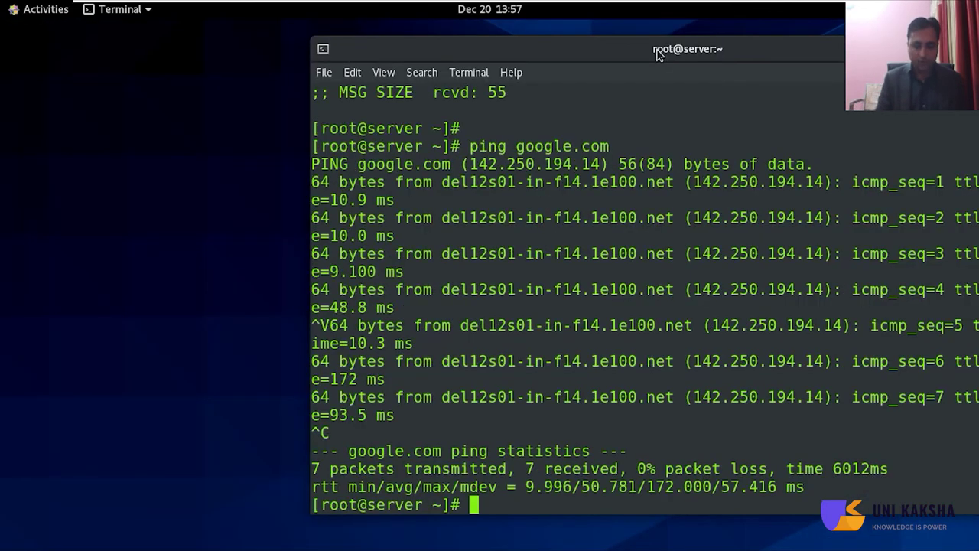
pyautogui.hotkey('ctrl', 'l')
pyautogui.write('df -')
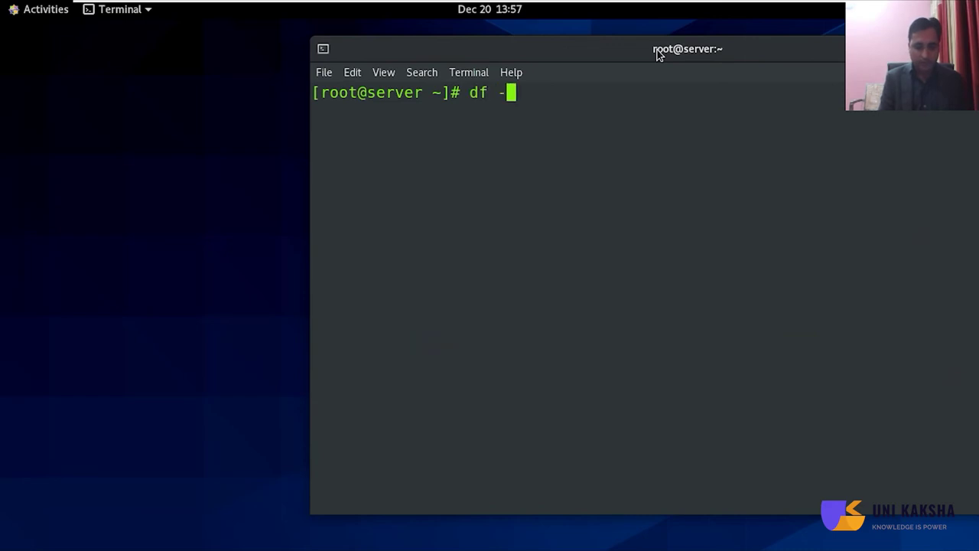
pyautogui.write('hT')
# - Run df -hT to list filesystems, then take the VM out of full-screen mode
pyautogui.press('Return')
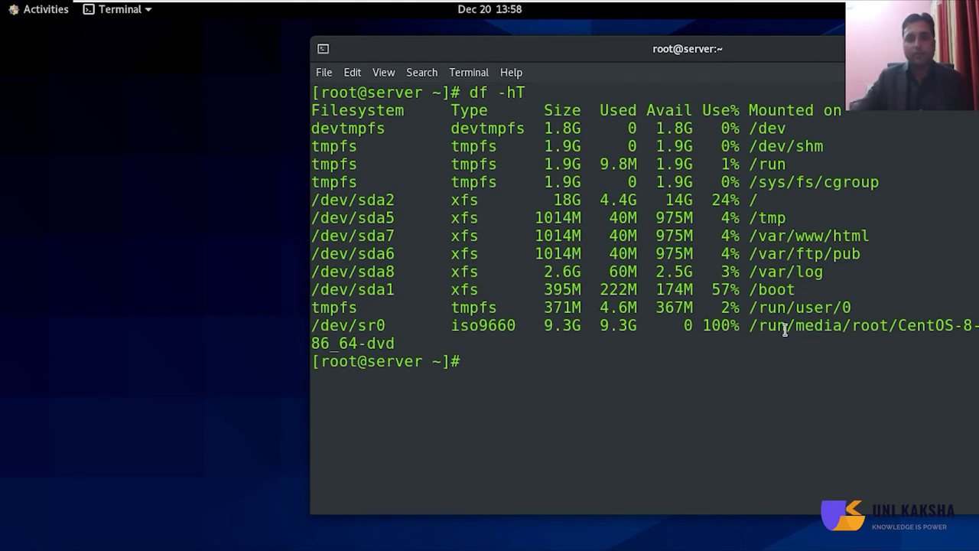
pyautogui.moveTo(718, 53); pyautogui.dragTo(543, 37)
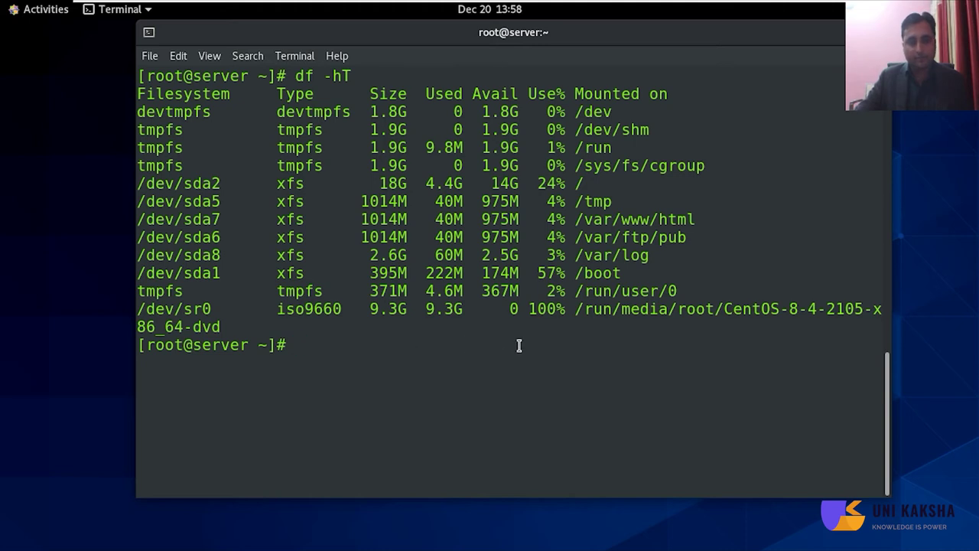
pyautogui.hotkey('ctrl', 'alt', 'Return')
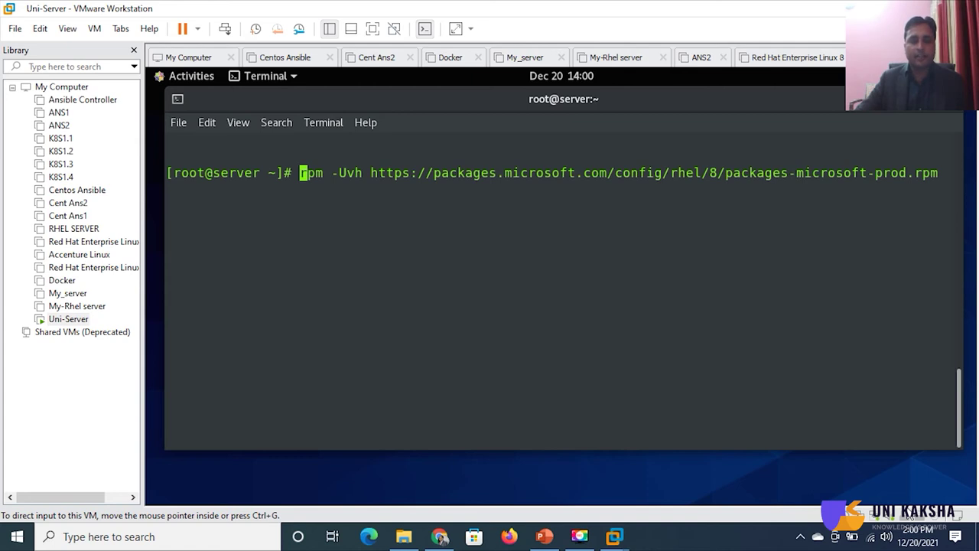
# - Install the packages-microsoft-prod.rpm repository and confirm packages-microsoft-com-prod appears in yum repolist
pyautogui.press('End')
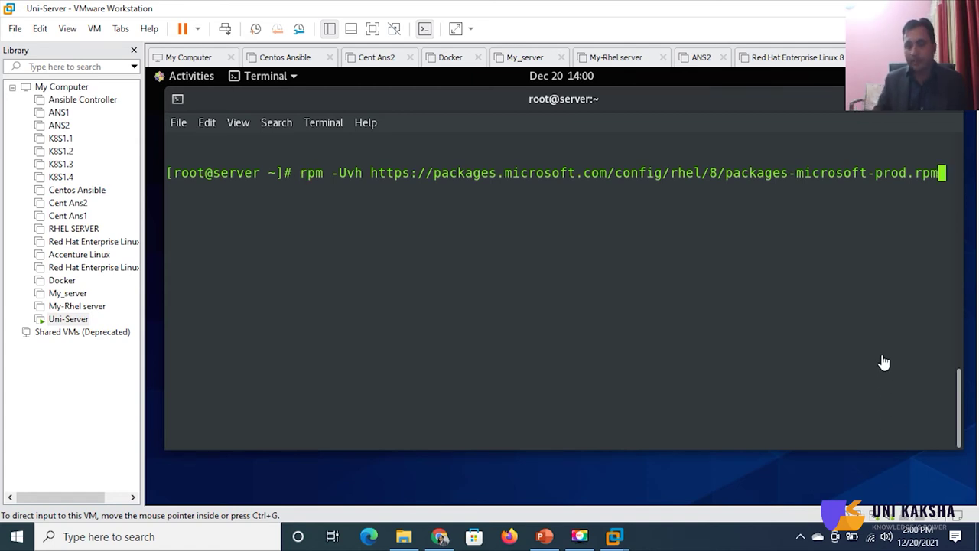
pyautogui.click(879, 326)
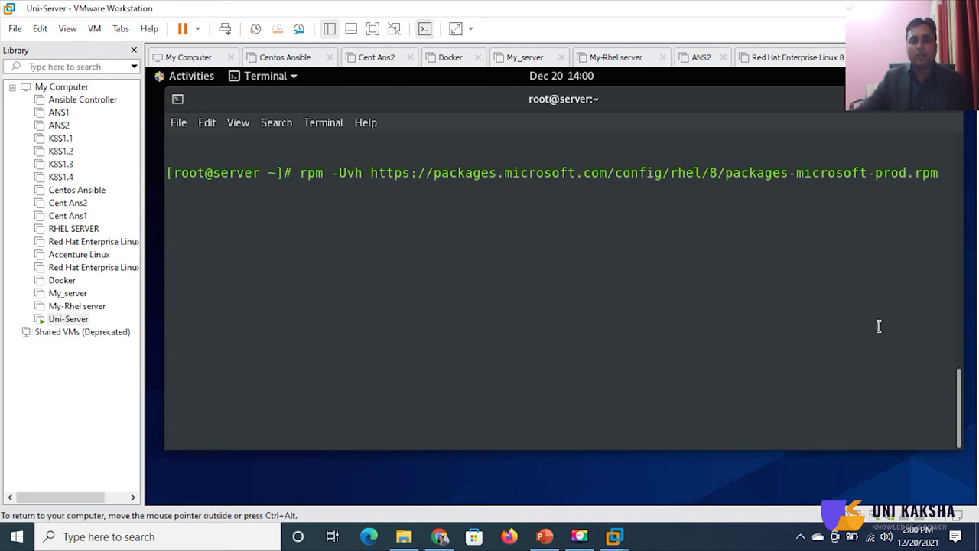
pyautogui.press('Return')
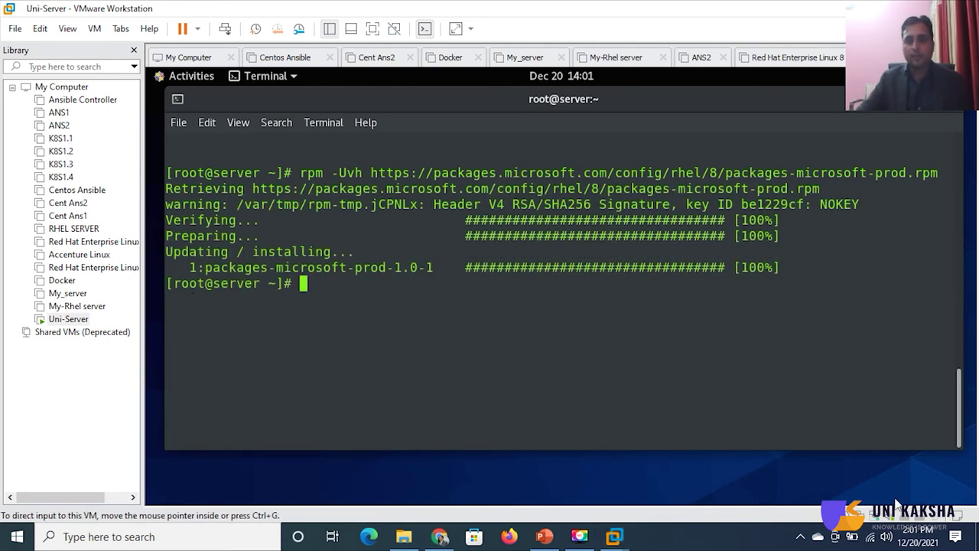
pyautogui.write('yum ')
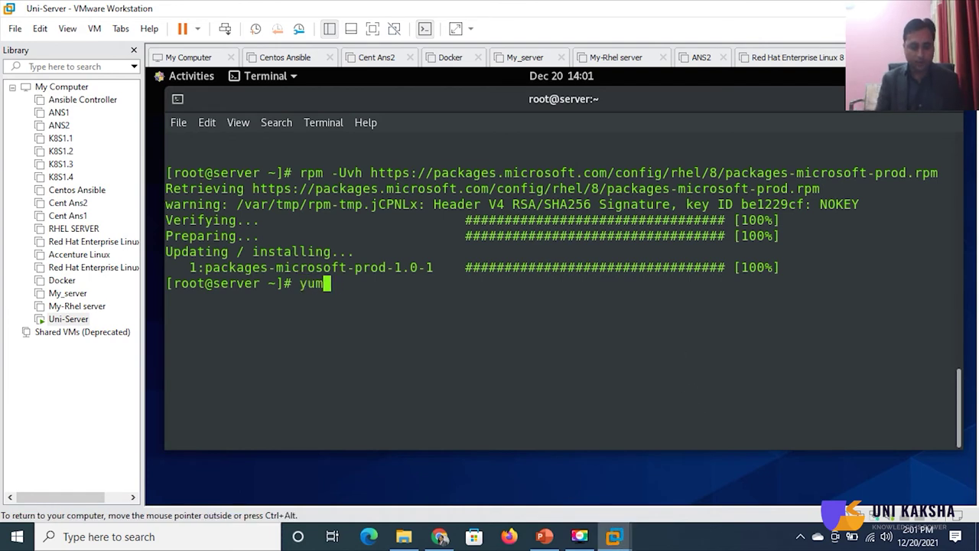
pyautogui.write('rep')
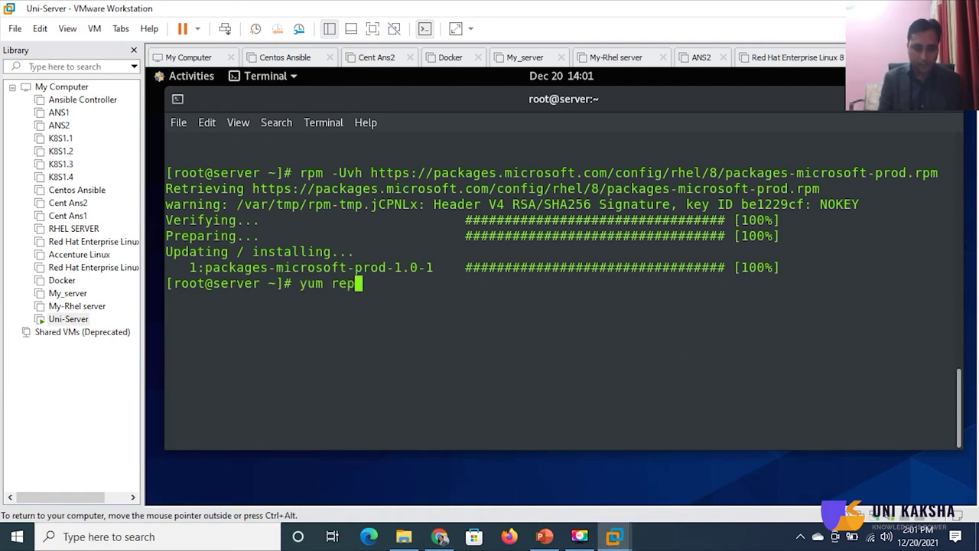
pyautogui.write('olist')
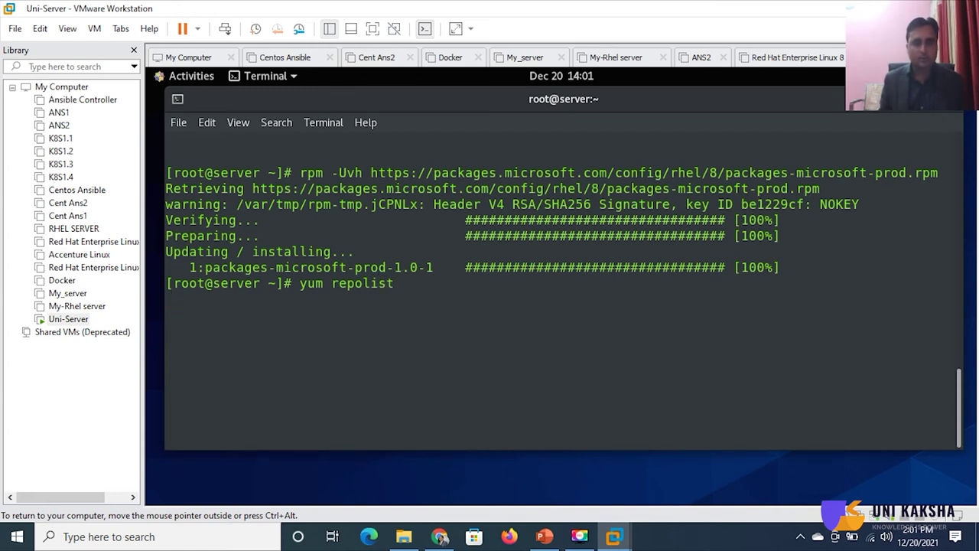
pyautogui.press('Return')
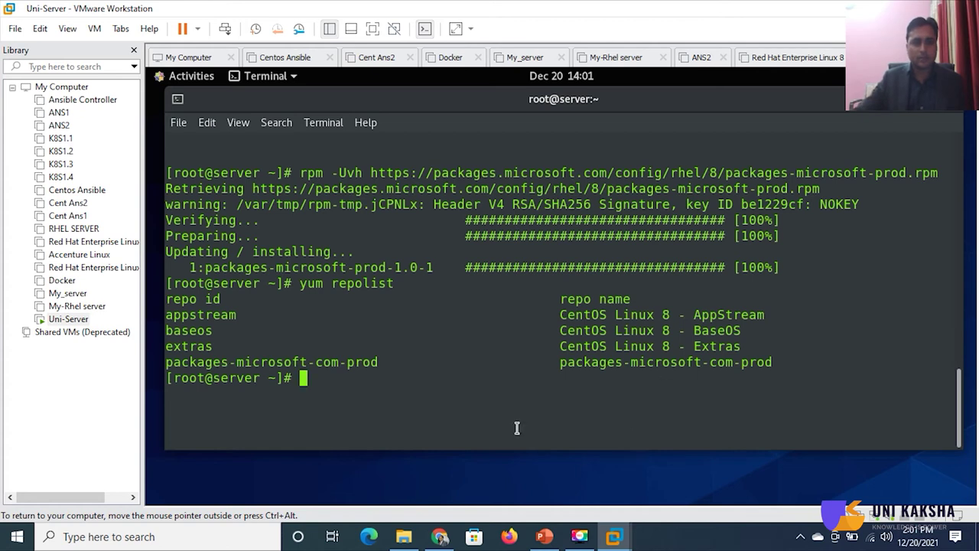
pyautogui.moveTo(245, 362); pyautogui.dragTo(401, 365)
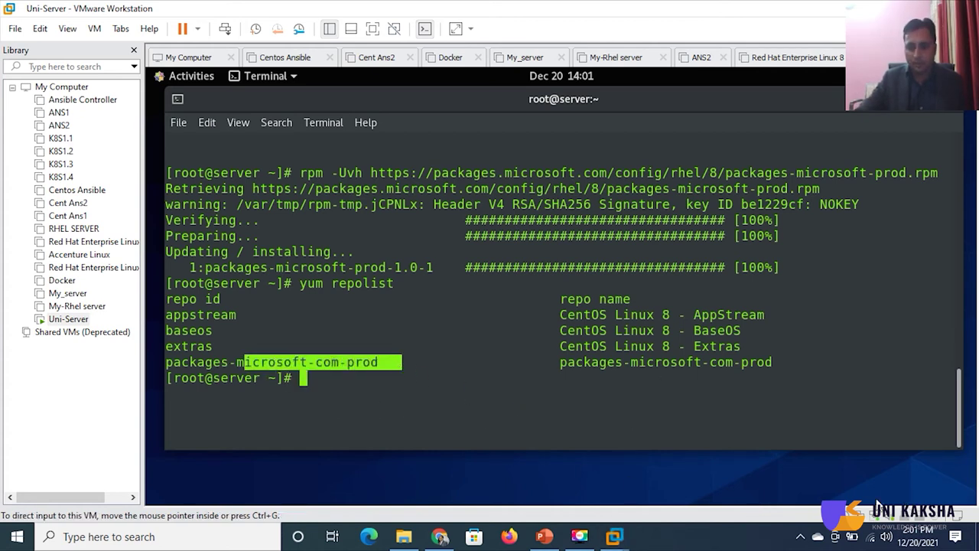
# - Start installing blobfuse with yum install blobfuse
pyautogui.click(456, 373)
pyautogui.write('yum install blo')
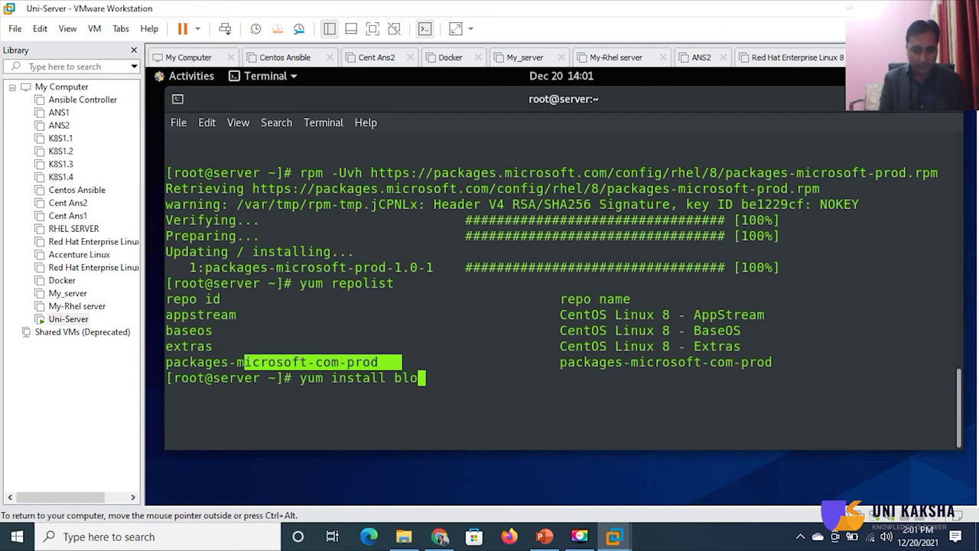
pyautogui.write('bfu')
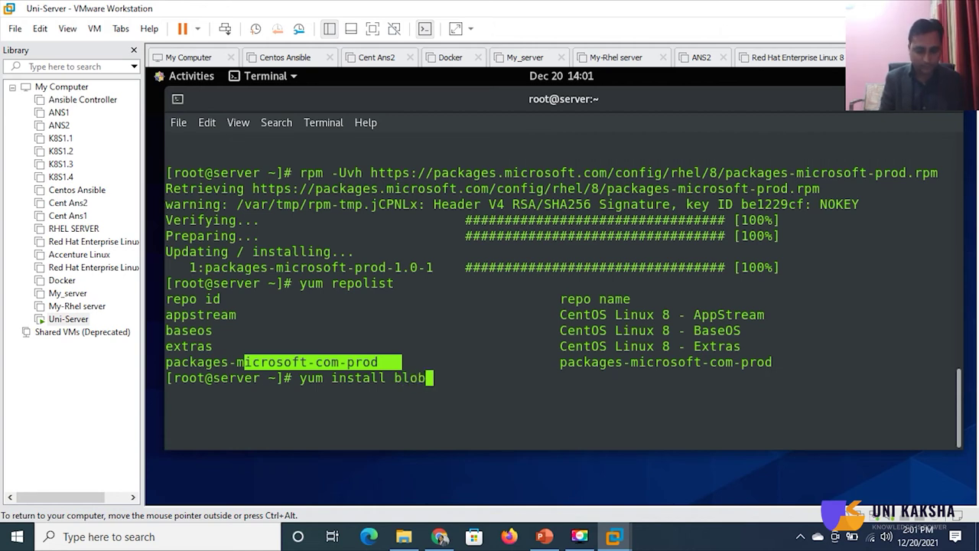
pyautogui.write('se')
pyautogui.press('Return')
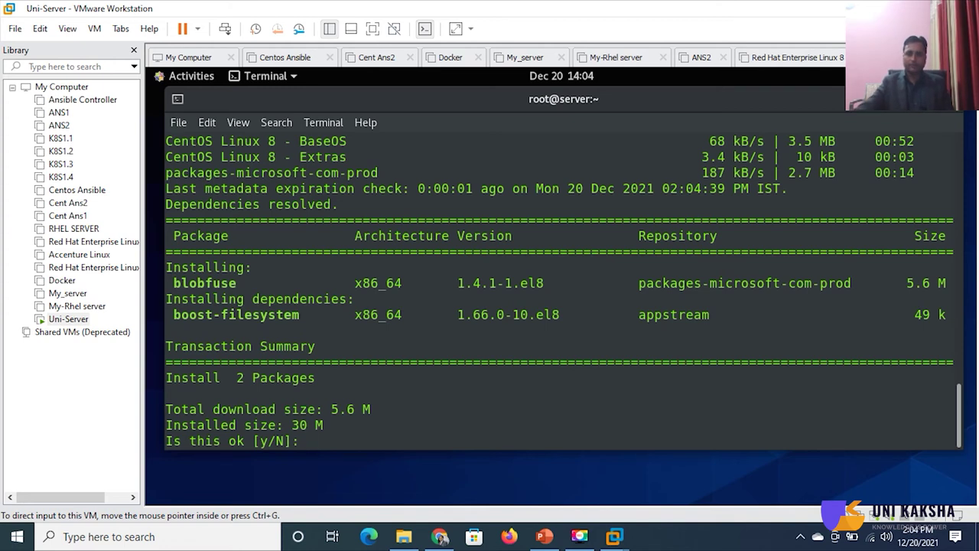
# - Confirm the blobfuse 1.4.1 install and both GPG key imports, then run which blobfuse
pyautogui.write('y')
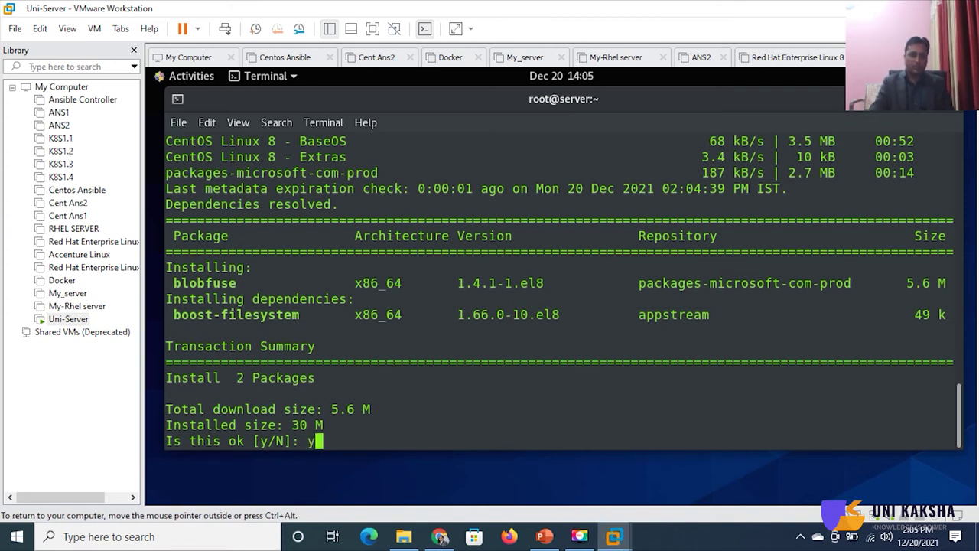
pyautogui.press('Return')
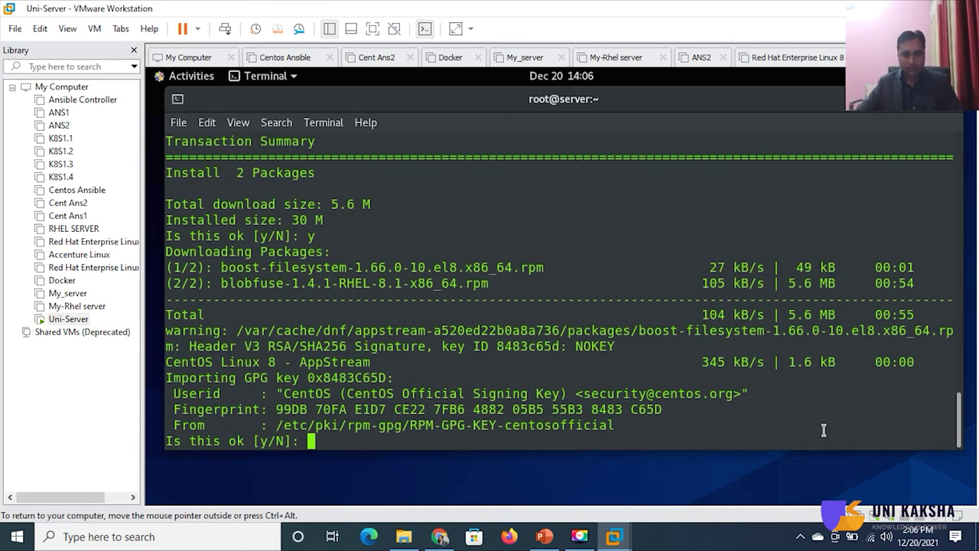
pyautogui.write('y')
pyautogui.press('Return')
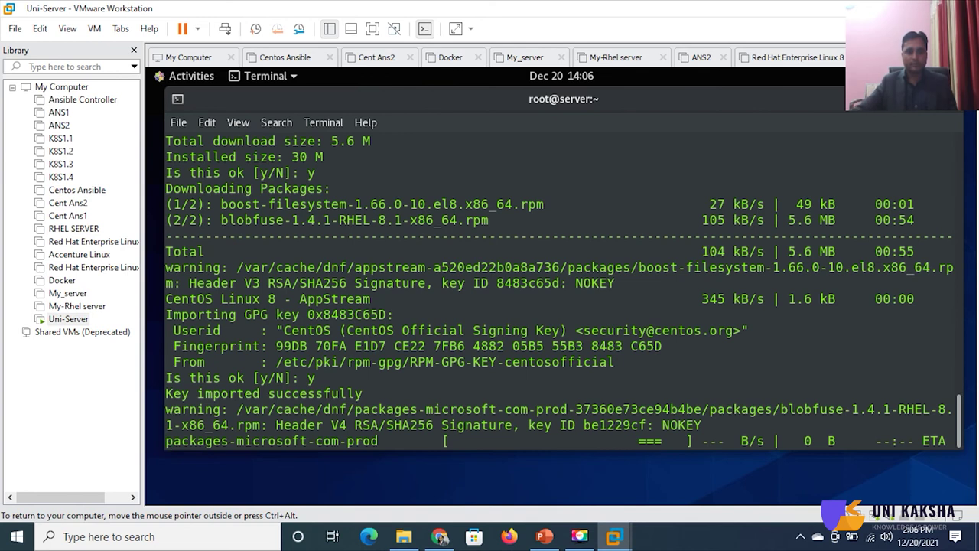
pyautogui.write('y')
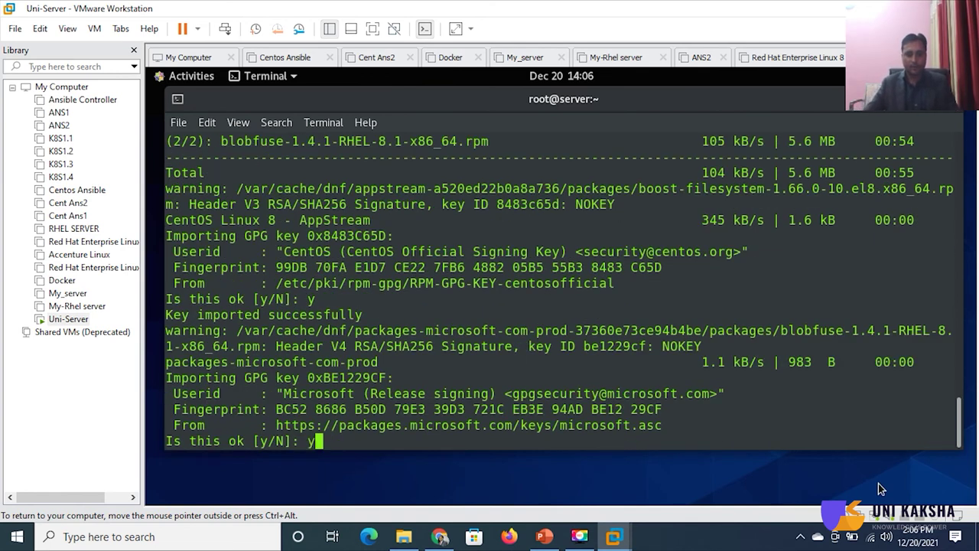
pyautogui.press('Return')
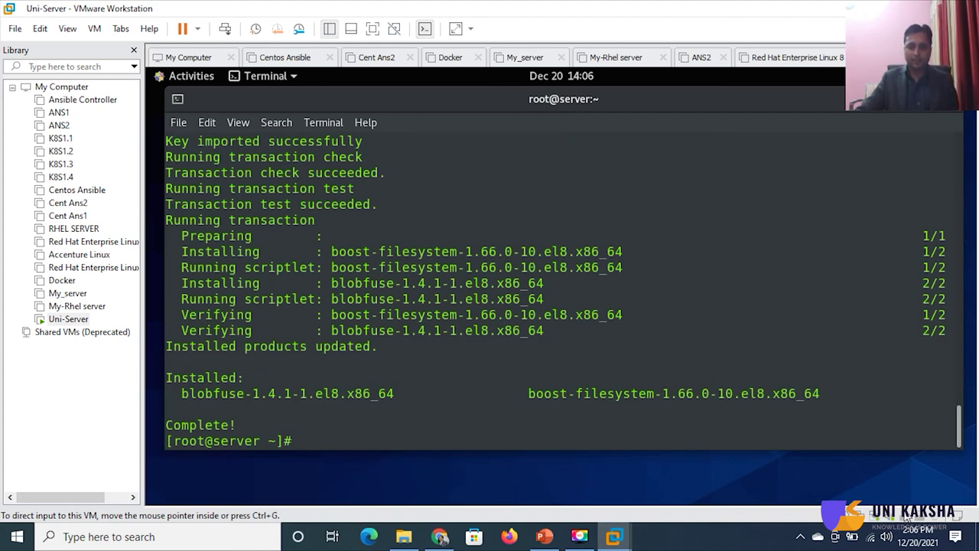
pyautogui.write('which blobfuse')
pyautogui.press('Return')
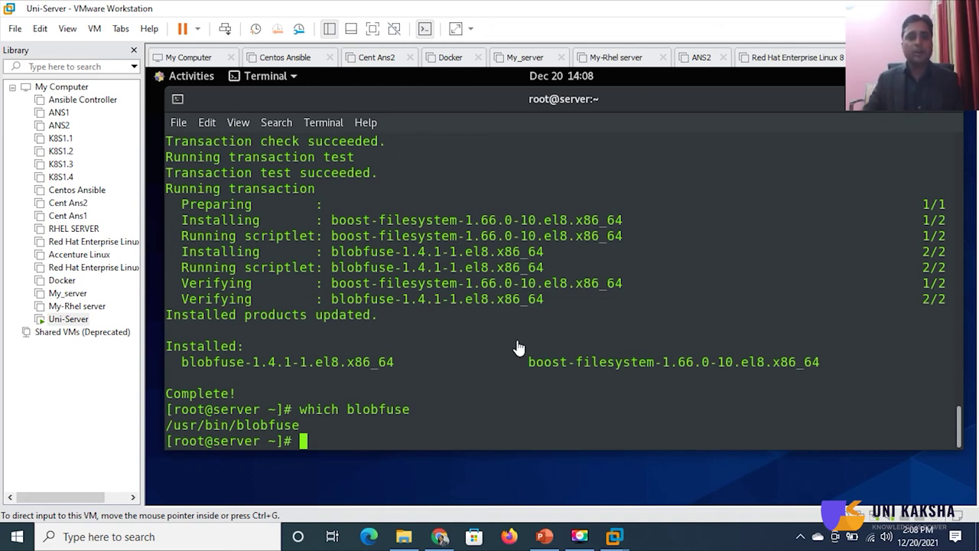
# - Create an empty ~/fuse_connection.cfg with touch and list the home folder with ll
pyautogui.rightClick(689, 418)
pyautogui.click(723, 304)
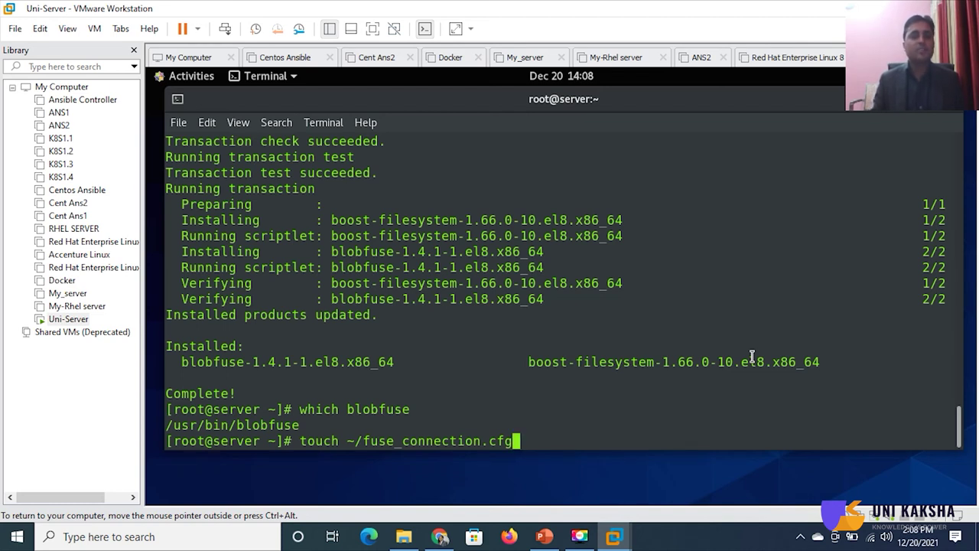
pyautogui.press('Return')
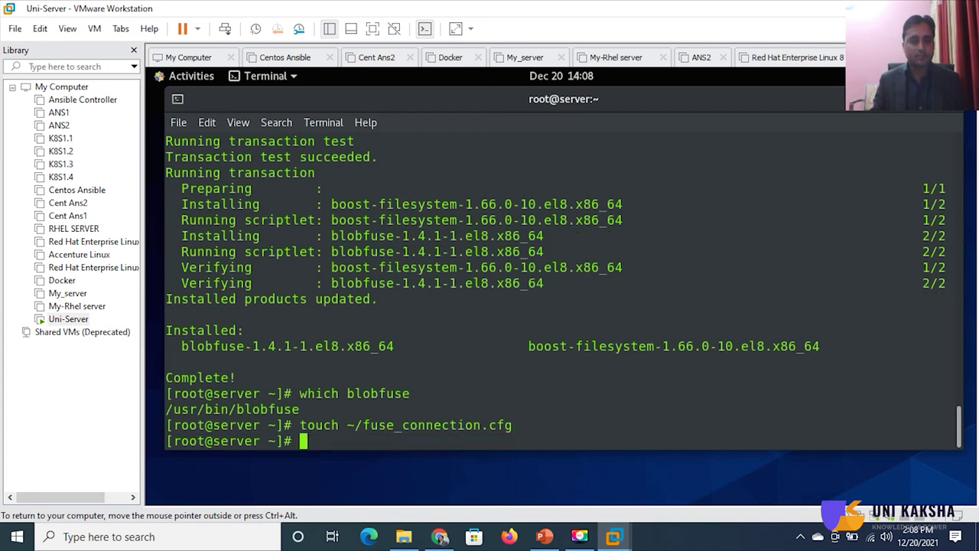
pyautogui.write('ll')
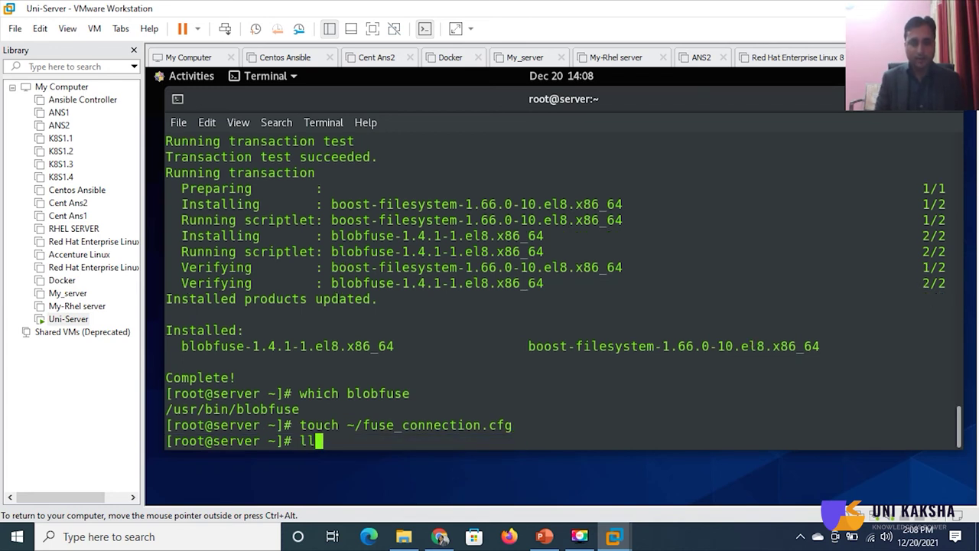
pyautogui.press('Return')
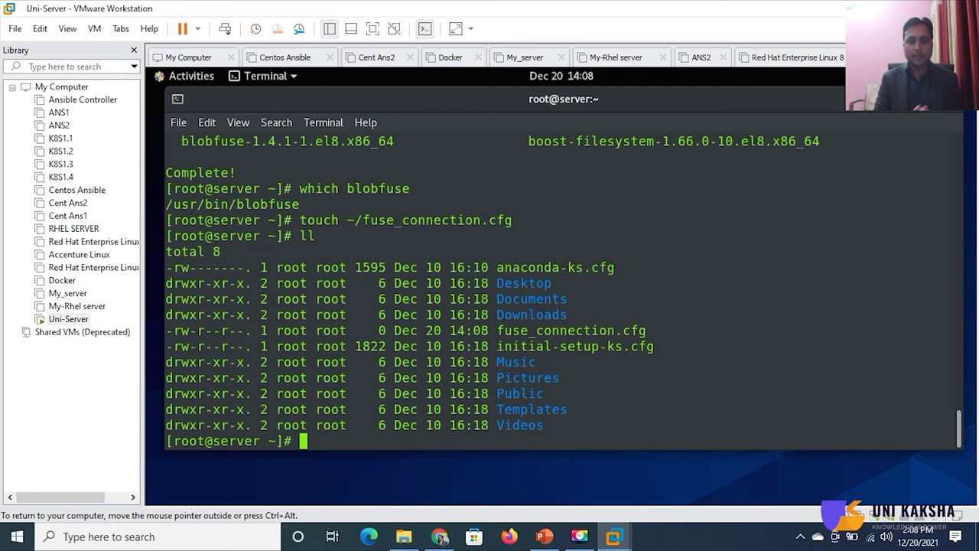
# - Open fuse_connection.cfg in vim
pyautogui.write('vim f')
pyautogui.press('Tab')
pyautogui.press('Return')
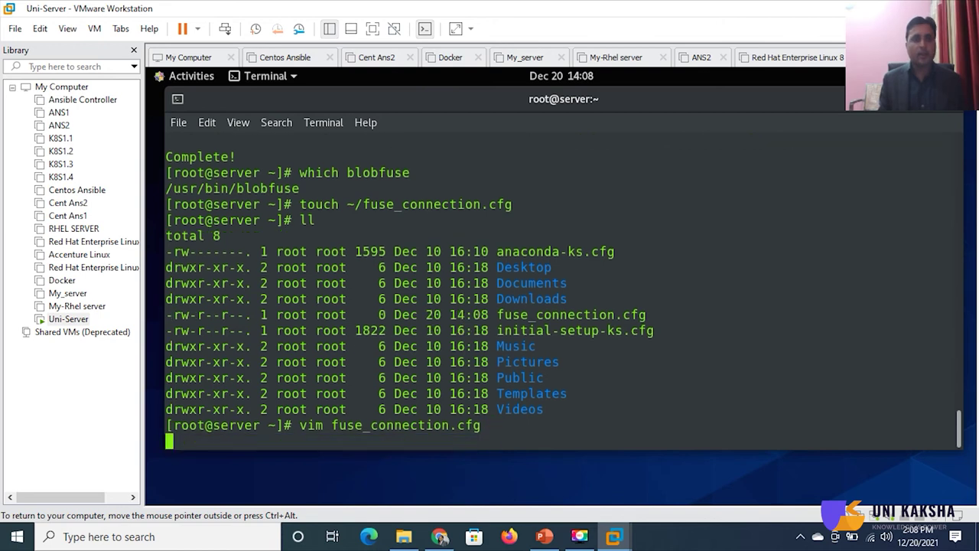
# - Paste the accountName, accountKey and containerName template lines and erase the placeholder account name
pyautogui.press('i')
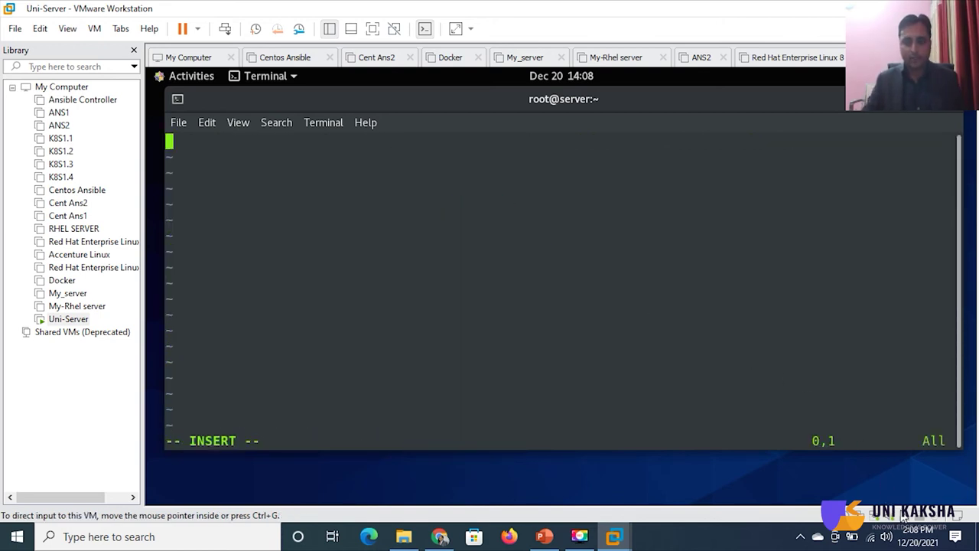
pyautogui.rightClick(404, 167)
pyautogui.click(434, 219)
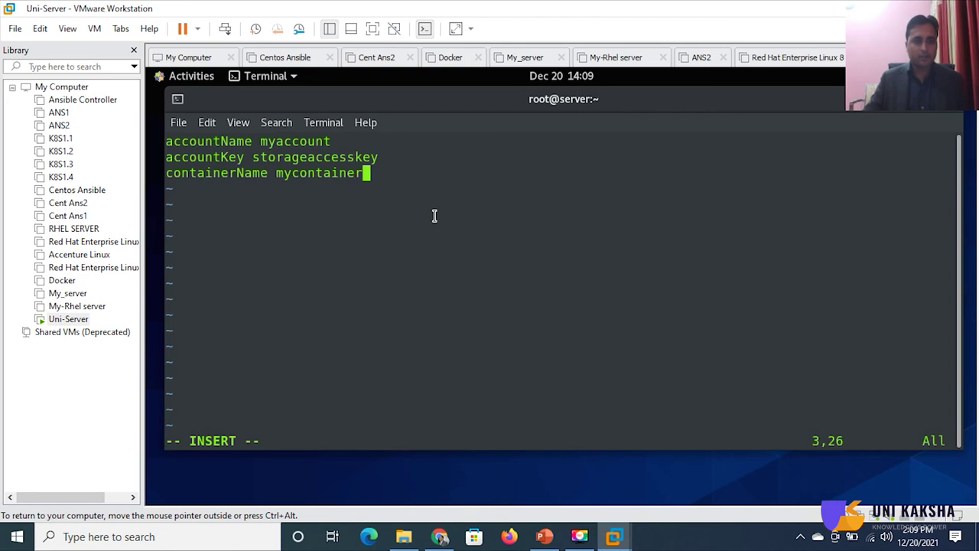
pyautogui.press('Up')
pyautogui.press('Up')
pyautogui.press('BackSpace')
pyautogui.press('BackSpace')
pyautogui.press('BackSpace')
pyautogui.press('BackSpace')
pyautogui.press('BackSpace')
pyautogui.press('BackSpace')
pyautogui.press('BackSpace')
pyautogui.press('BackSpace')
pyautogui.press('BackSpace')
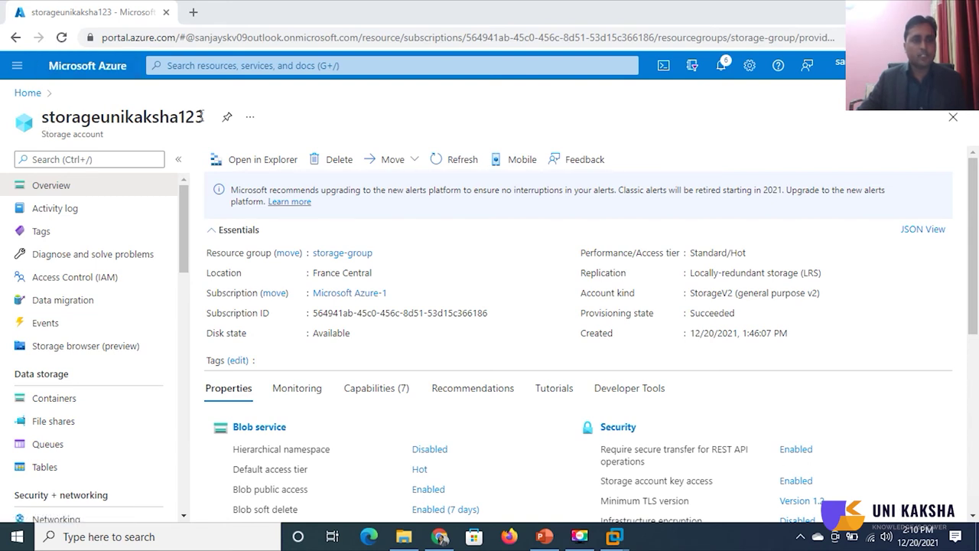
# - Copy storageunikaksha123 from the portal into accountName and delete the accountKey placeholder value
pyautogui.moveTo(204, 115); pyautogui.dragTo(44, 118)
pyautogui.rightClick(45, 119)
pyautogui.click(77, 128)
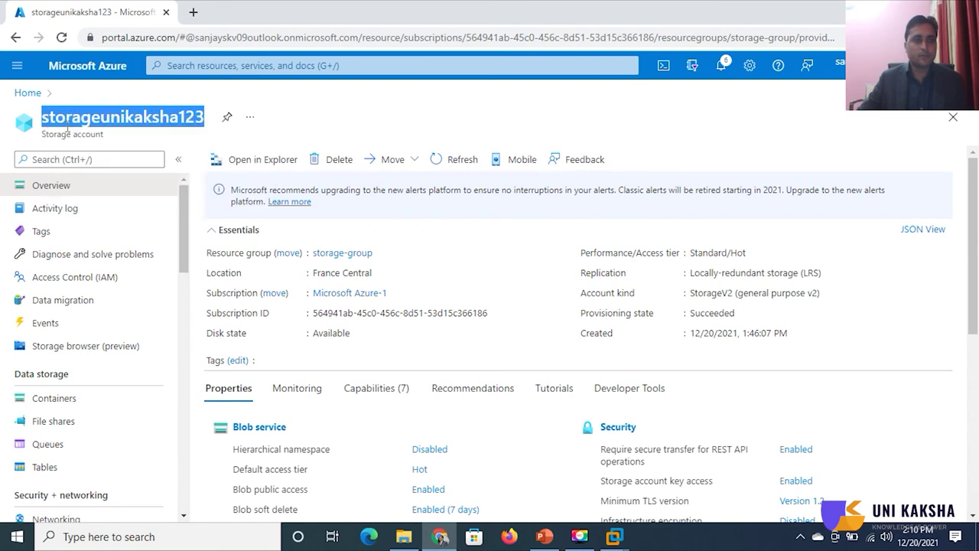
pyautogui.moveTo(617, 537)
pyautogui.click(930, 471)
pyautogui.rightClick(293, 145)
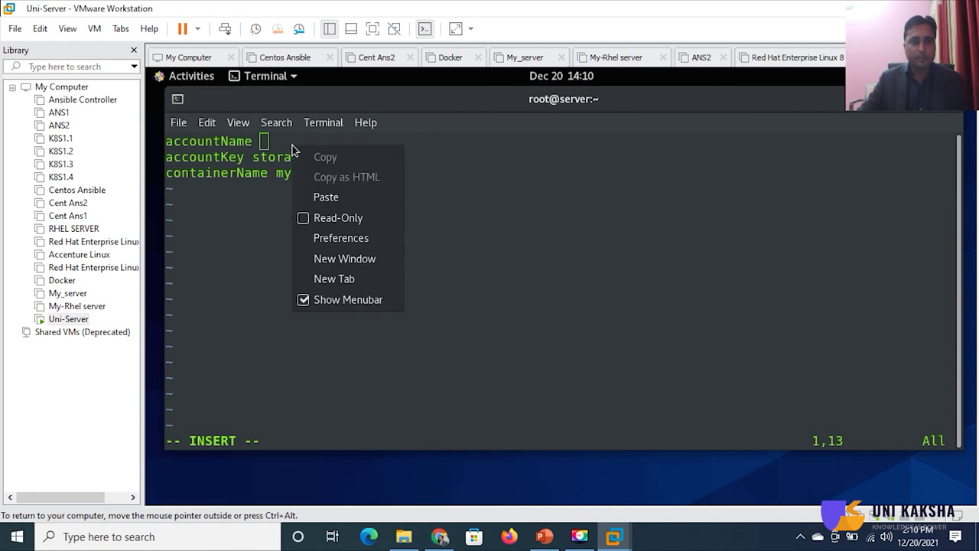
pyautogui.click(321, 197)
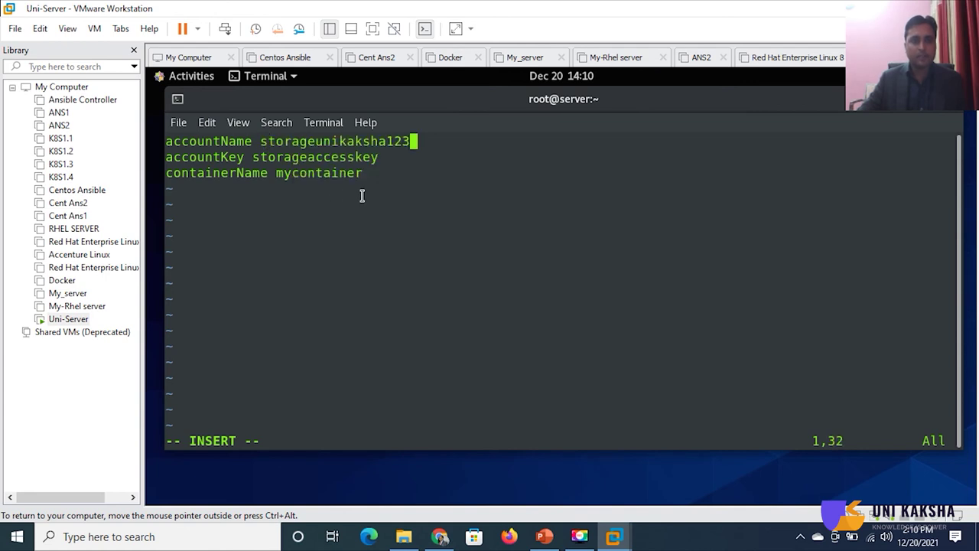
pyautogui.click(387, 158)
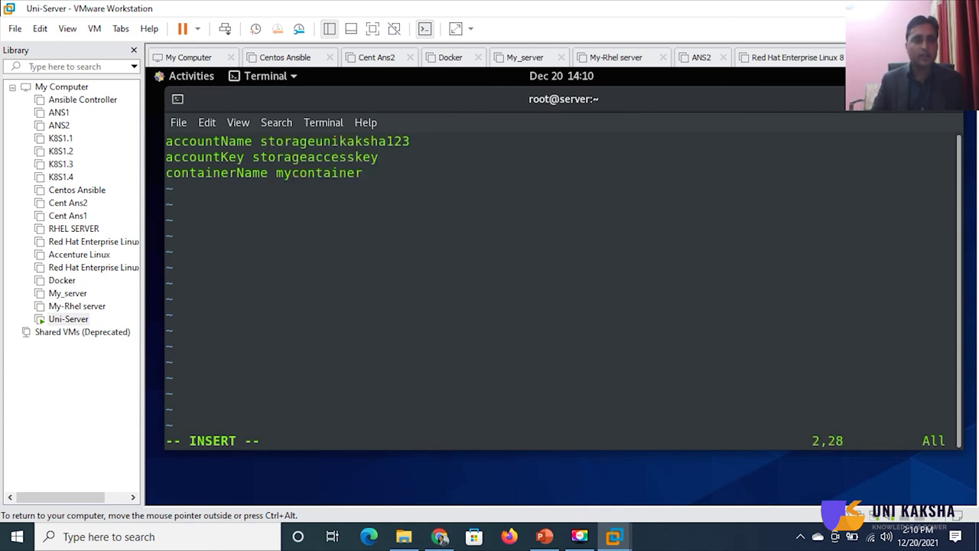
pyautogui.press('BackSpace')
pyautogui.press('BackSpace')
pyautogui.press('BackSpace')
pyautogui.press('BackSpace')
pyautogui.press('BackSpace')
pyautogui.press('BackSpace')
pyautogui.press('BackSpace')
pyautogui.press('BackSpace')
pyautogui.press('BackSpace')
pyautogui.press('BackSpace')
pyautogui.press('BackSpace')
pyautogui.press('BackSpace')
pyautogui.press('BackSpace')
pyautogui.press('BackSpace')
pyautogui.press('BackSpace')
pyautogui.press('BackSpace')
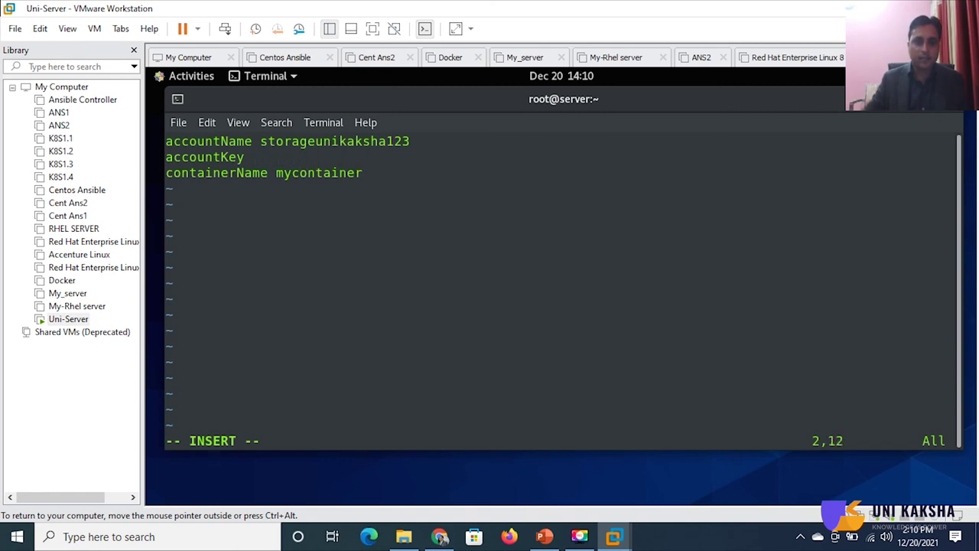
# - In the storage account's Access keys page, show the keys and copy key1
pyautogui.click(440, 538)
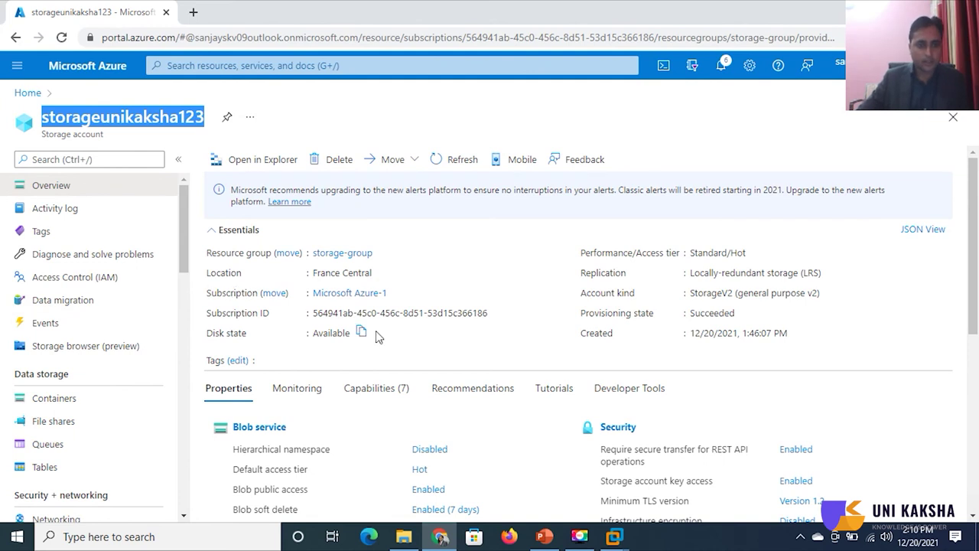
pyautogui.scroll(-1, 376, 337)
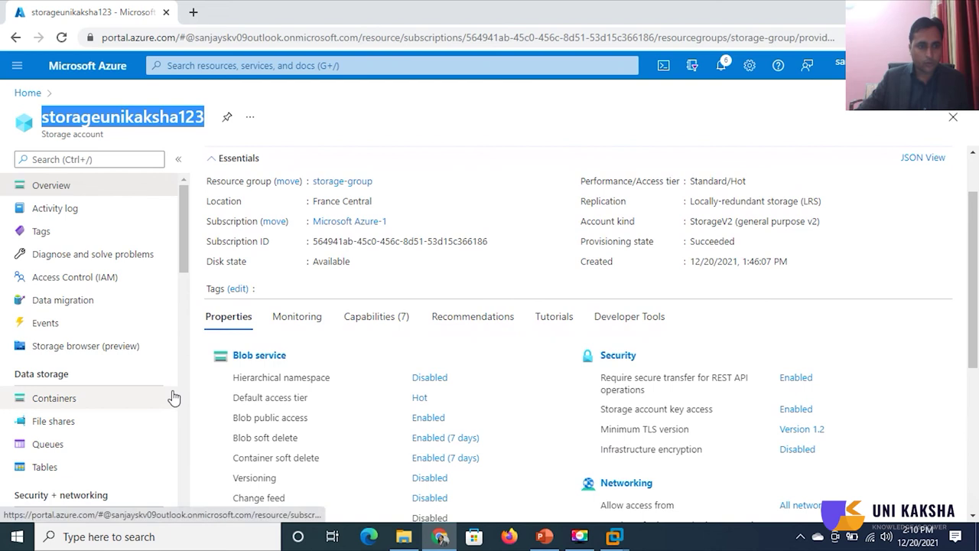
pyautogui.scroll(-1, 174, 398)
pyautogui.scroll(-1, 171, 396)
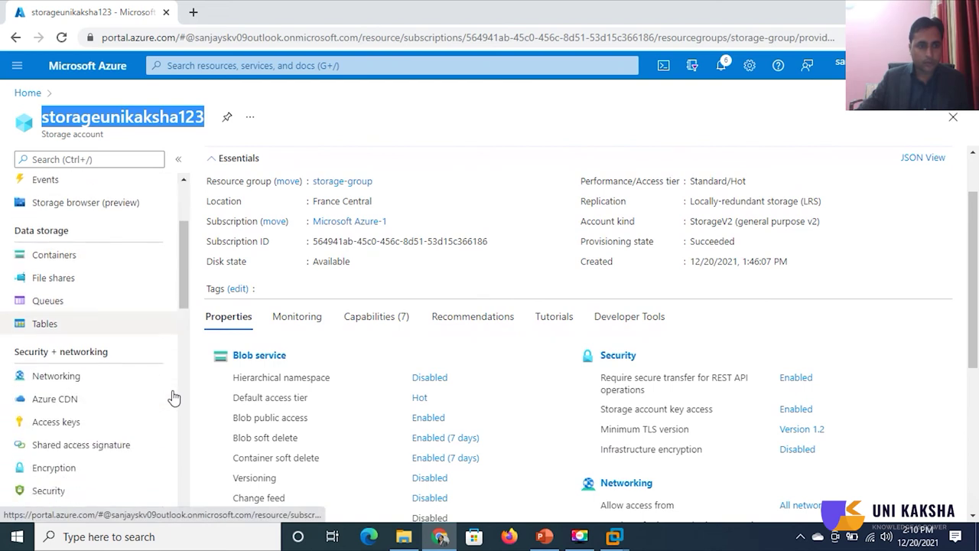
pyautogui.click(68, 433)
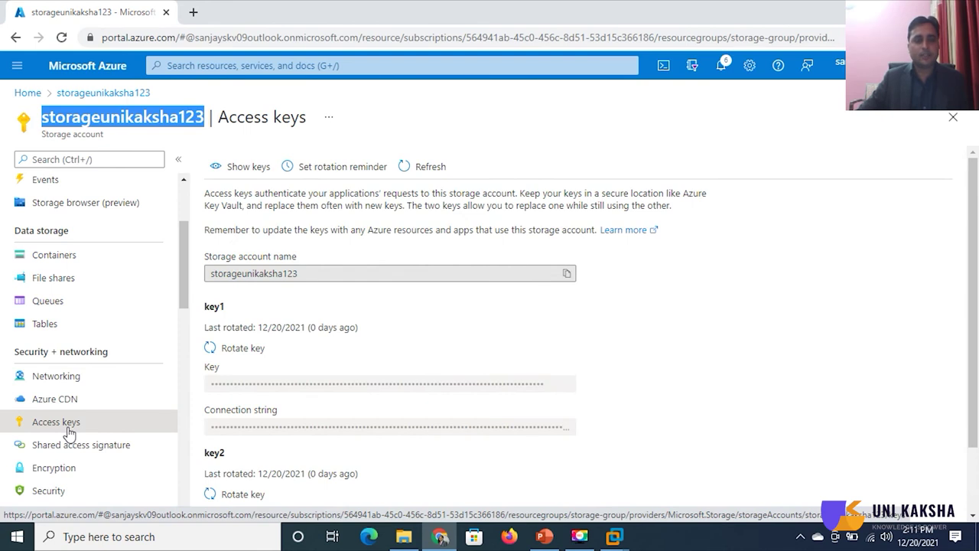
pyautogui.click(243, 174)
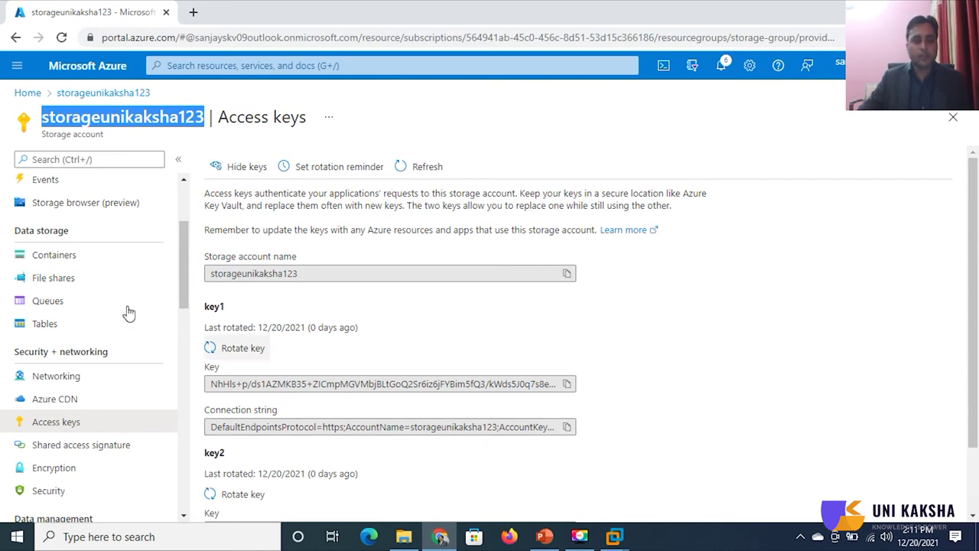
pyautogui.scroll(-2, 334, 463)
pyautogui.scroll(2, 334, 464)
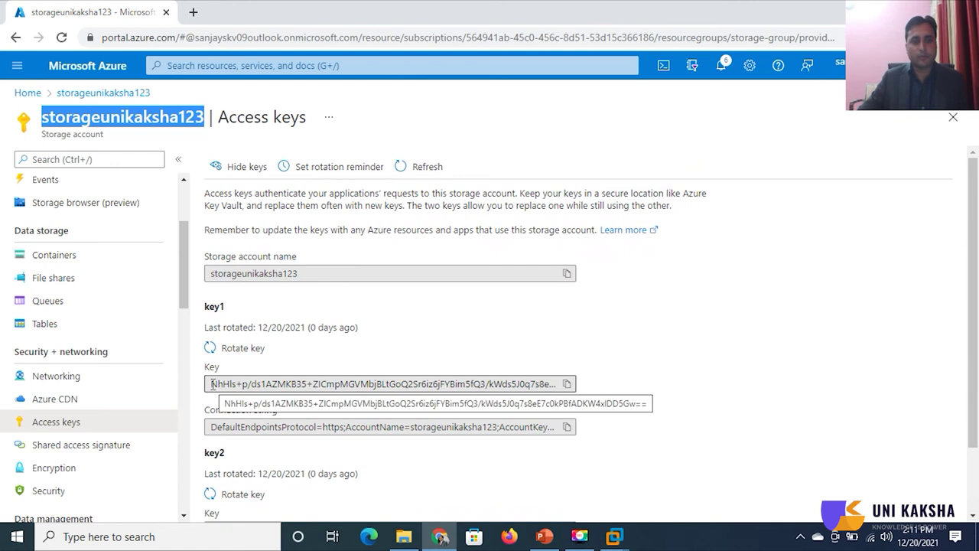
pyautogui.click(567, 384)
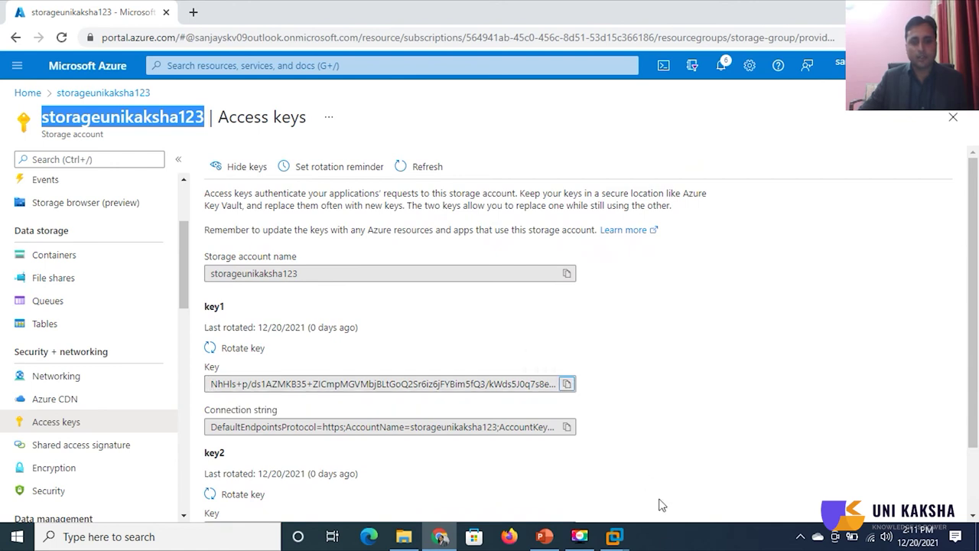
# - Paste key1 after accountKey in vim and delete the mycontainer placeholder from containerName
pyautogui.moveTo(616, 540)
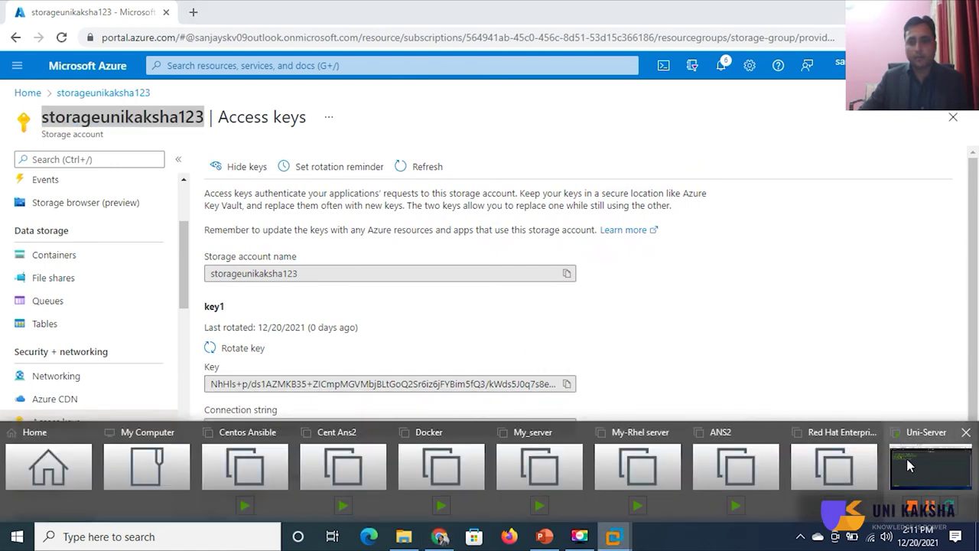
pyautogui.click(911, 469)
pyautogui.rightClick(308, 159)
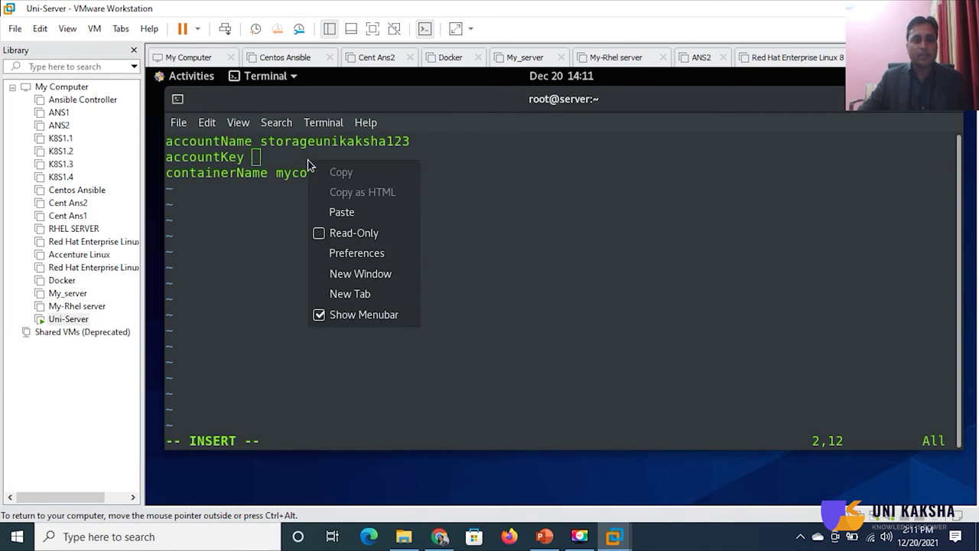
pyautogui.click(341, 212)
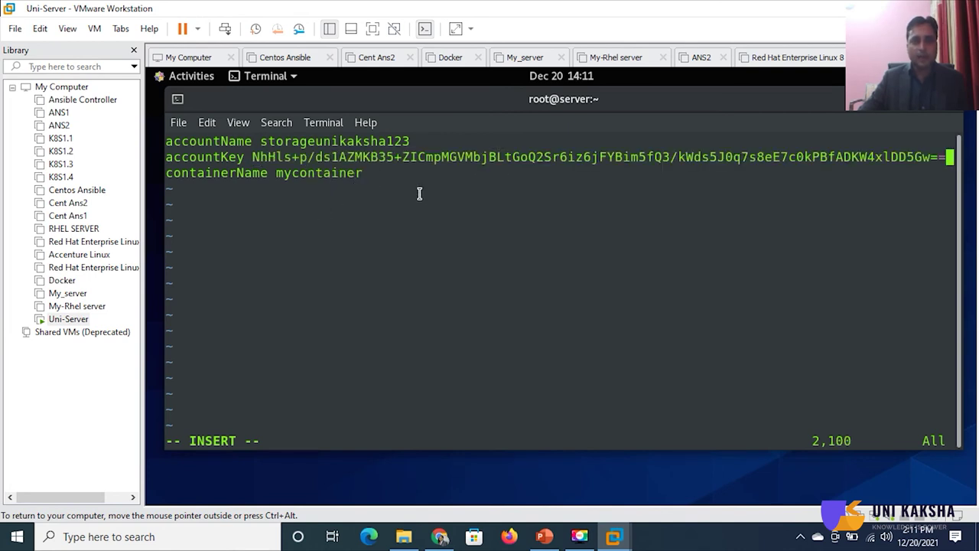
pyautogui.press('Down')
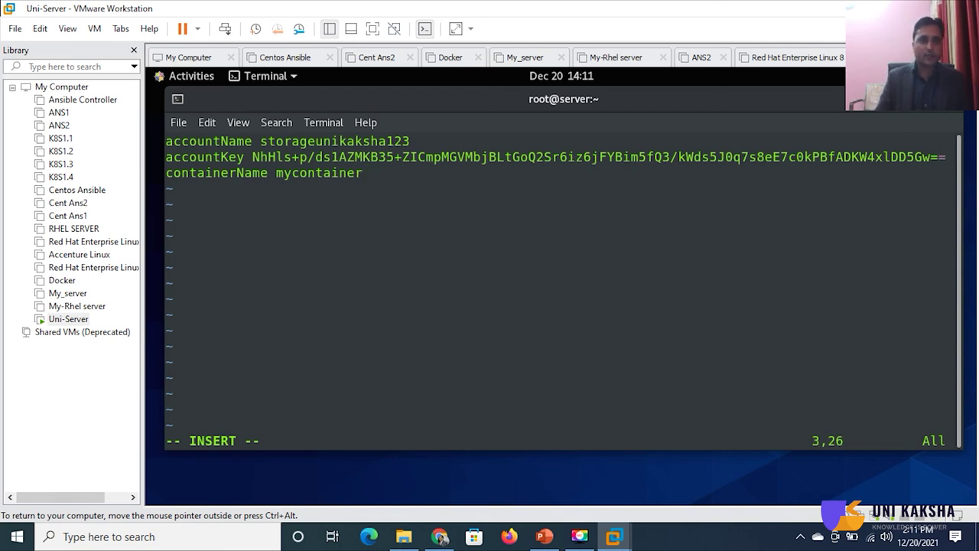
pyautogui.press('BackSpace')
pyautogui.press('BackSpace')
pyautogui.press('BackSpace')
pyautogui.press('BackSpace')
pyautogui.press('BackSpace')
pyautogui.press('BackSpace')
pyautogui.press('BackSpace')
pyautogui.press('BackSpace')
pyautogui.press('BackSpace')
pyautogui.press('BackSpace')
pyautogui.press('BackSpace')
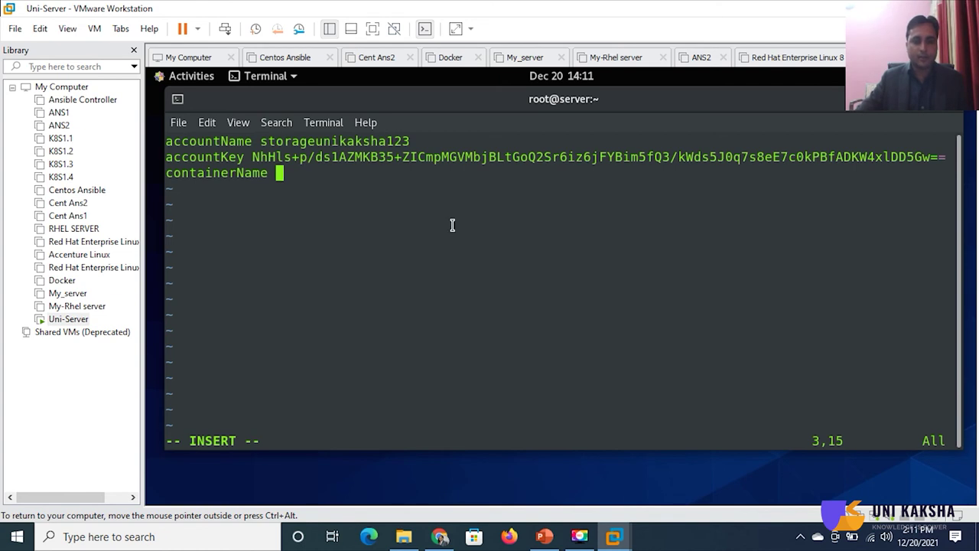
pyautogui.click(436, 538)
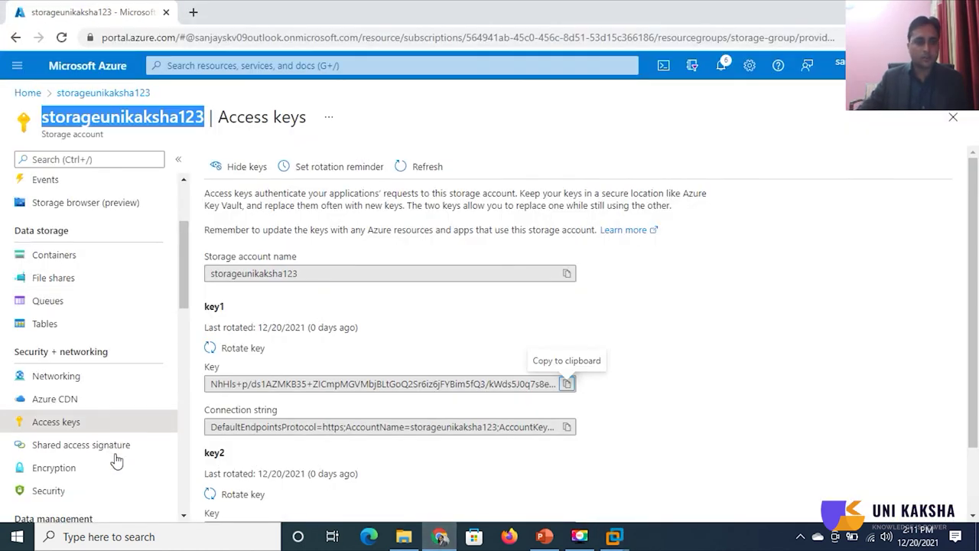
# - Open unikaksha-container under Containers and copy its name
pyautogui.click(54, 256)
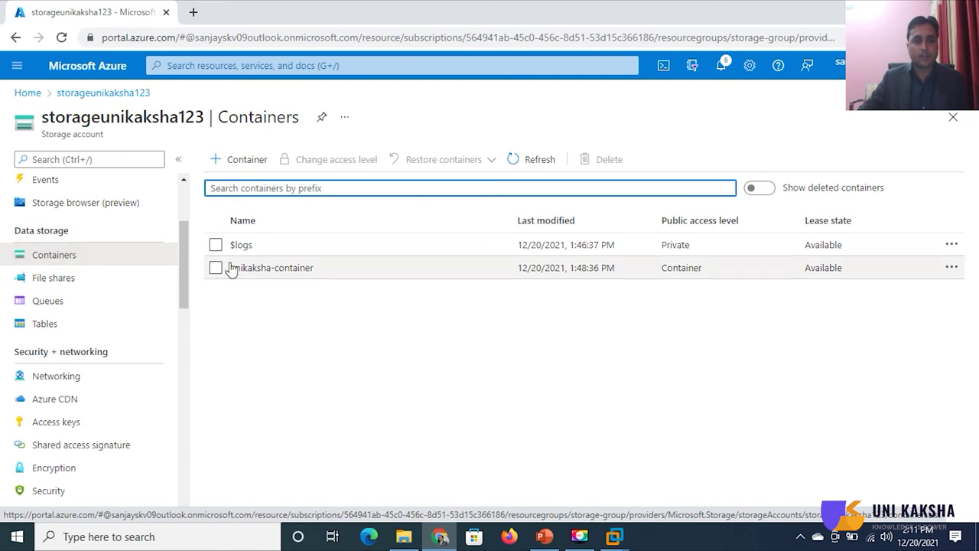
pyautogui.click(271, 268)
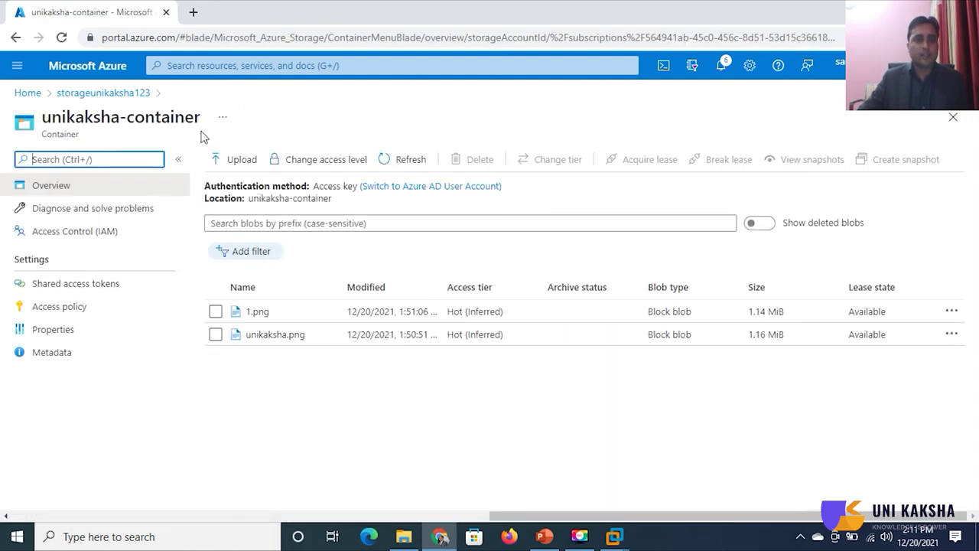
pyautogui.moveTo(199, 120); pyautogui.dragTo(43, 117)
pyautogui.rightClick(45, 118)
pyautogui.click(59, 128)
# - Paste unikaksha-container after containerName, then save and quit vim with :wq
pyautogui.click(612, 539)
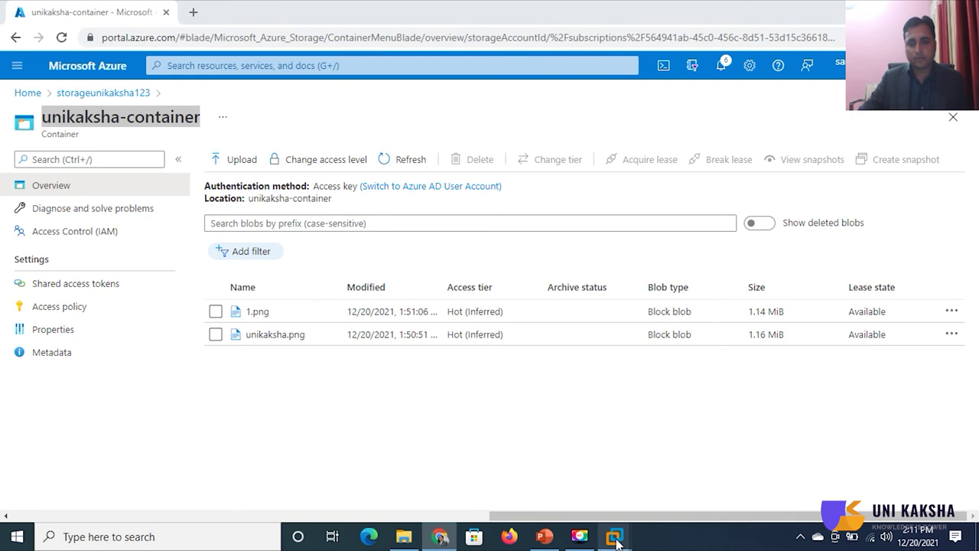
pyautogui.click(919, 468)
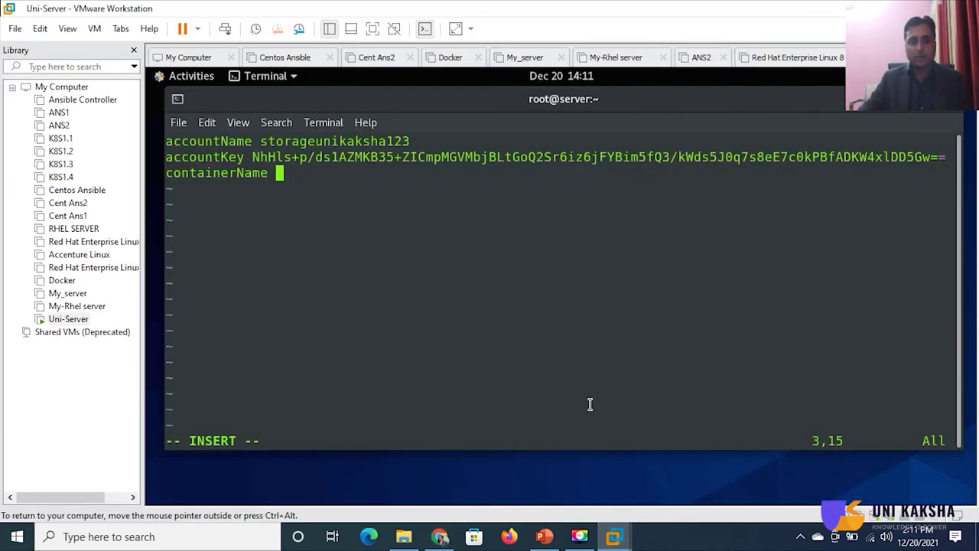
pyautogui.rightClick(360, 218)
pyautogui.click(383, 270)
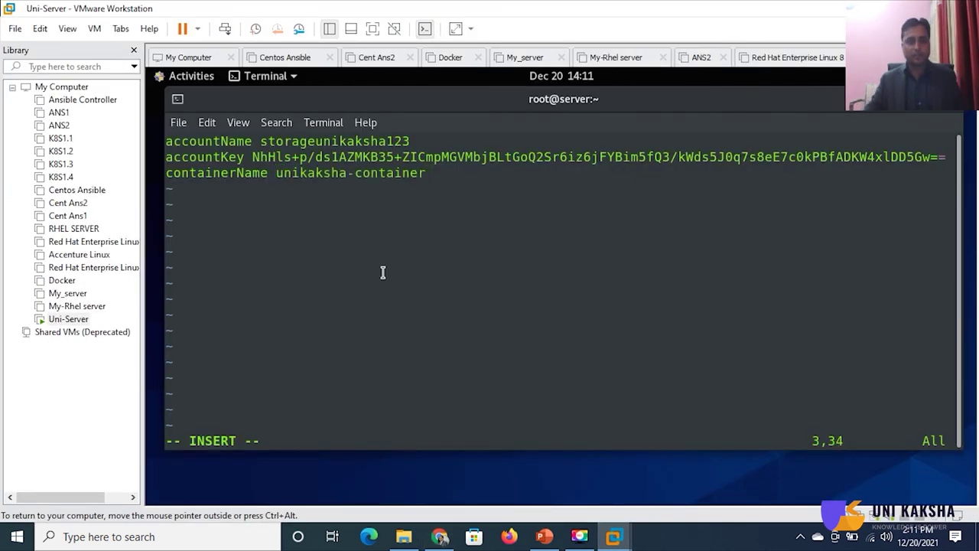
pyautogui.press('Escape')
pyautogui.write(':wq')
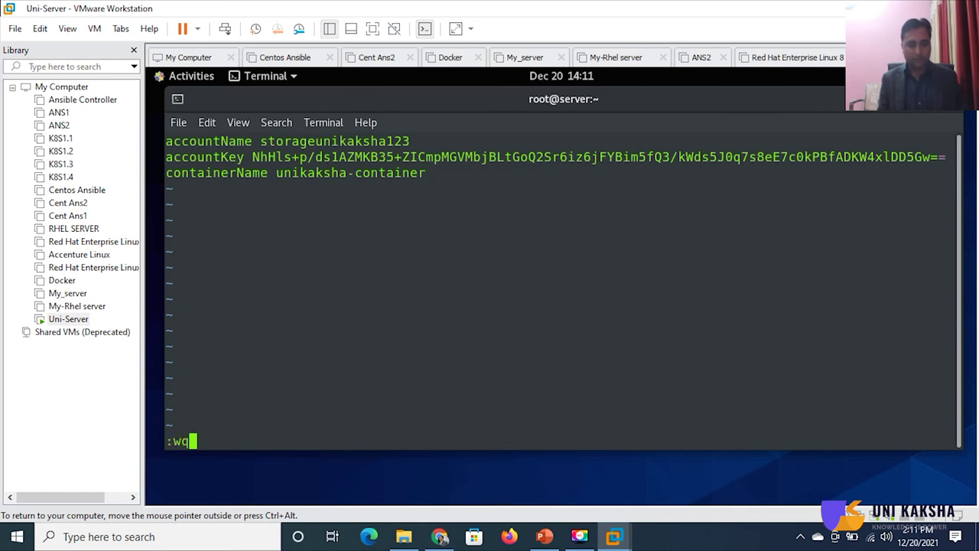
pyautogui.press('Return')
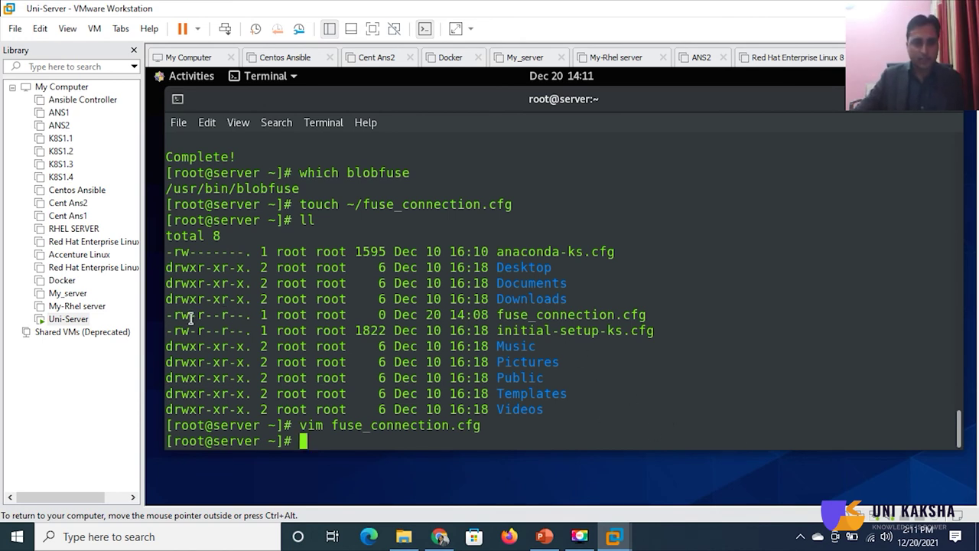
pyautogui.moveTo(201, 318); pyautogui.dragTo(228, 318)
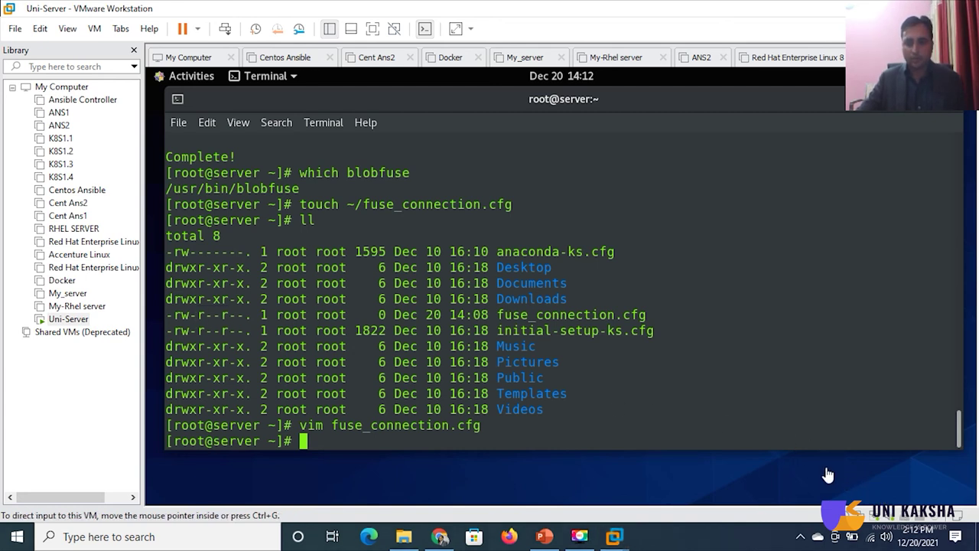
# - Restrict fuse_connection.cfg to owner-only access with chmod 600
pyautogui.rightClick(649, 414)
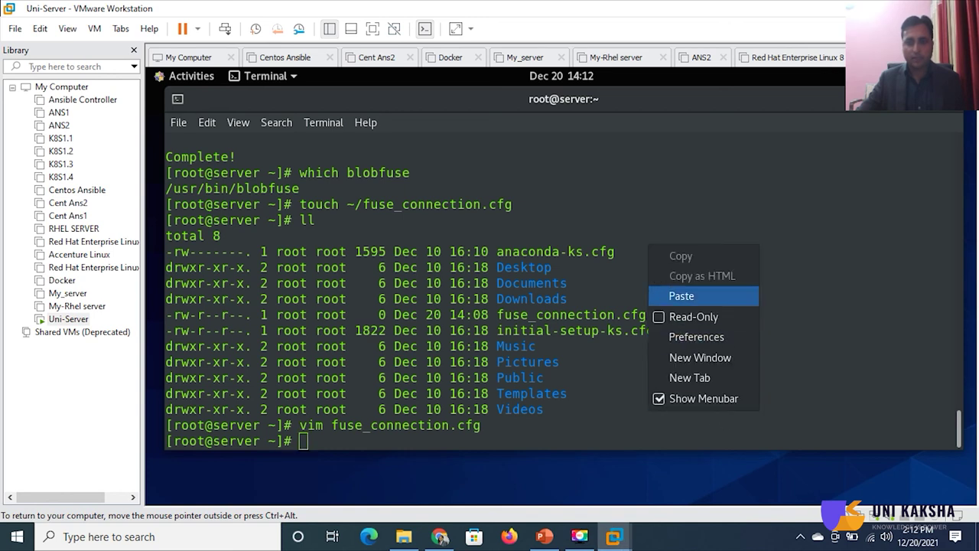
pyautogui.click(684, 297)
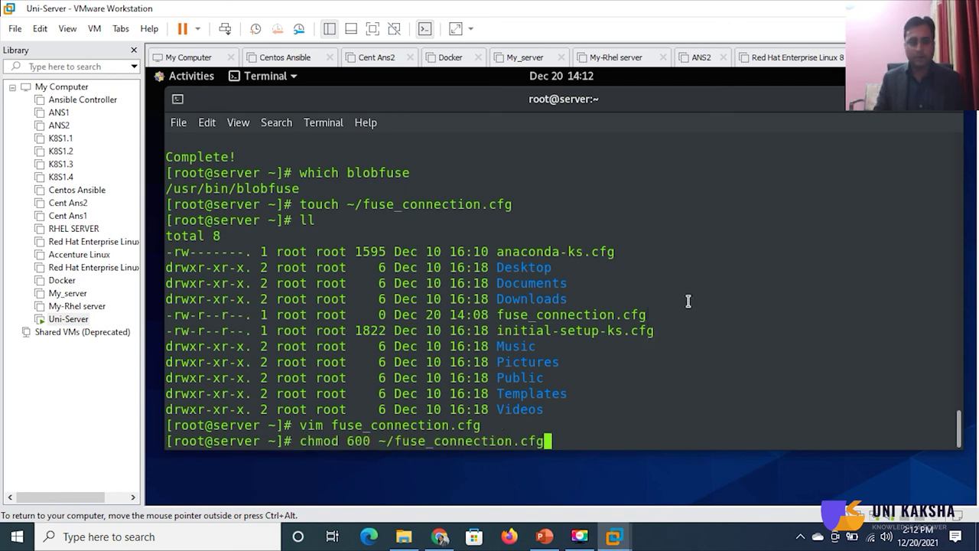
pyautogui.press('Return')
# - Verify with ll -d that fuse_connection.cfg shows -rw------- and 166 bytes
pyautogui.write('ll ')
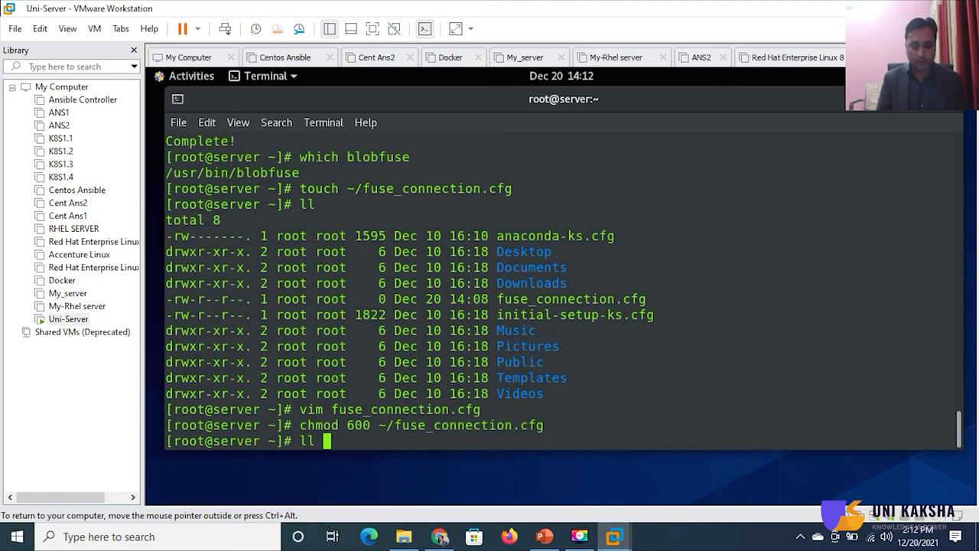
pyautogui.write('-d fuse_connection.cfg')
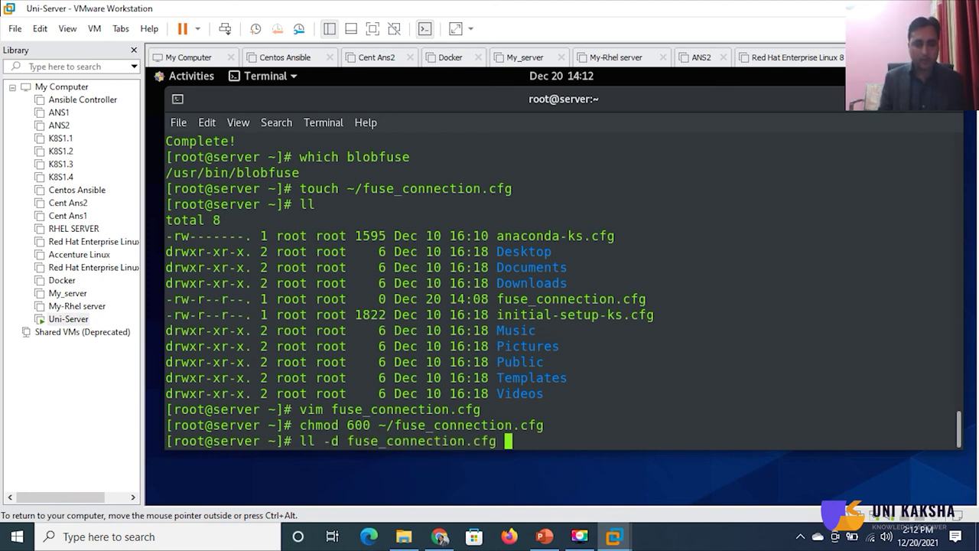
pyautogui.press('Return')
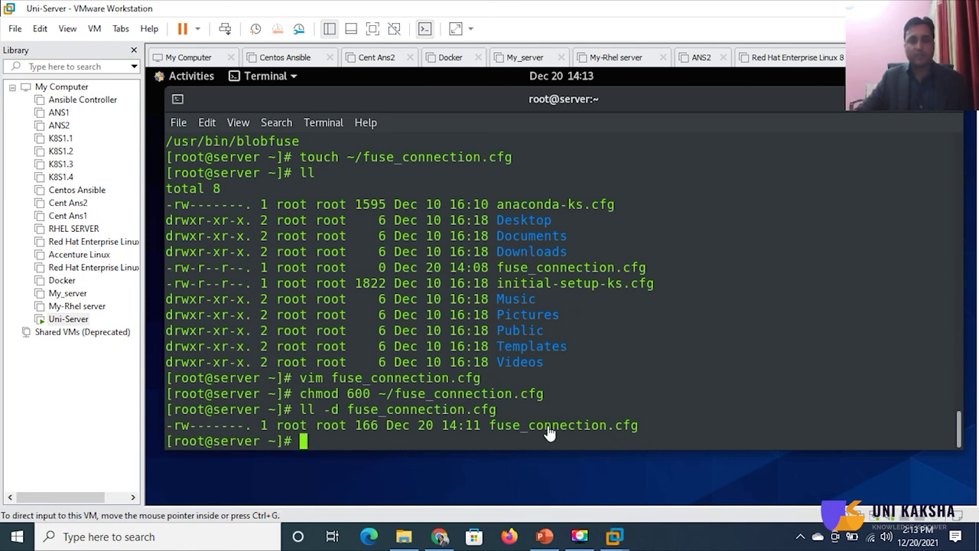
pyautogui.rightClick(517, 434)
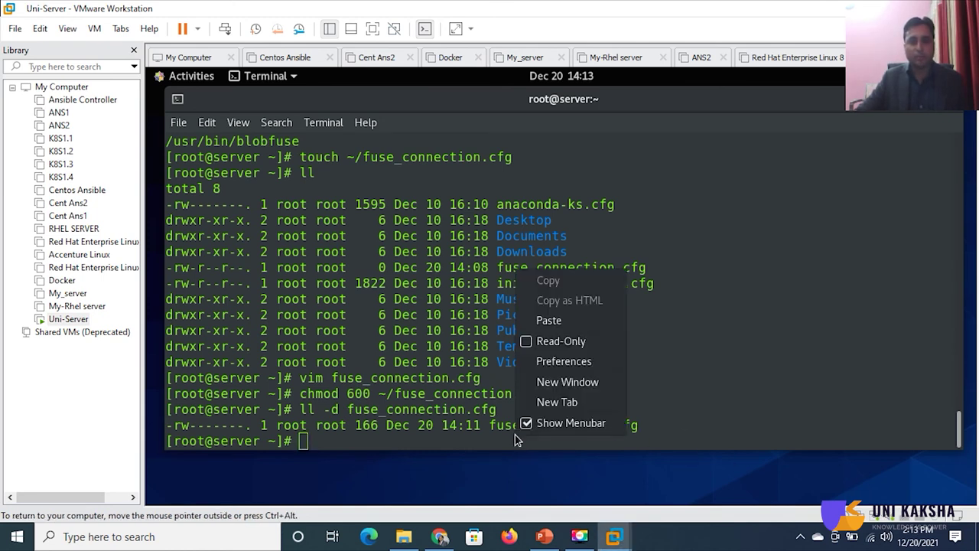
pyautogui.click(547, 324)
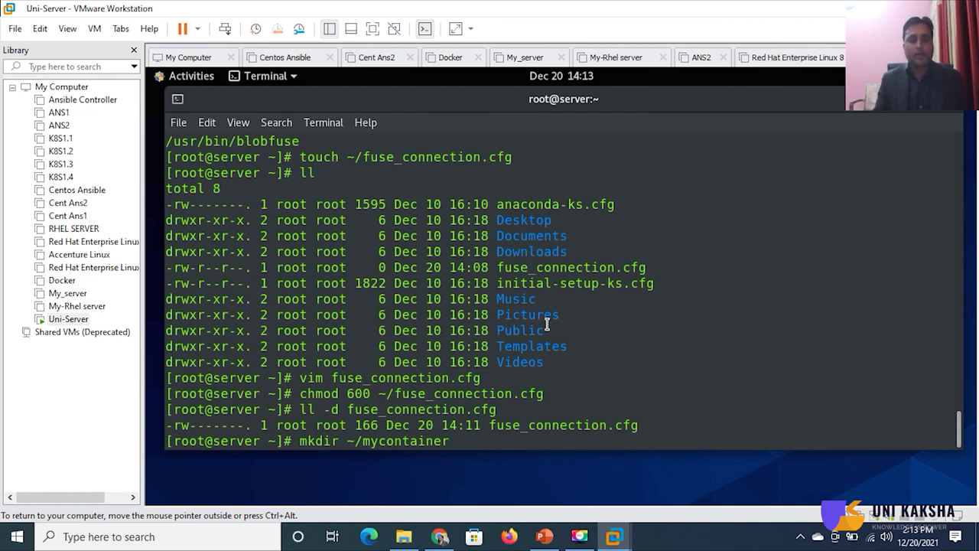
# - Create the ~/mycontainer folder and list the home directory to confirm it
pyautogui.press('Return')
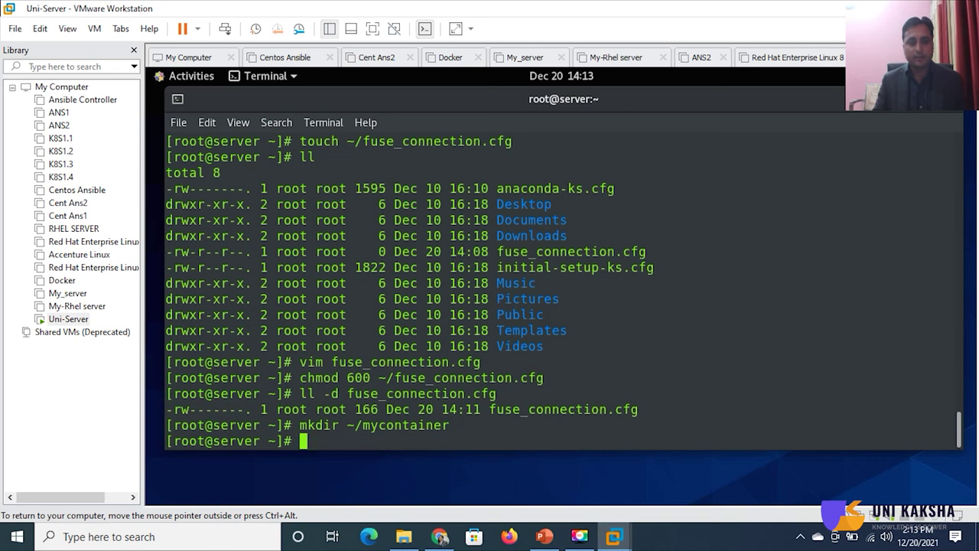
pyautogui.write('ll')
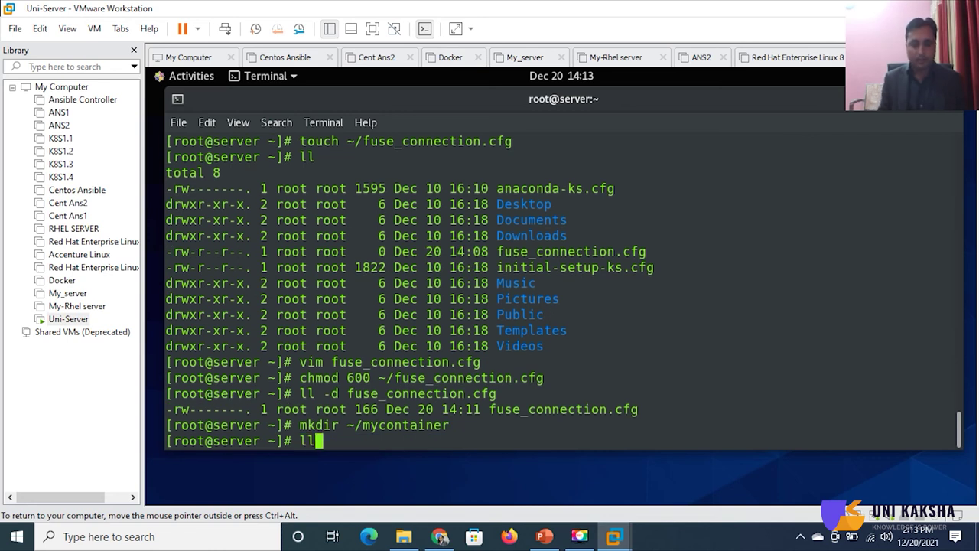
pyautogui.press('Return')
# - List the filesystem root, then return home and relist, highlighting mycontainer
pyautogui.write('cd /')
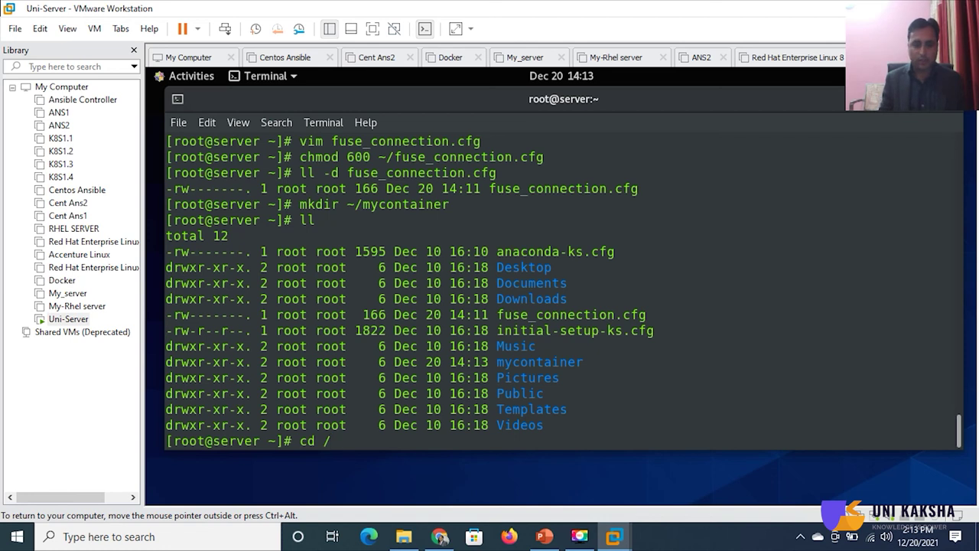
pyautogui.press('Return')
pyautogui.write('ll')
pyautogui.press('Return')
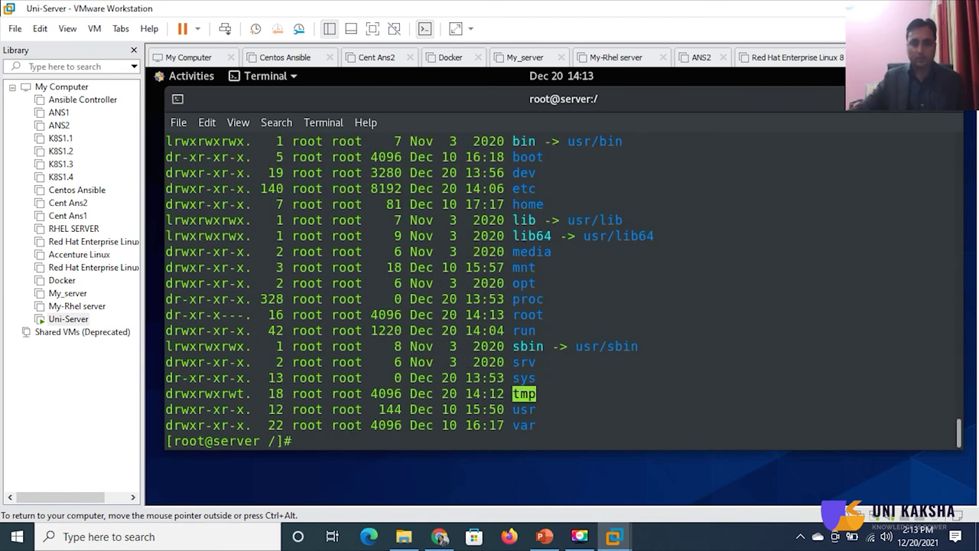
pyautogui.scroll(2, 651, 343)
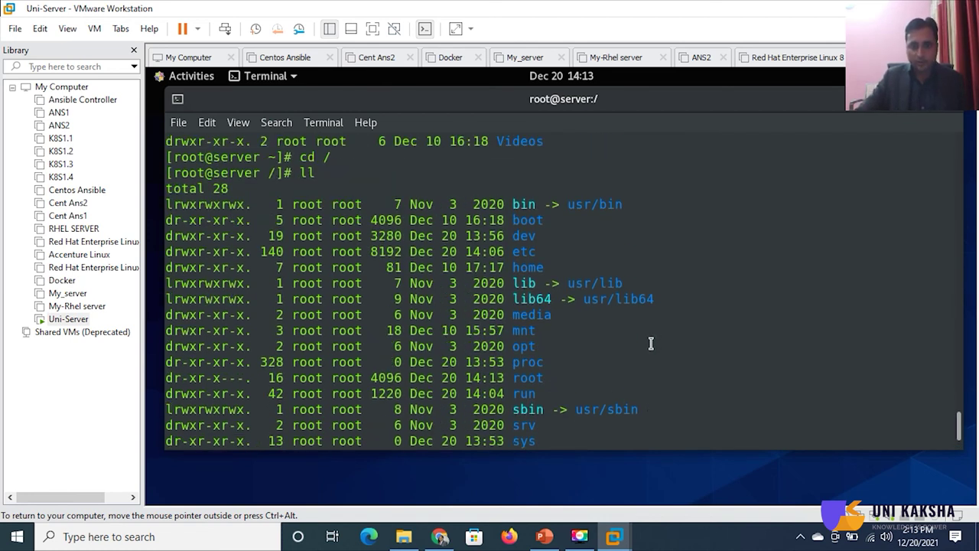
pyautogui.scroll(-2, 653, 346)
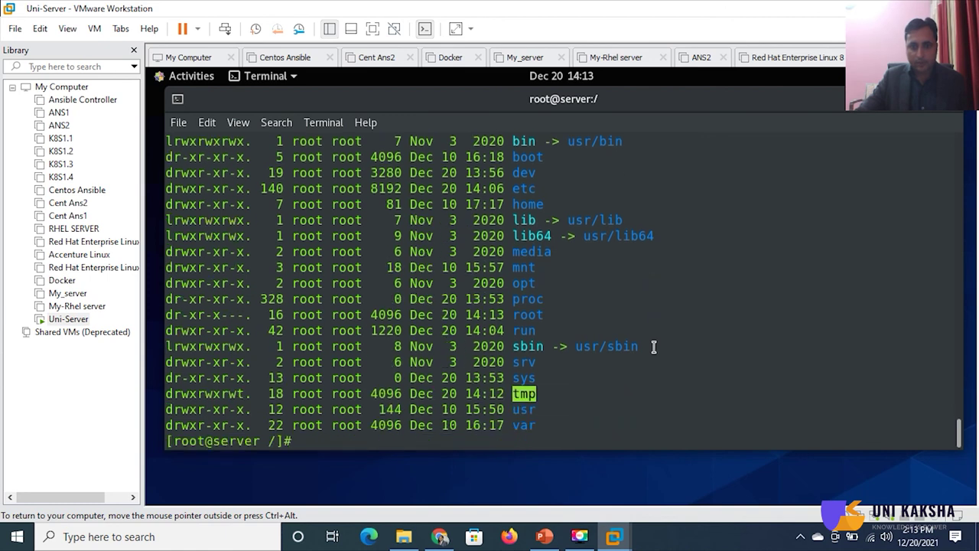
pyautogui.write('cd')
pyautogui.press('Return')
pyautogui.press('Return')
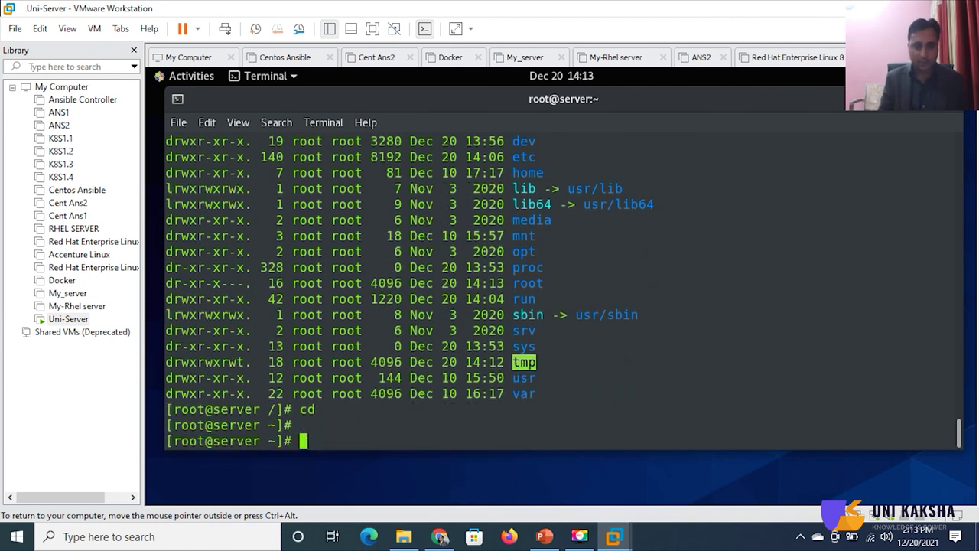
pyautogui.write('ll')
pyautogui.press('Return')
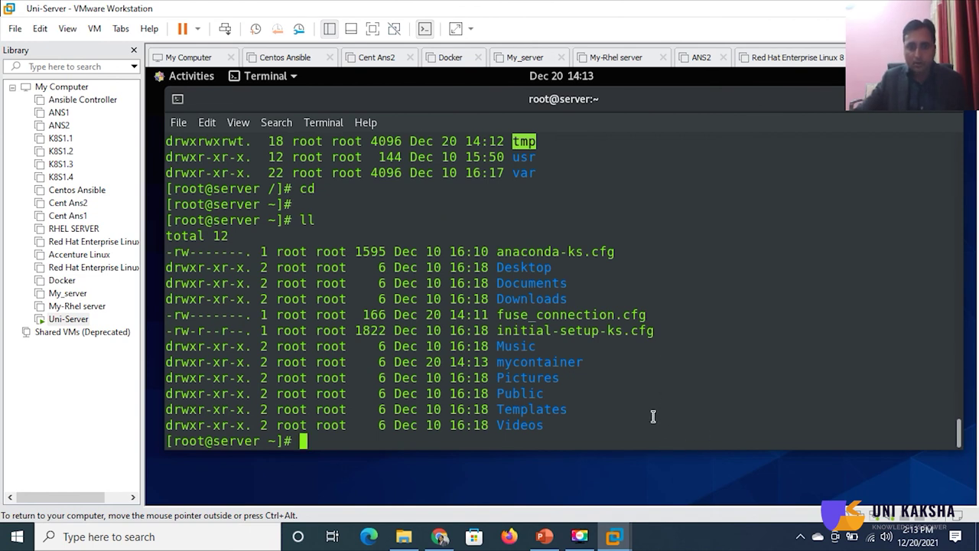
pyautogui.moveTo(497, 362); pyautogui.dragTo(613, 376)
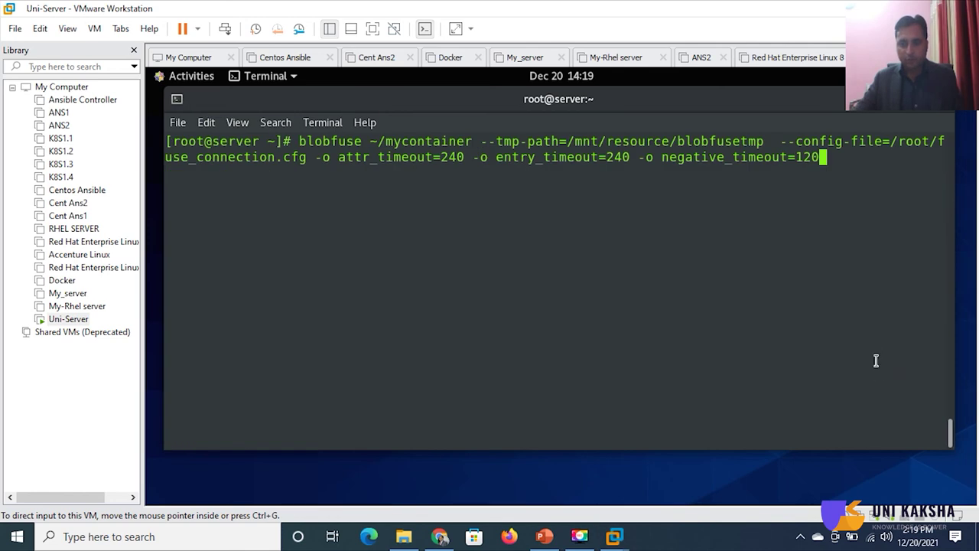
# - In full-screen with a maximized terminal, run blobfuse ~/mycontainer with tmp-path, config-file and timeout options
pyautogui.hotkey('ctrl', 'alt', 'Return')
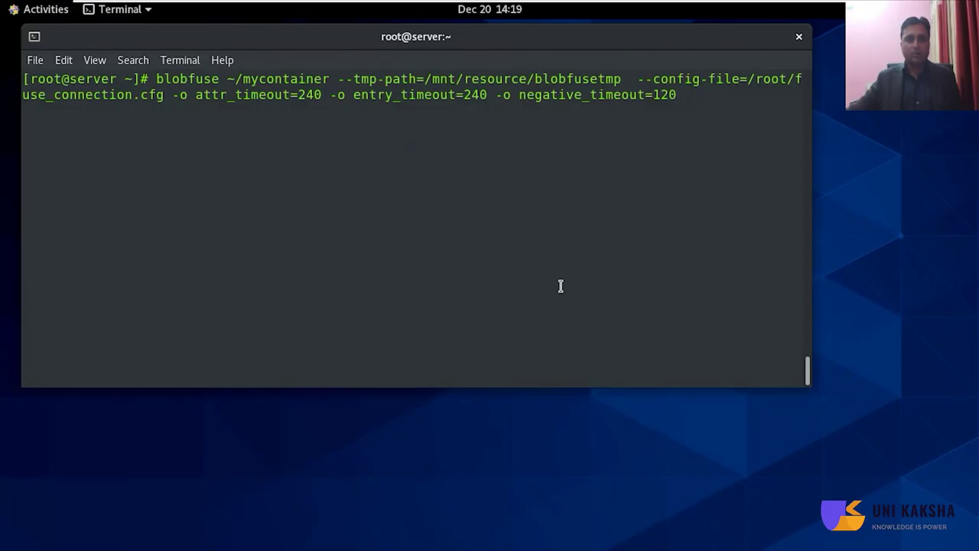
pyautogui.doubleClick(454, 42)
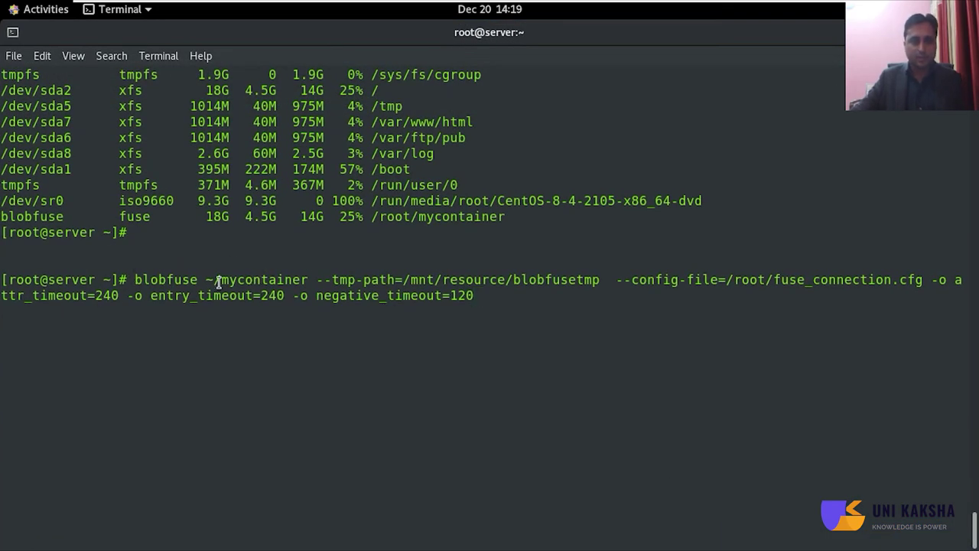
pyautogui.moveTo(214, 279); pyautogui.dragTo(262, 280)
pyautogui.moveTo(325, 279); pyautogui.dragTo(540, 290)
pyautogui.click(804, 350)
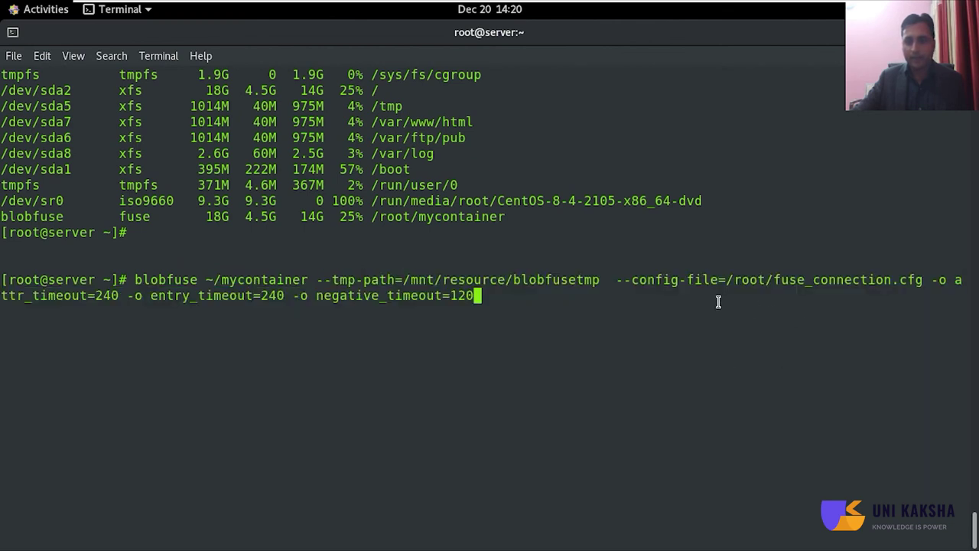
pyautogui.moveTo(727, 280); pyautogui.dragTo(896, 283)
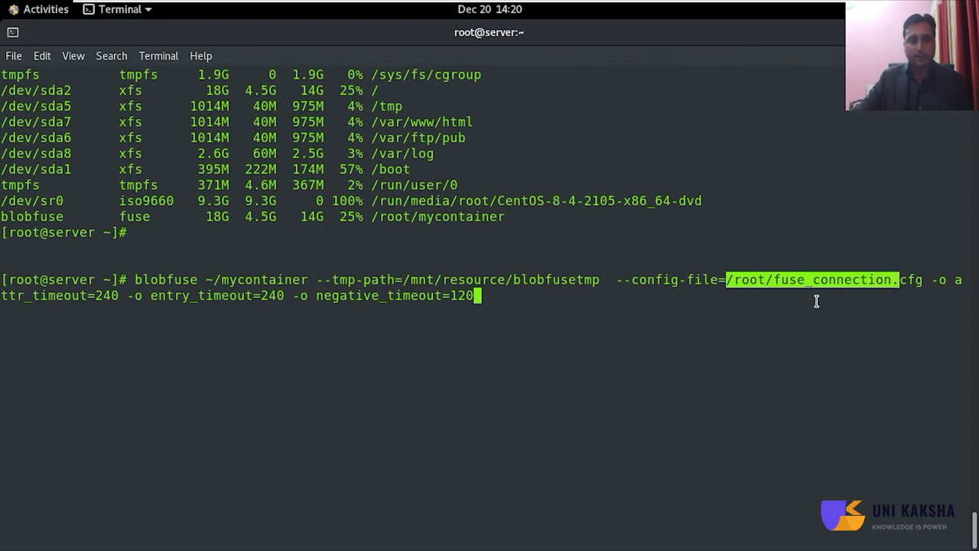
pyautogui.click(605, 341)
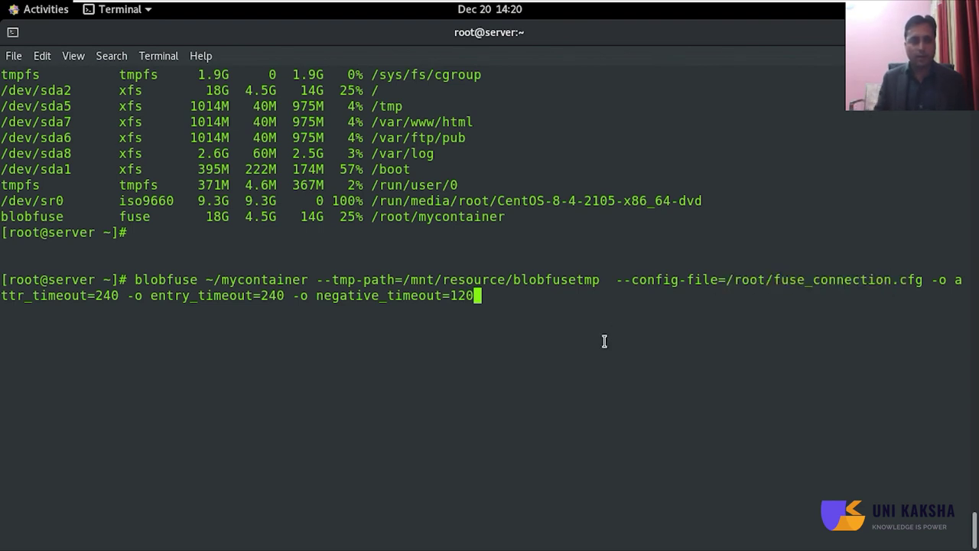
pyautogui.press('Return')
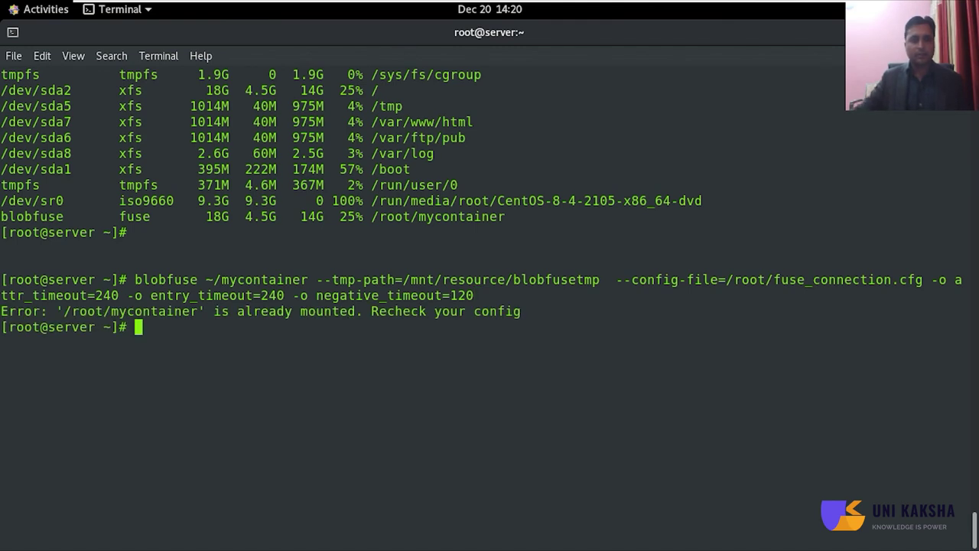
# - Clear the screen and run df -hT, highlighting the blobfuse row on /root/mycontainer
pyautogui.hotkey('ctrl', 'l')
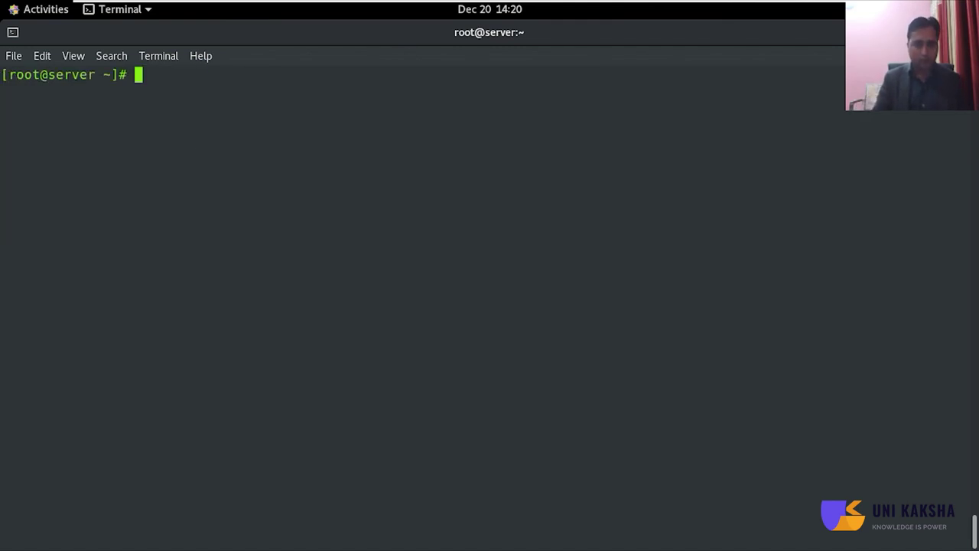
pyautogui.write('df -hT')
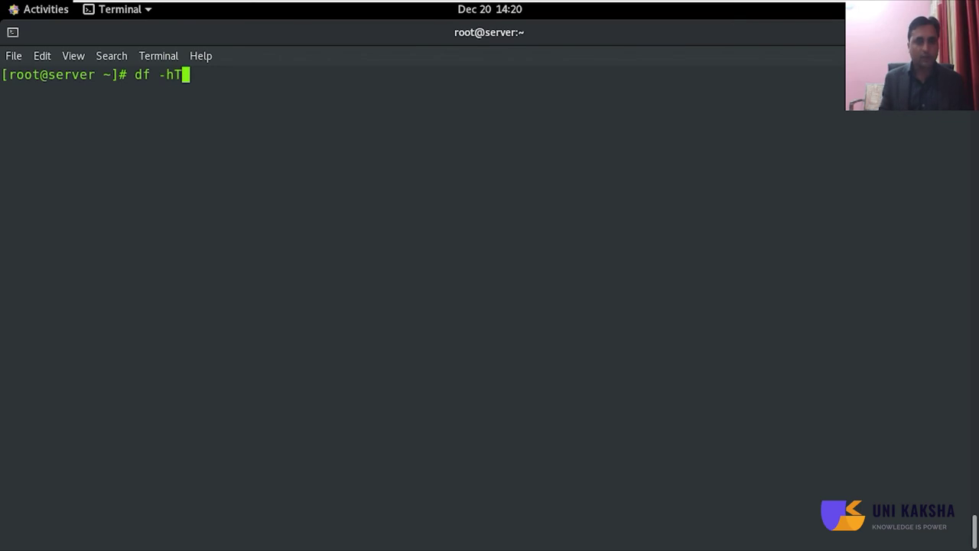
pyautogui.press('Return')
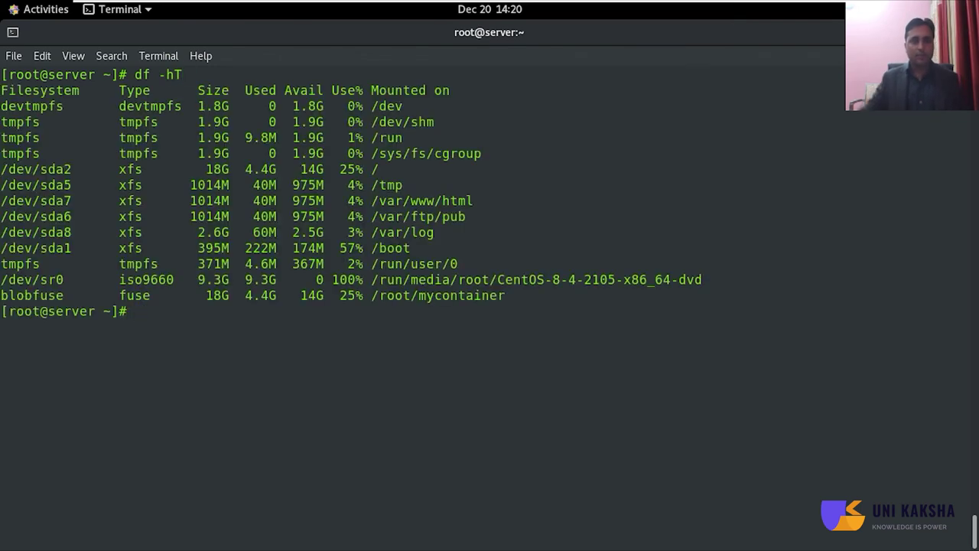
pyautogui.moveTo(111, 294); pyautogui.dragTo(533, 313)
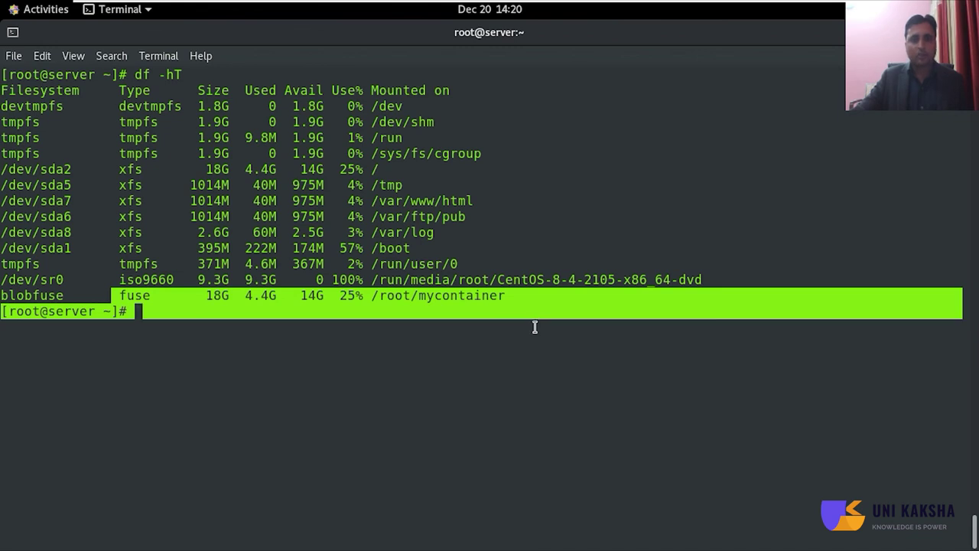
pyautogui.click(534, 346)
# - Change into /root/mycontainer and list it, showing 1.png and unikaksha.png
pyautogui.write('cd /r')
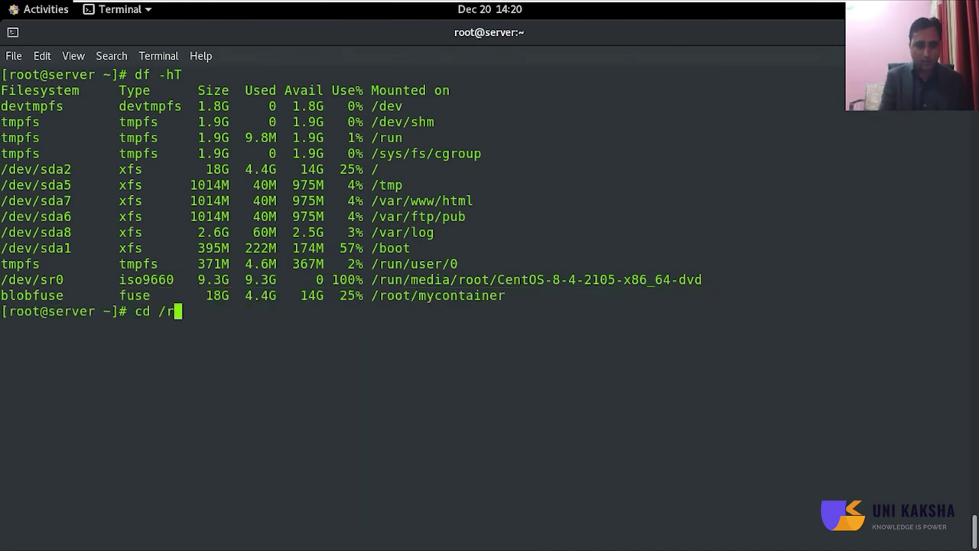
pyautogui.write('oot/')
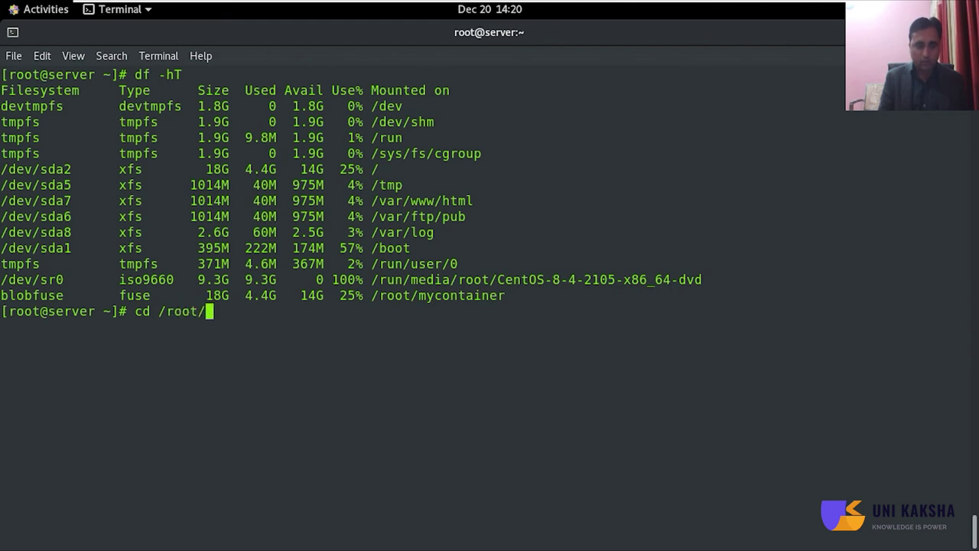
pyautogui.write('m')
pyautogui.press('Tab')
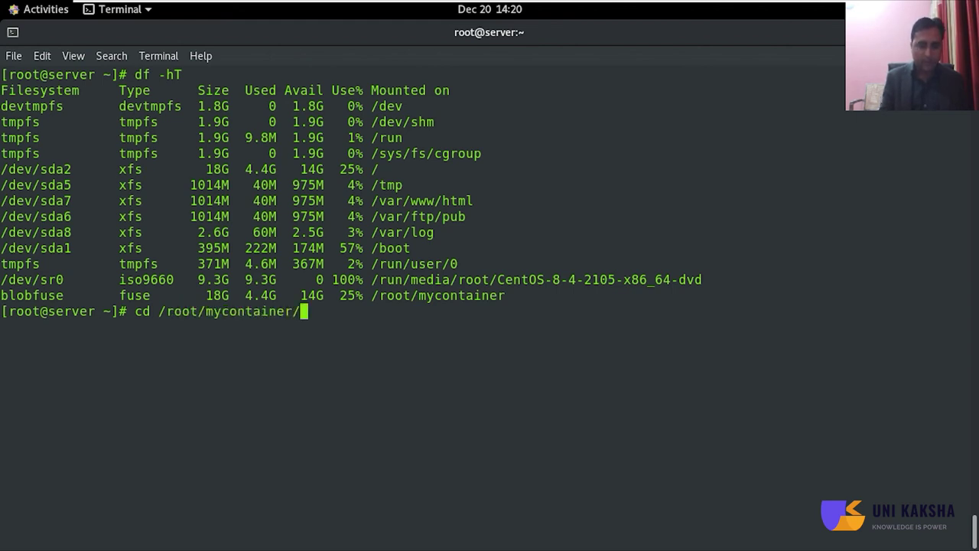
pyautogui.press('Return')
pyautogui.write('ll')
pyautogui.press('Return')
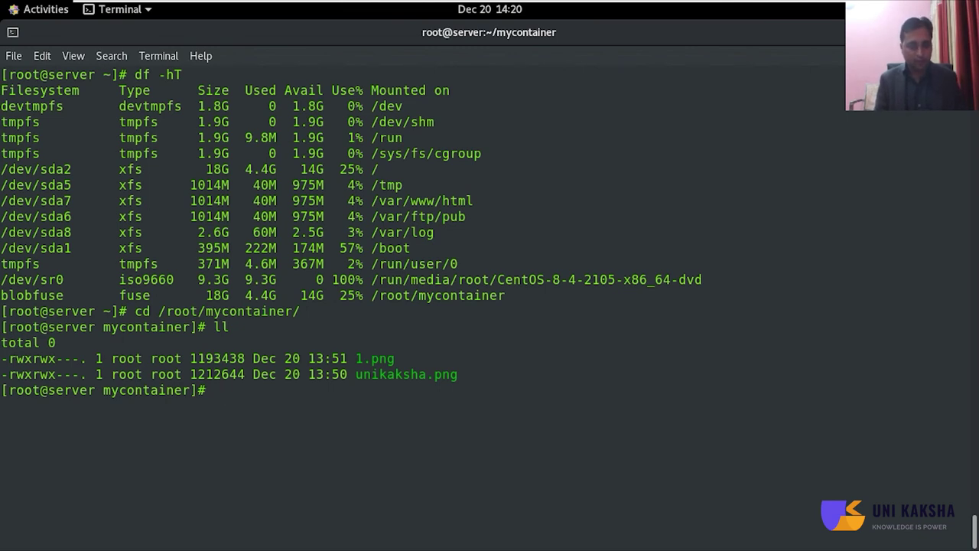
# - Create sanjay.txt1 through sanjay.txt10 with touch sanjay.txt{1..10} and list them beside the images
pyautogui.write('touc')
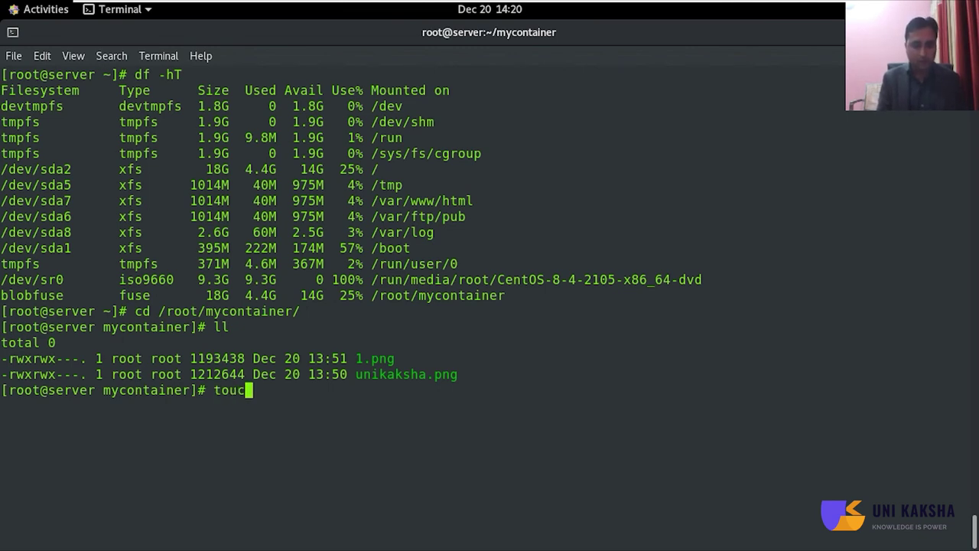
pyautogui.write('h sa')
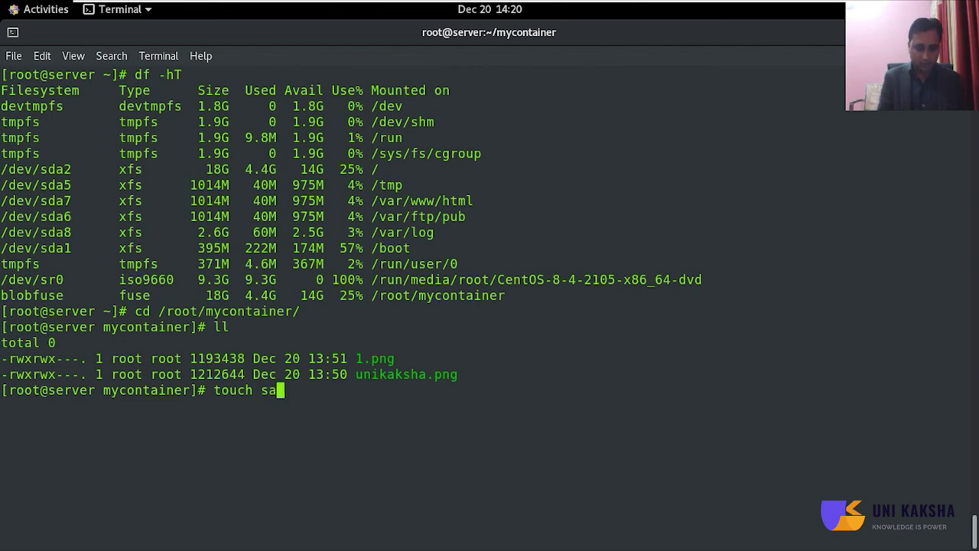
pyautogui.write('njay.tx')
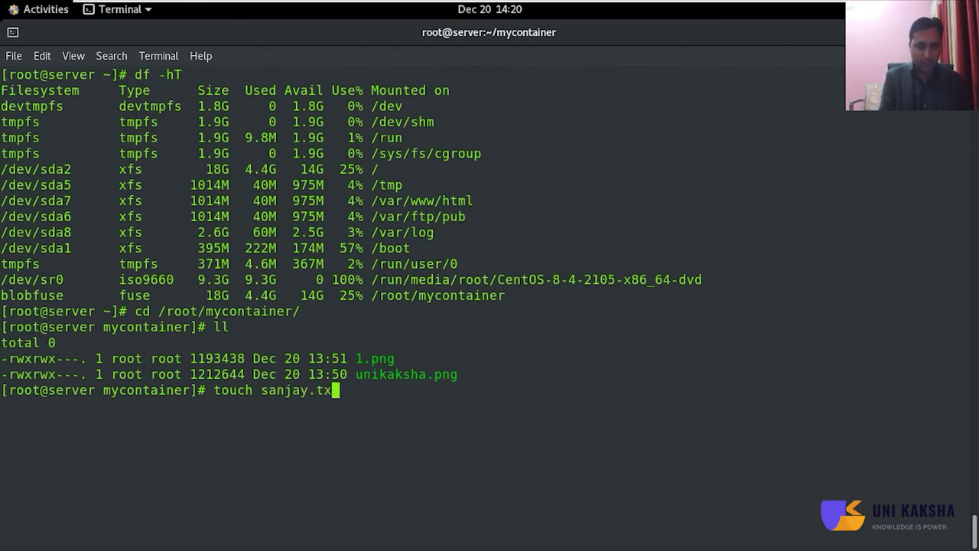
pyautogui.write('t{')
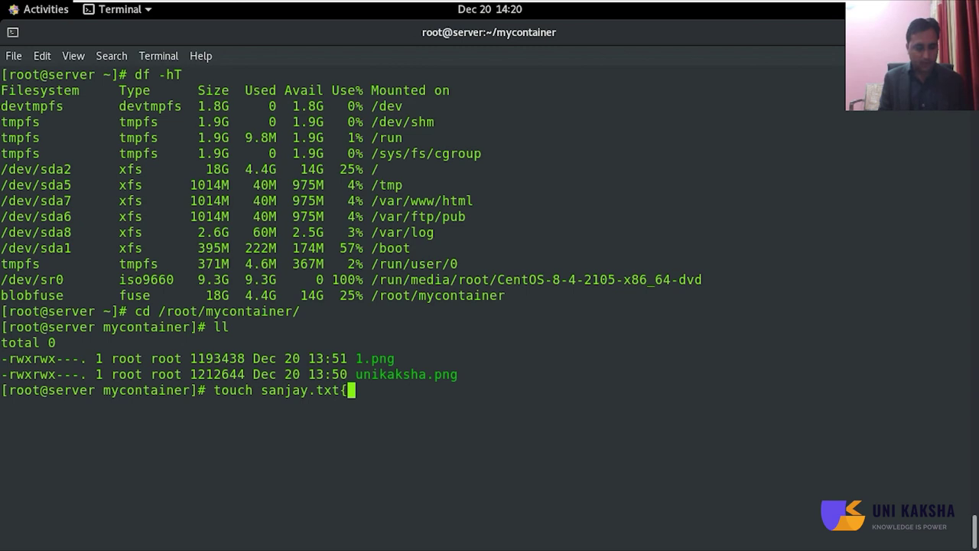
pyautogui.write('1..10')
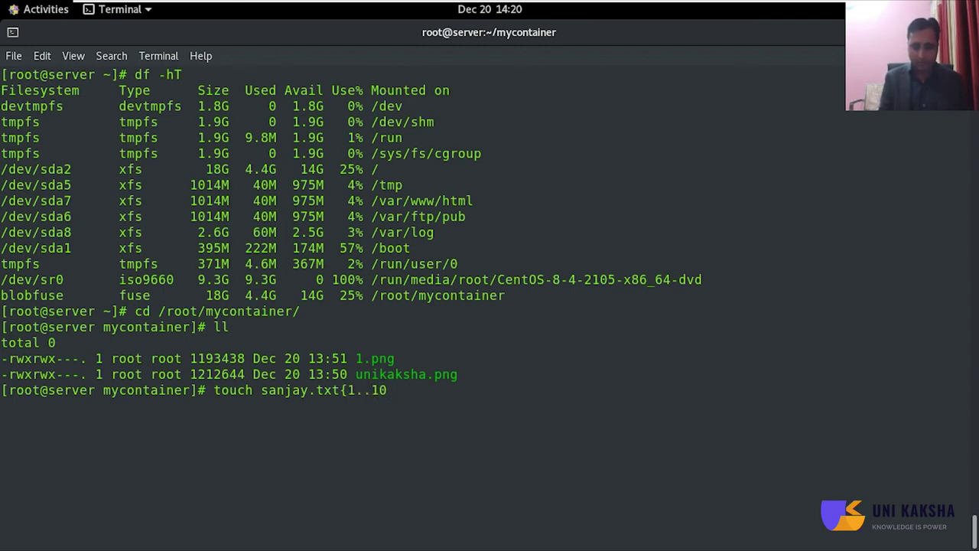
pyautogui.write('}')
pyautogui.press('Return')
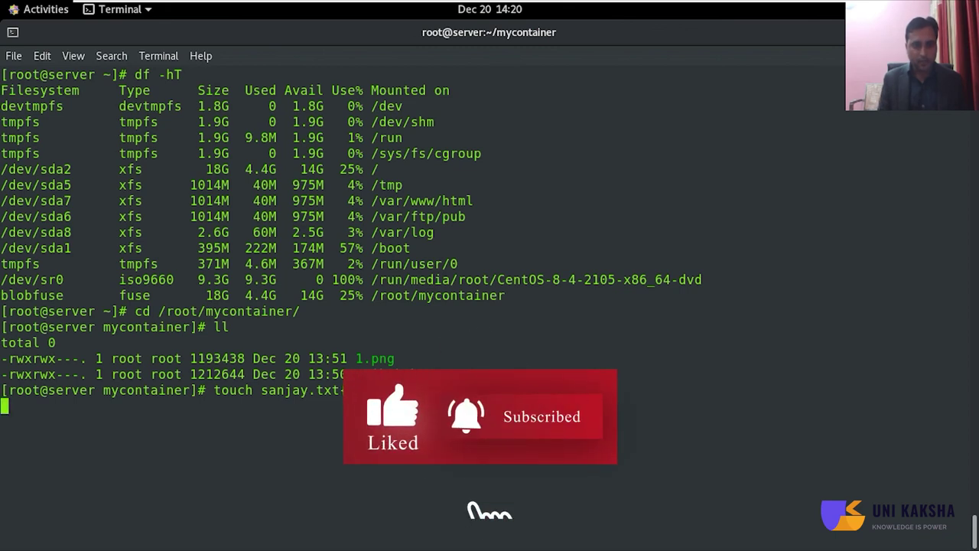
pyautogui.write(';')
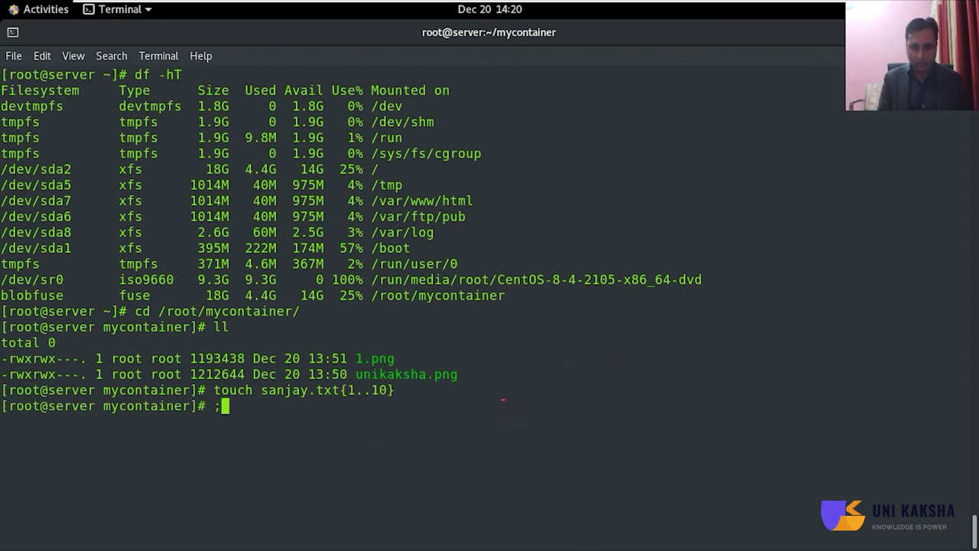
pyautogui.press('BackSpace')
pyautogui.write('ll')
pyautogui.press('Return')
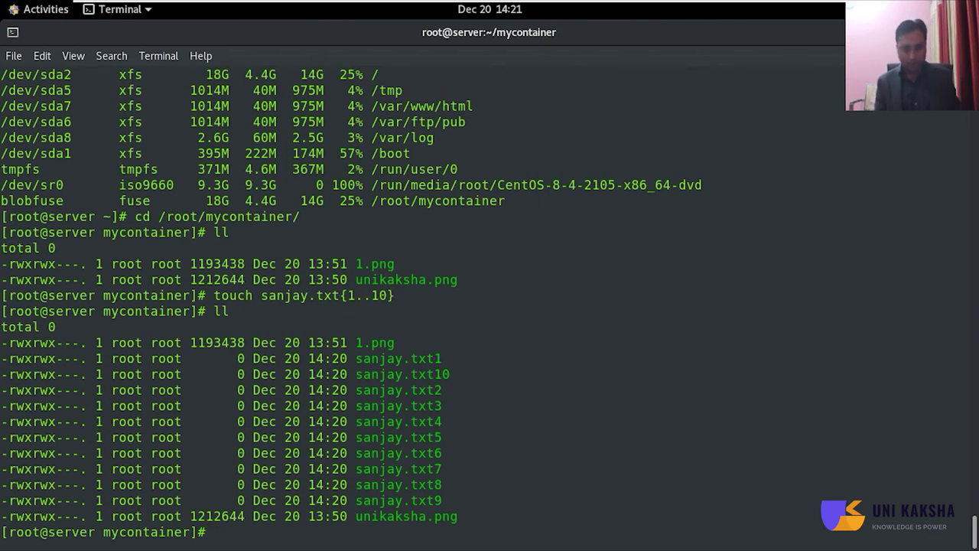
pyautogui.hotkey('ctrl', 'alt', 'Return')
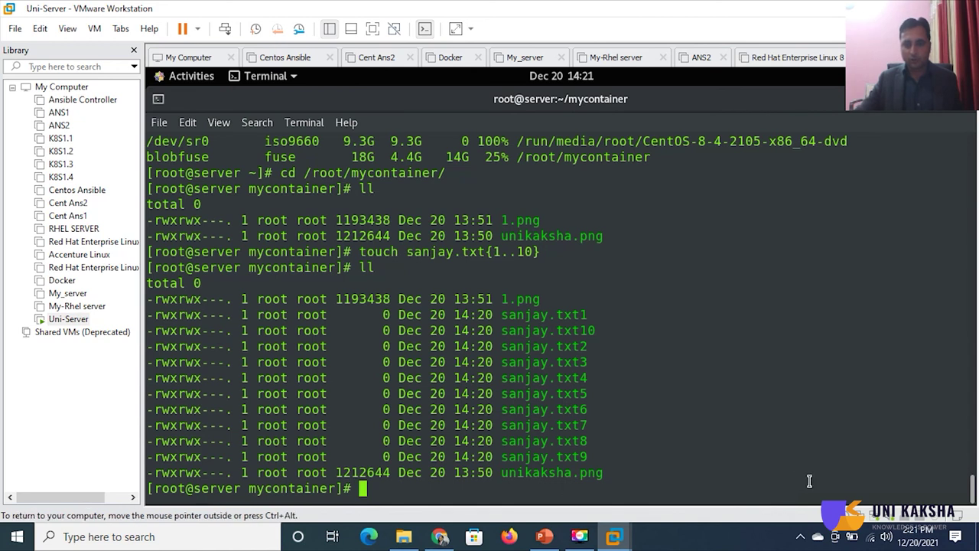
# - Reopen unikaksha-container in the portal to see sanjay.txt1–10 as 0 B blobs, then return to the VM
pyautogui.hotkey('alt', 'Tab')
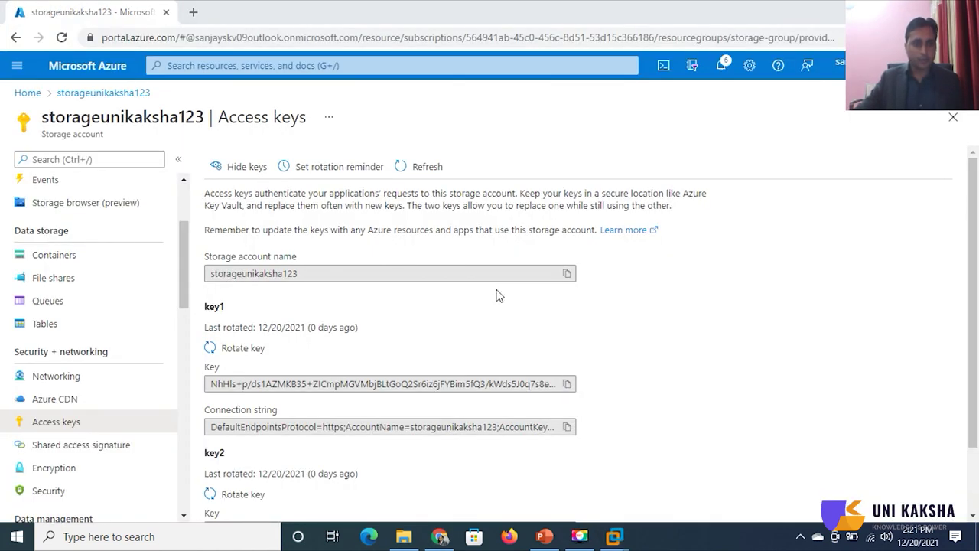
pyautogui.click(45, 260)
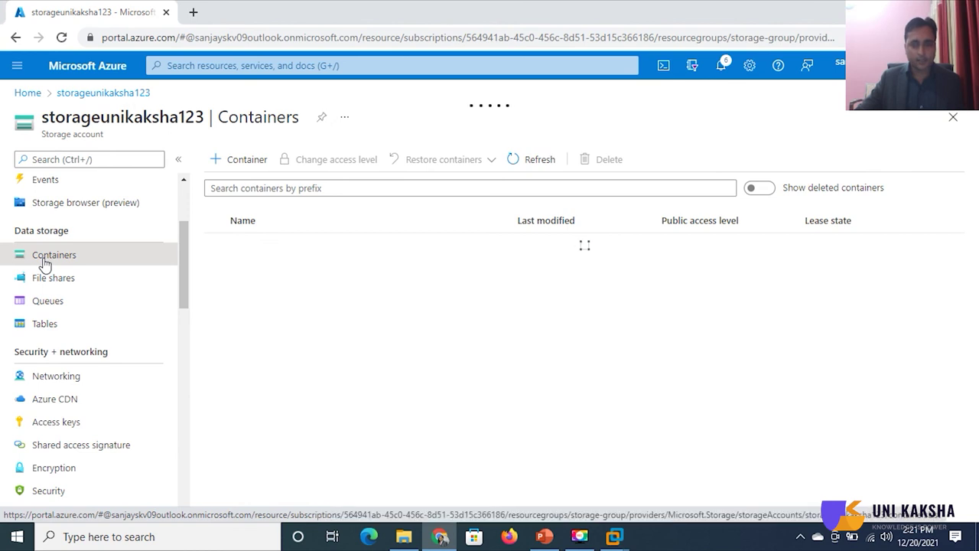
pyautogui.click(253, 273)
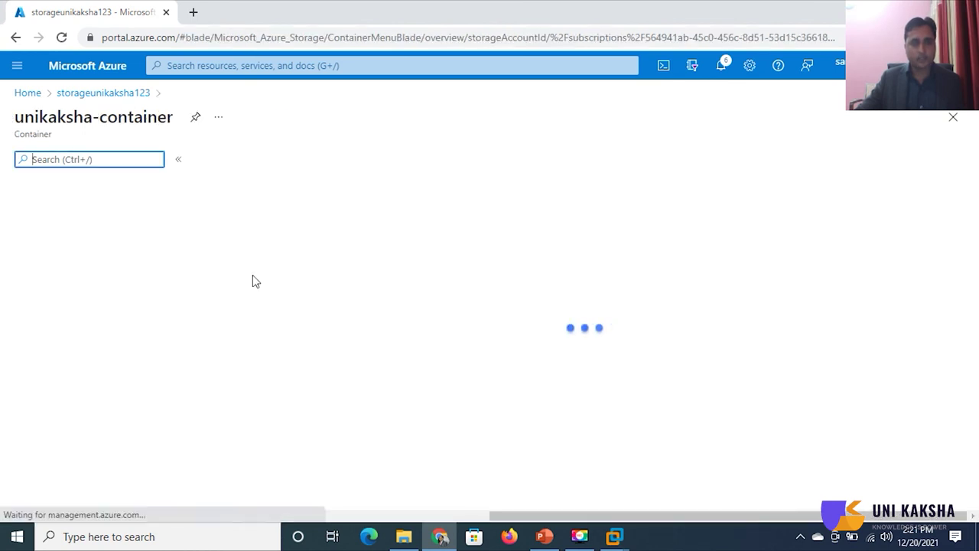
pyautogui.scroll(-2, 492, 352)
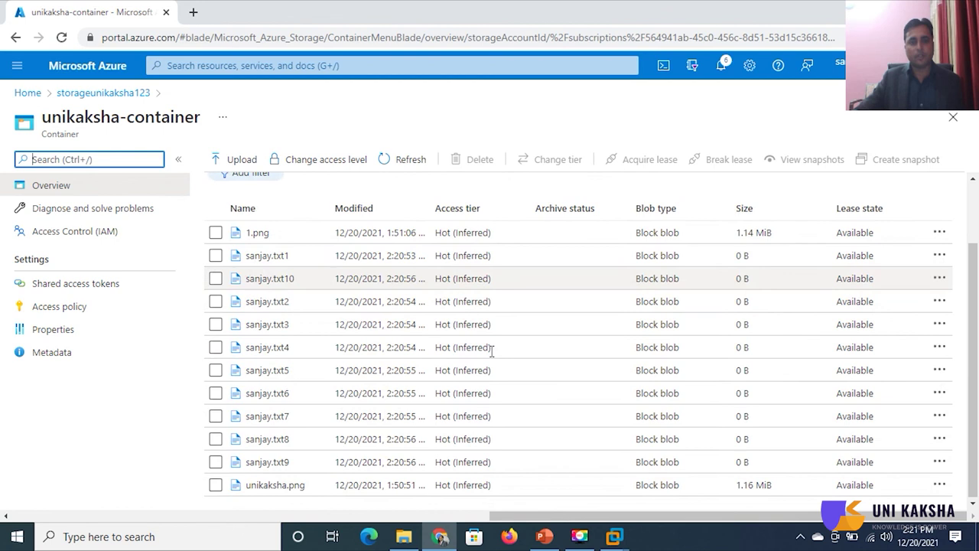
pyautogui.scroll(2, 540, 406)
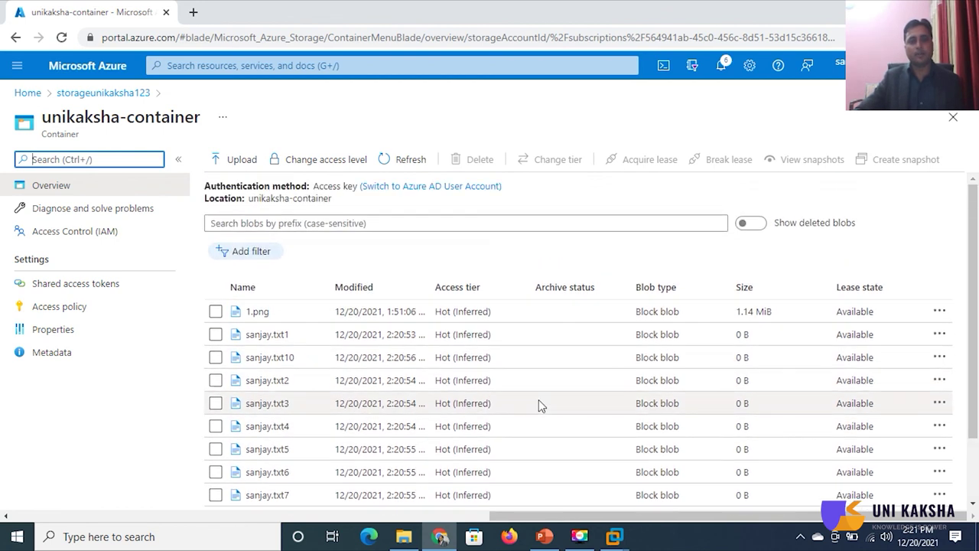
pyautogui.scroll(-2, 540, 400)
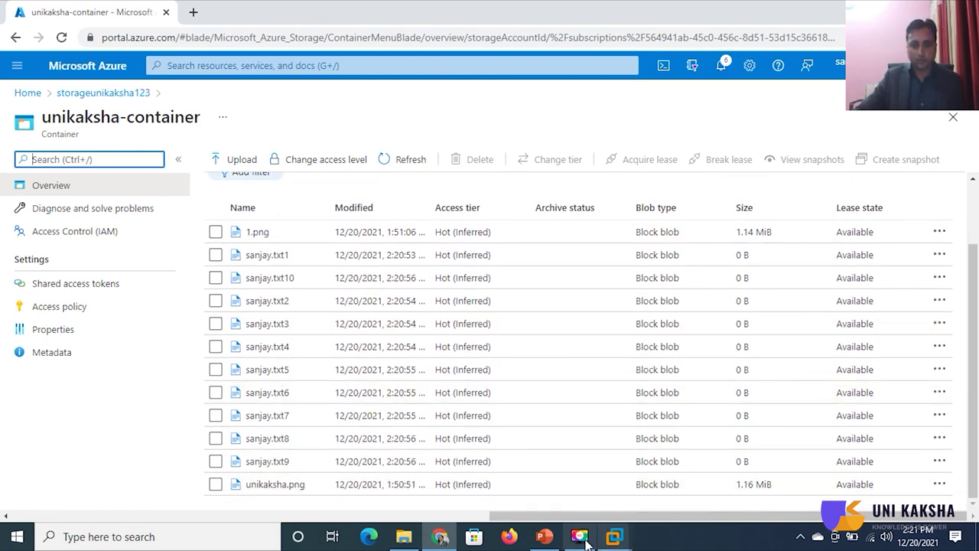
pyautogui.moveTo(615, 540)
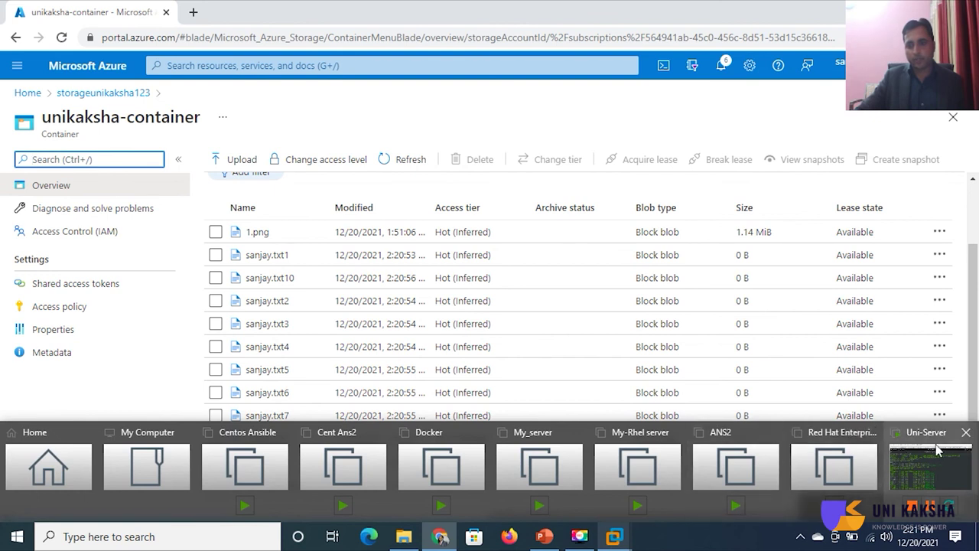
pyautogui.click(930, 471)
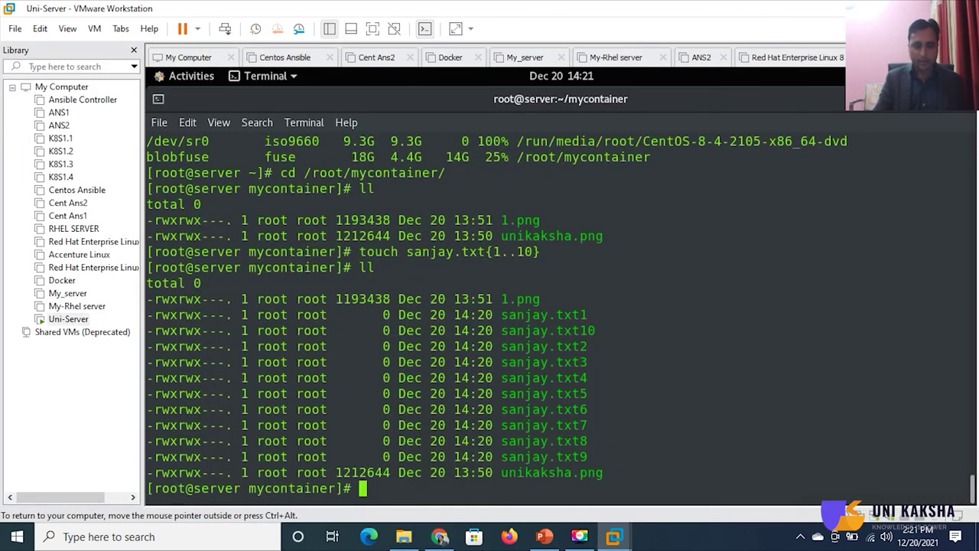
# - Clear the terminal and list the contents of the mounted mycontainer folder with ll
pyautogui.hotkey('ctrl', 'l')
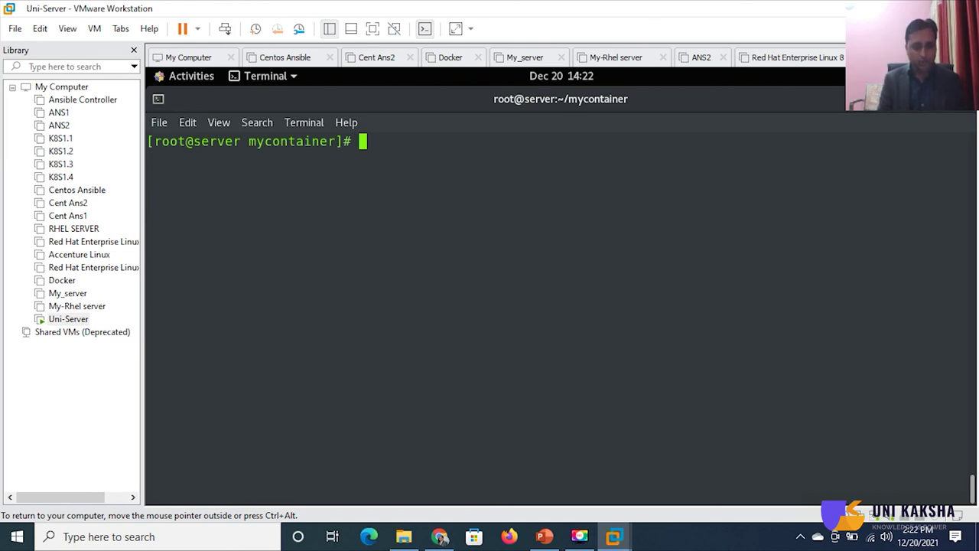
pyautogui.write('ll')
pyautogui.press('Return')
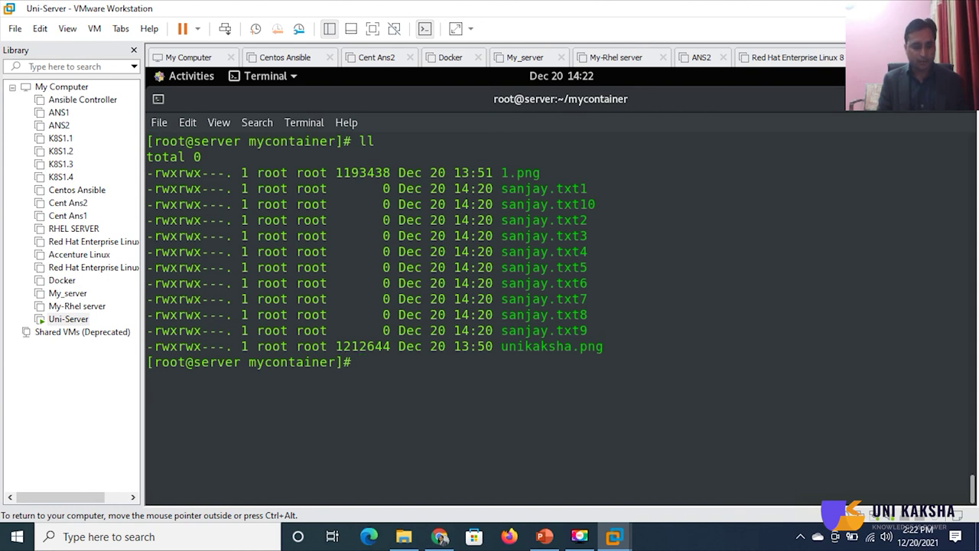
# - Delete sanjay.txt10 with rm -rf and re-list to confirm only sanjay.txt1–9 and both images remain
pyautogui.write('rm -rf ')
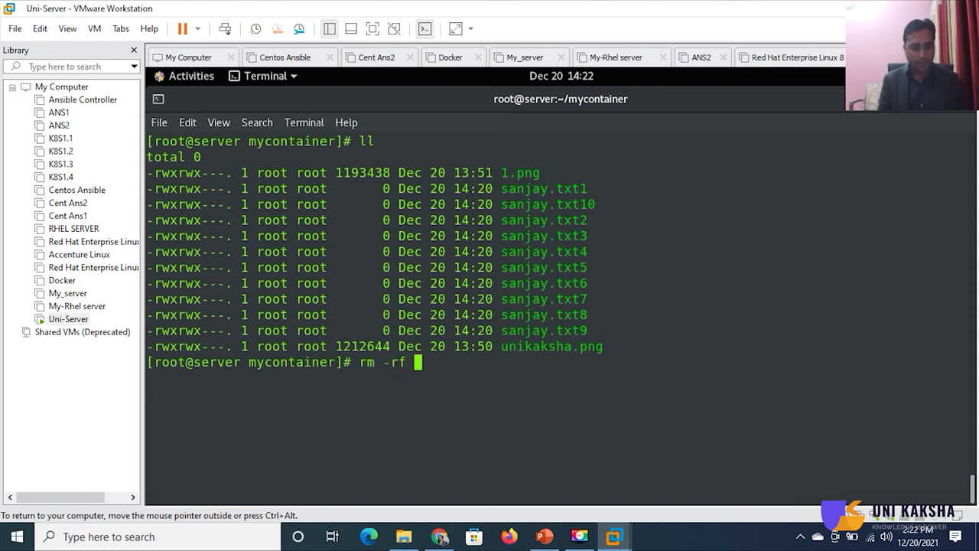
pyautogui.write('sa')
pyautogui.press('Tab')
pyautogui.write('nj')
pyautogui.press('BackSpace')
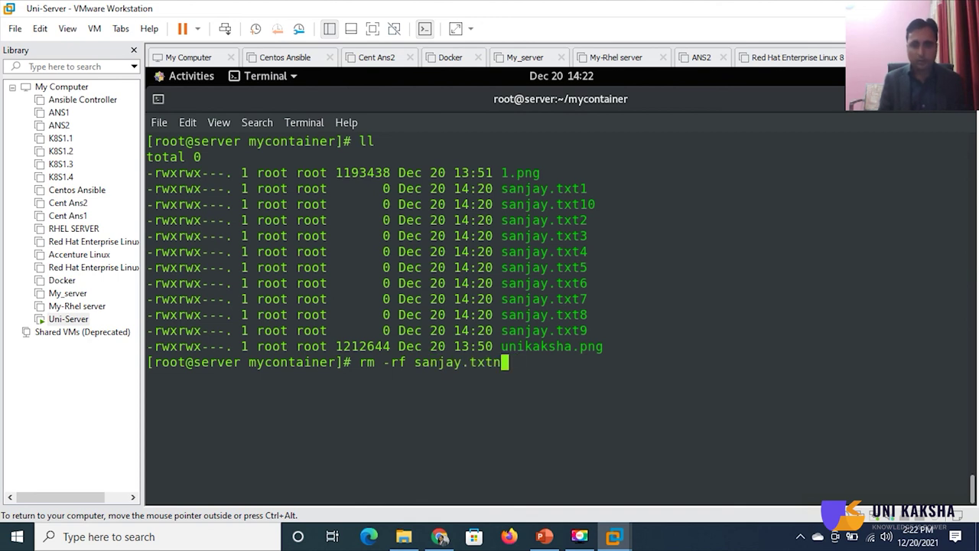
pyautogui.press('BackSpace')
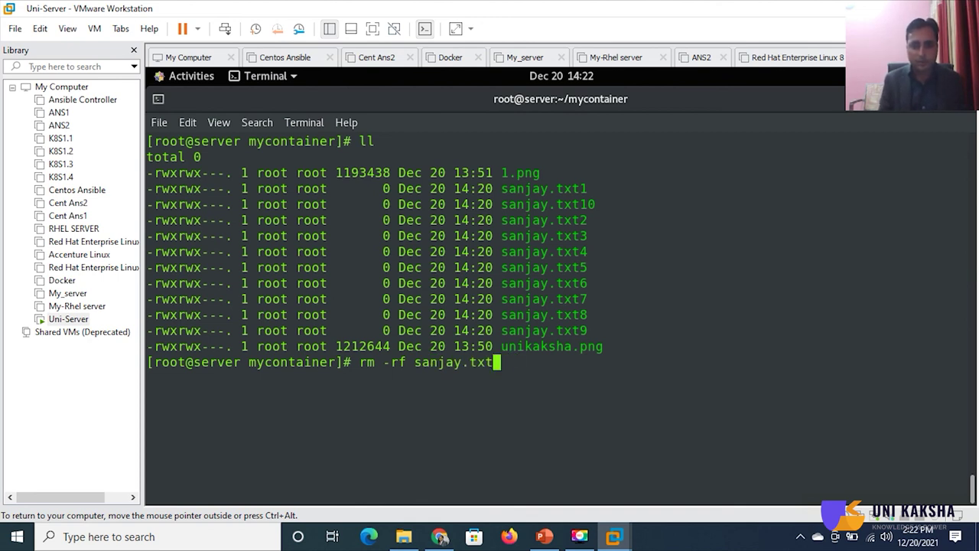
pyautogui.write('1')
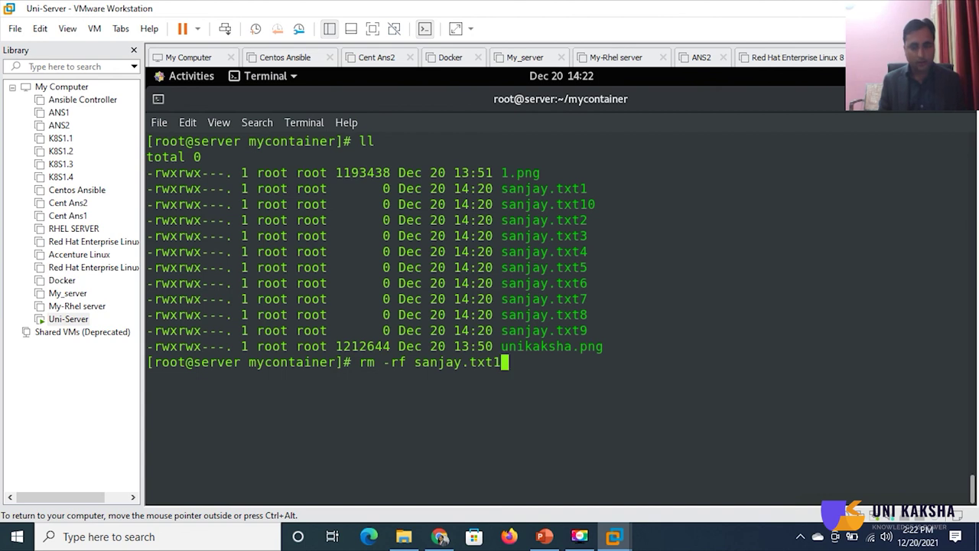
pyautogui.write('0')
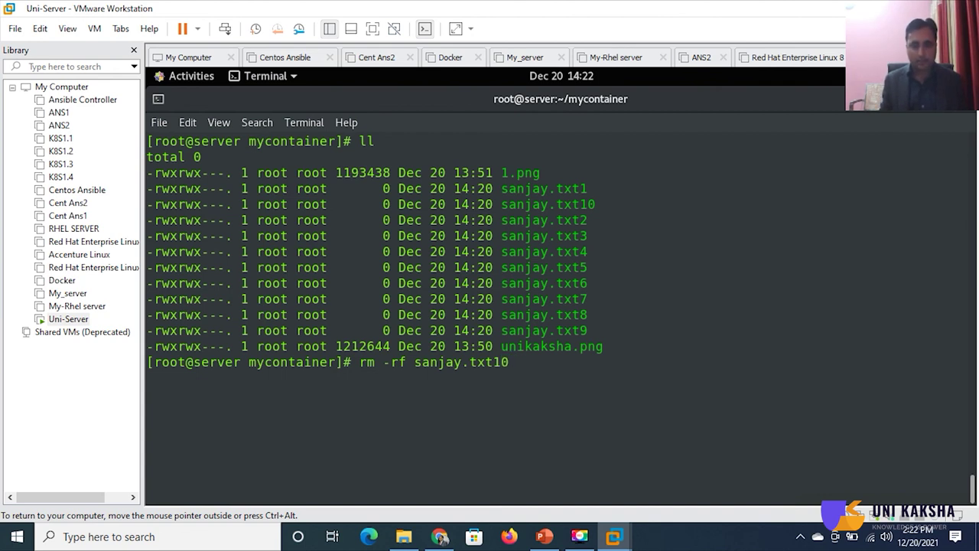
pyautogui.press('Return')
pyautogui.write('ll')
pyautogui.press('Return')
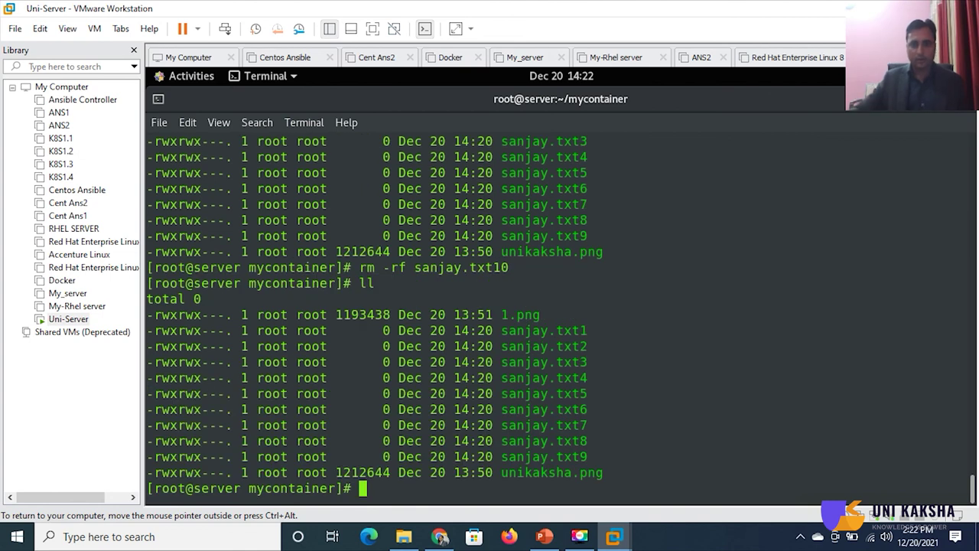
pyautogui.click(440, 536)
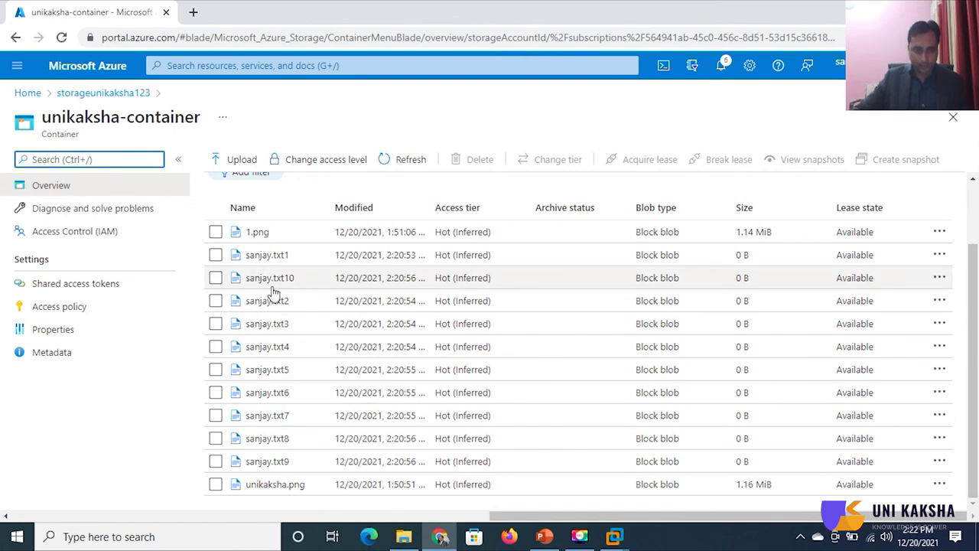
# - Refresh unikaksha-container's blob list and check that sanjay.txt10 no longer appears
pyautogui.click(403, 162)
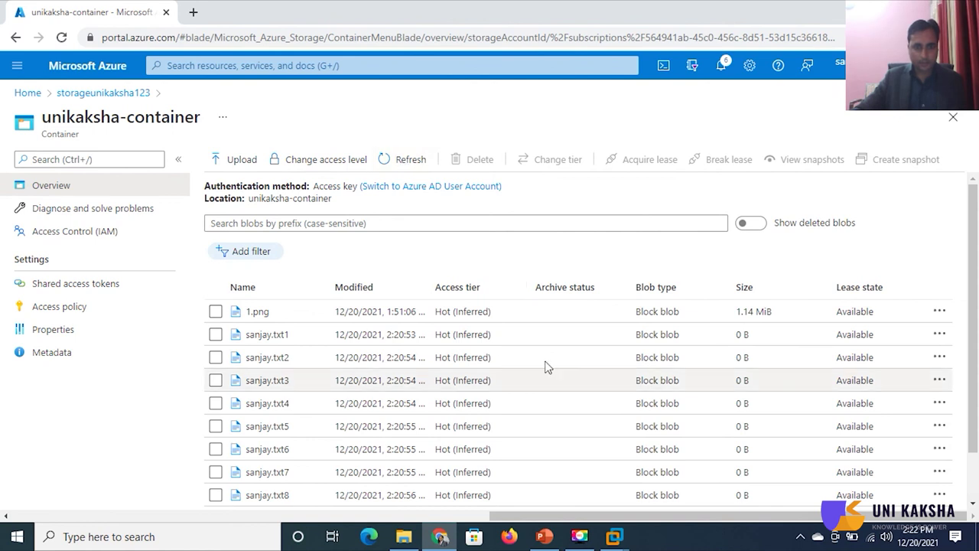
pyautogui.scroll(-1, 439, 397)
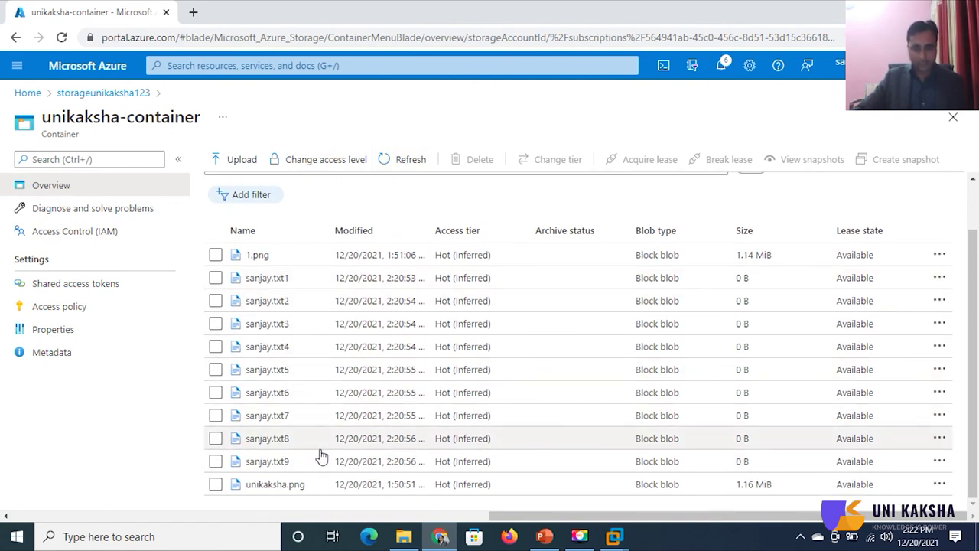
pyautogui.scroll(1, 322, 456)
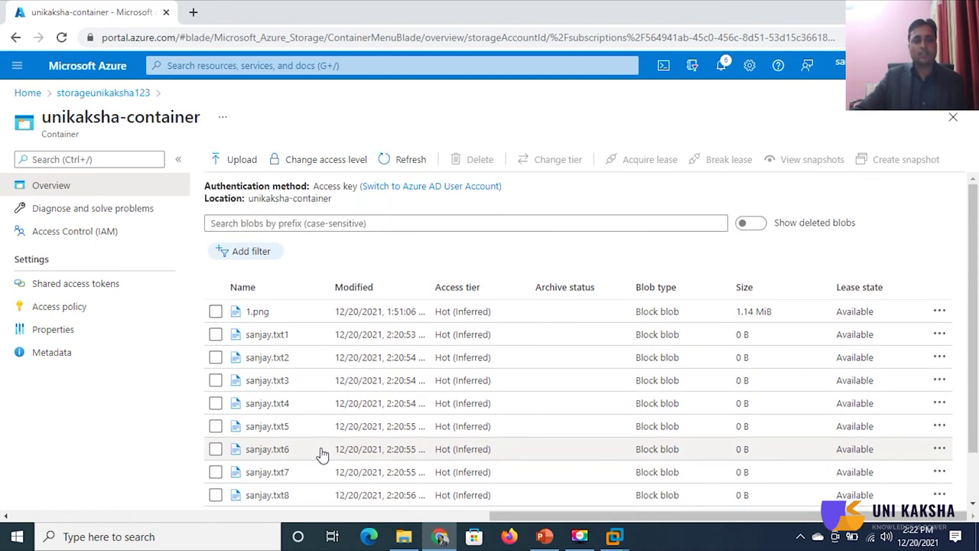